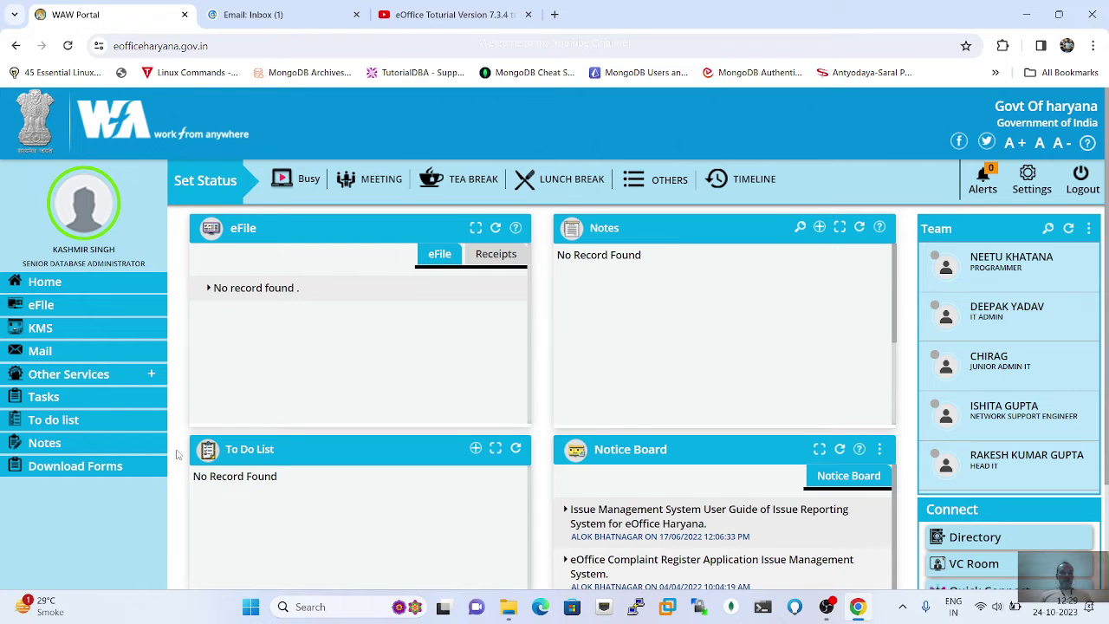
Step: Go from the work-from-anywhere portal dashboard to the eFile section
left_click(41, 307)
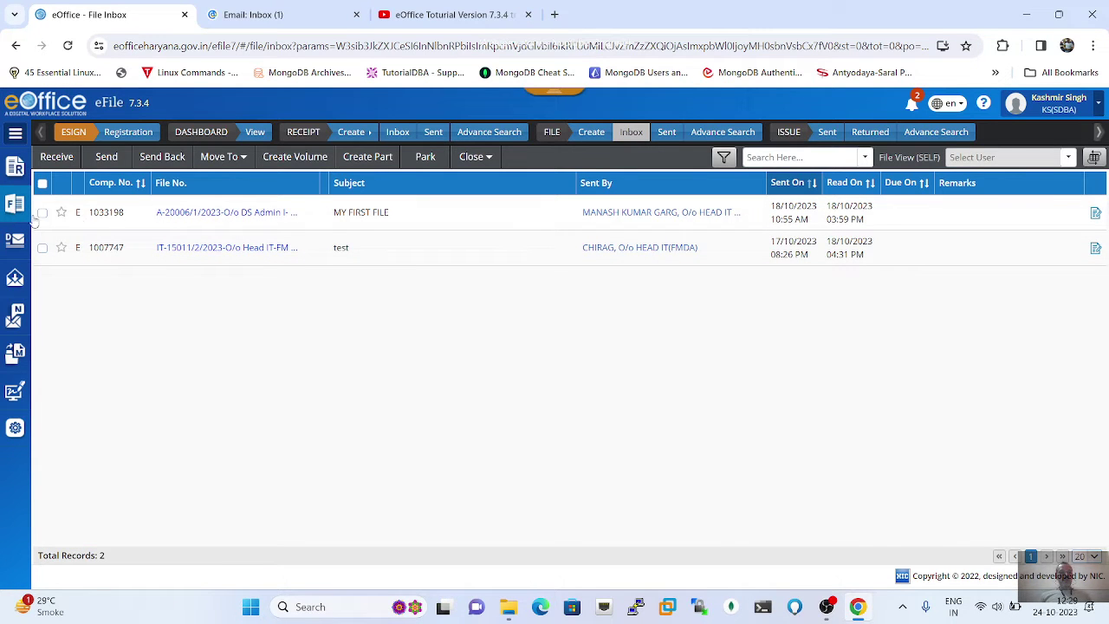
Step: Open MY FIRST FILE by its file number in the File Inbox
left_click(221, 215)
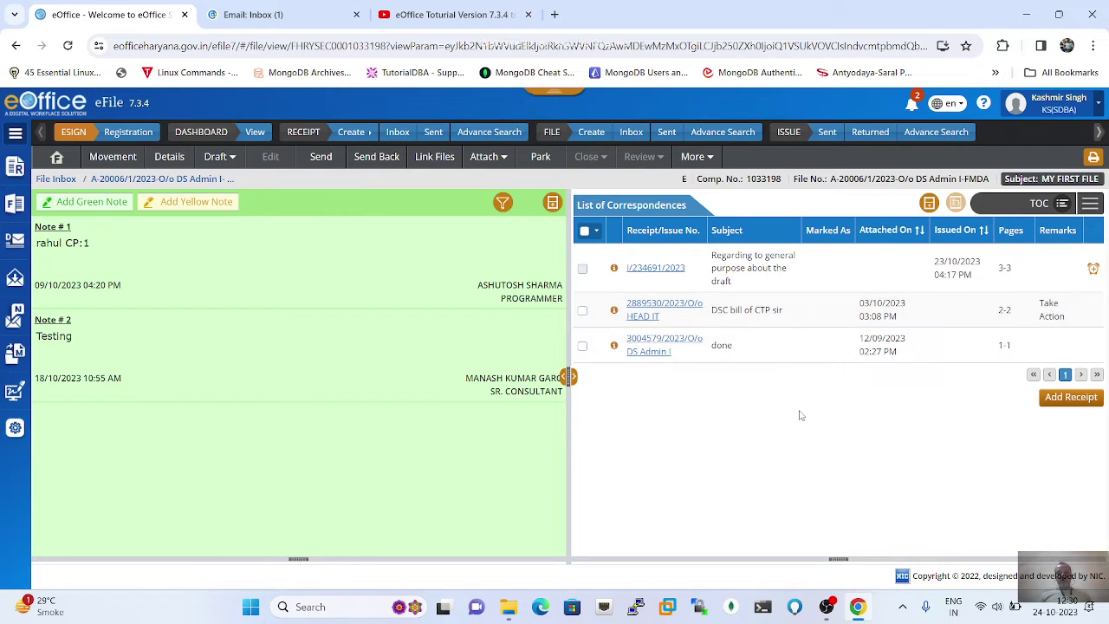
left_click(1090, 213)
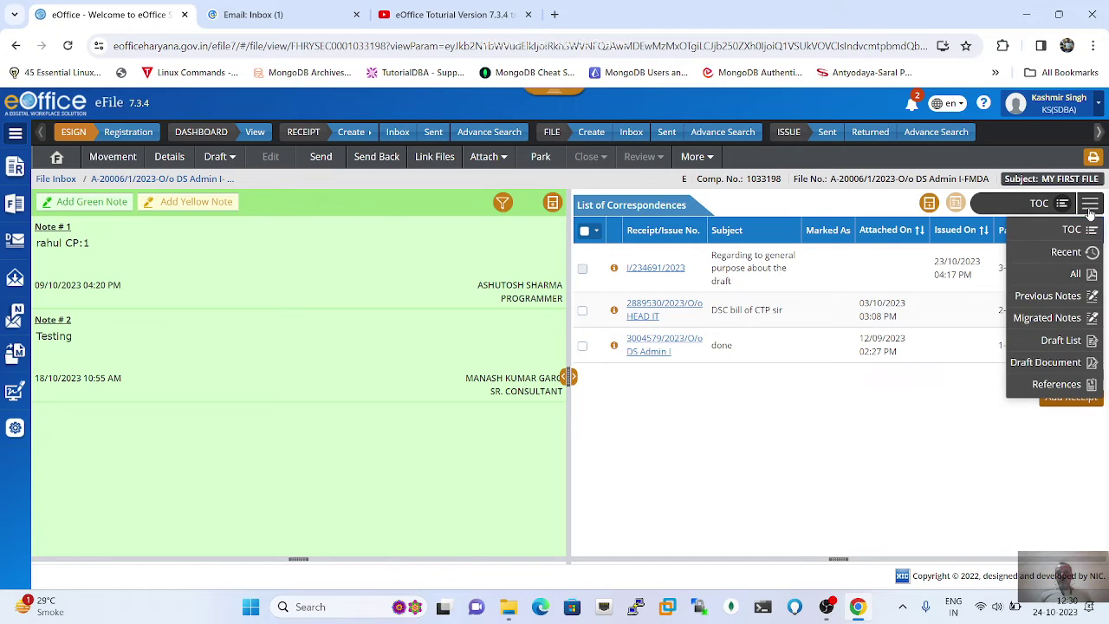
left_click(1081, 278)
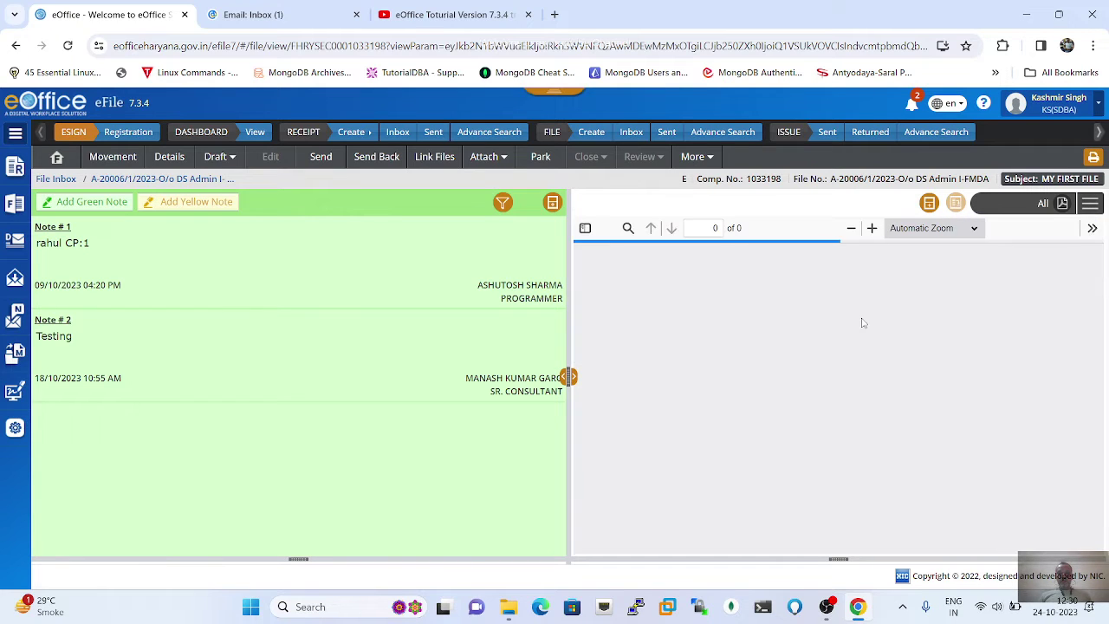
scroll(741, 338, "down", 1)
scroll(740, 337, "up", 3)
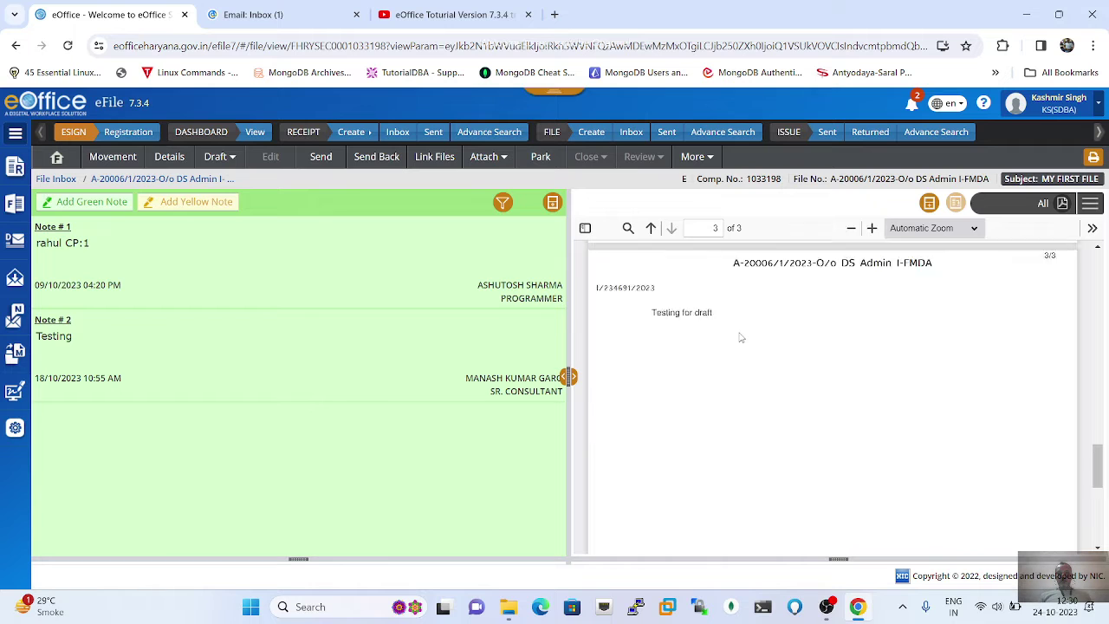
scroll(740, 338, "up", 10)
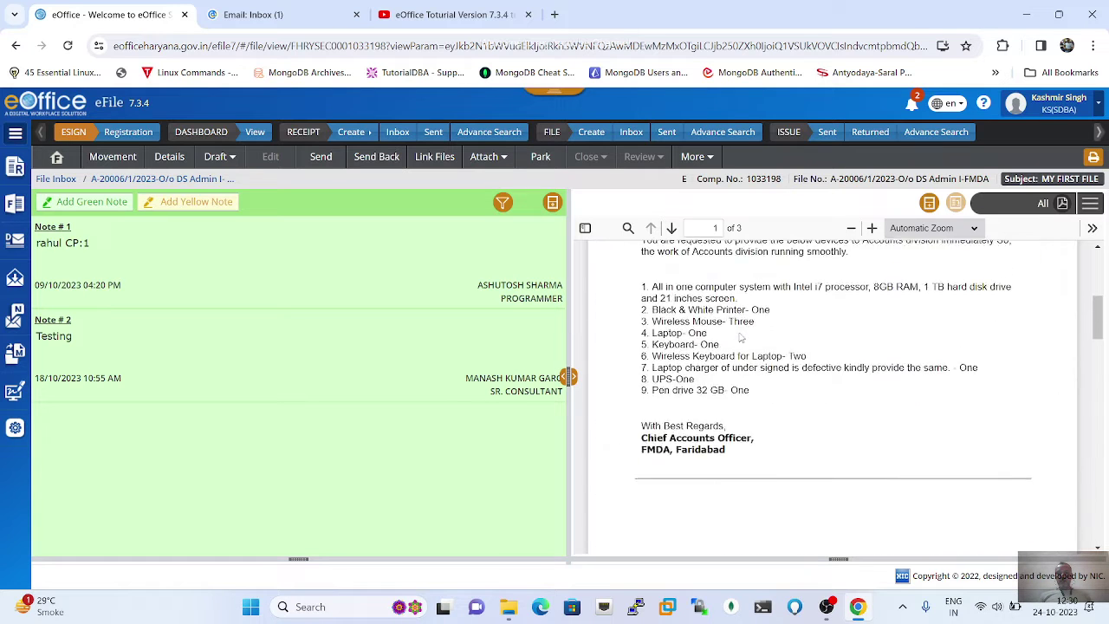
left_click(1090, 210)
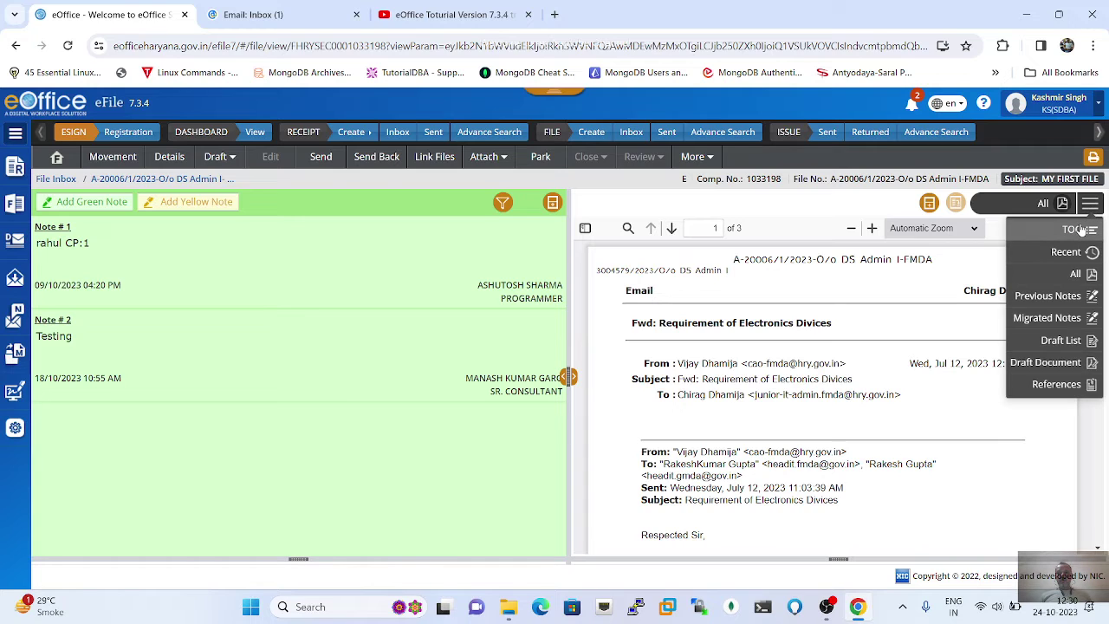
left_click(1074, 229)
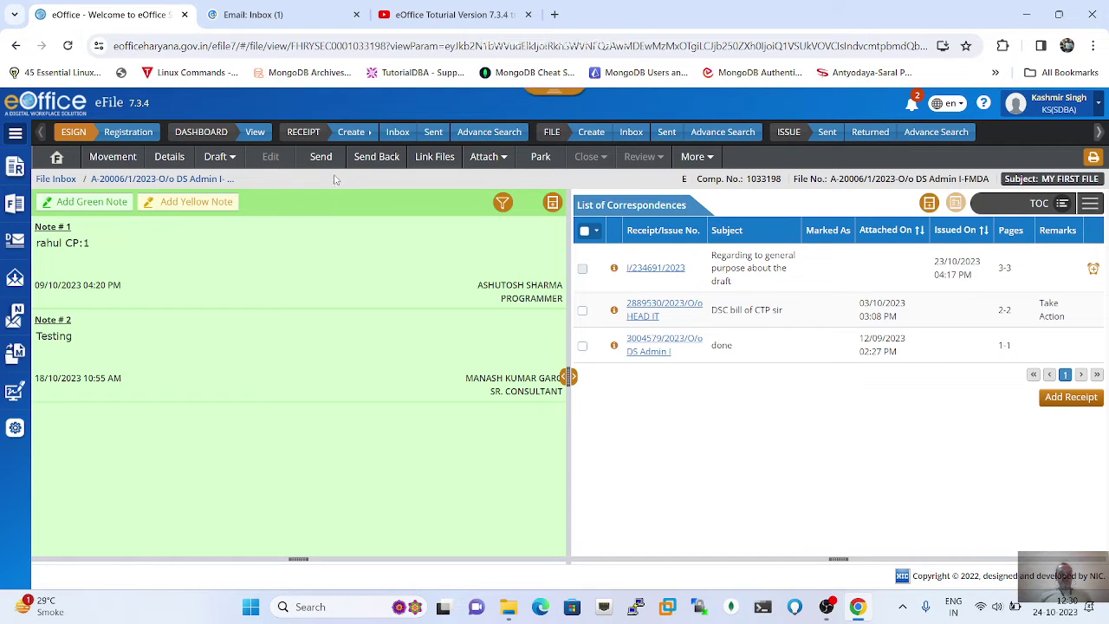
Step: View MY FIRST FILE's four drafts, including DFA/349046 with its signed version
left_click(232, 161)
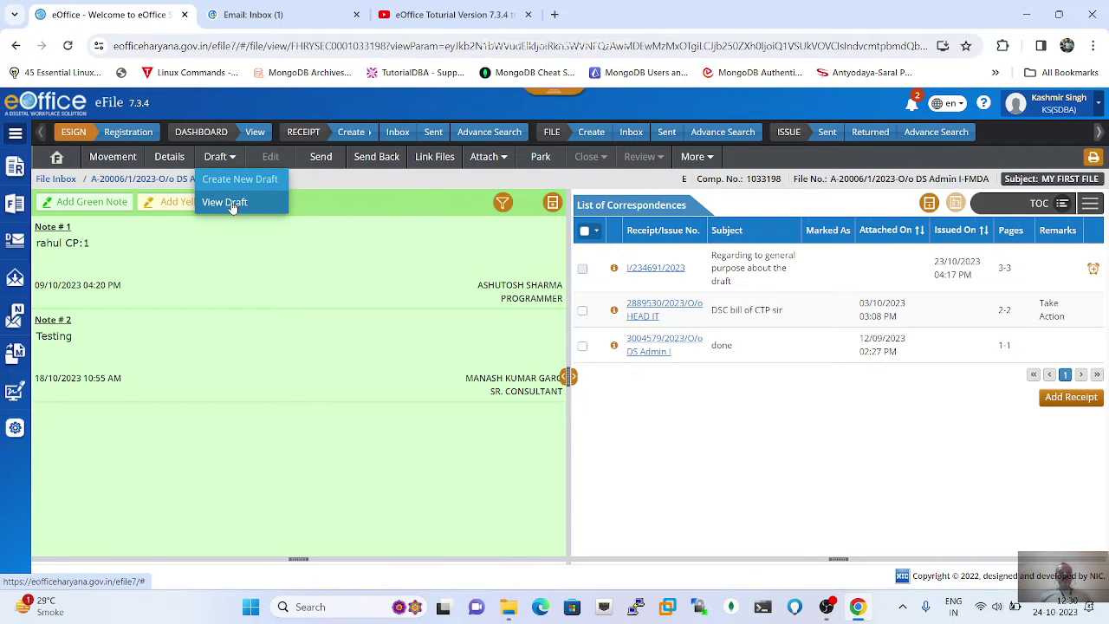
left_click(227, 203)
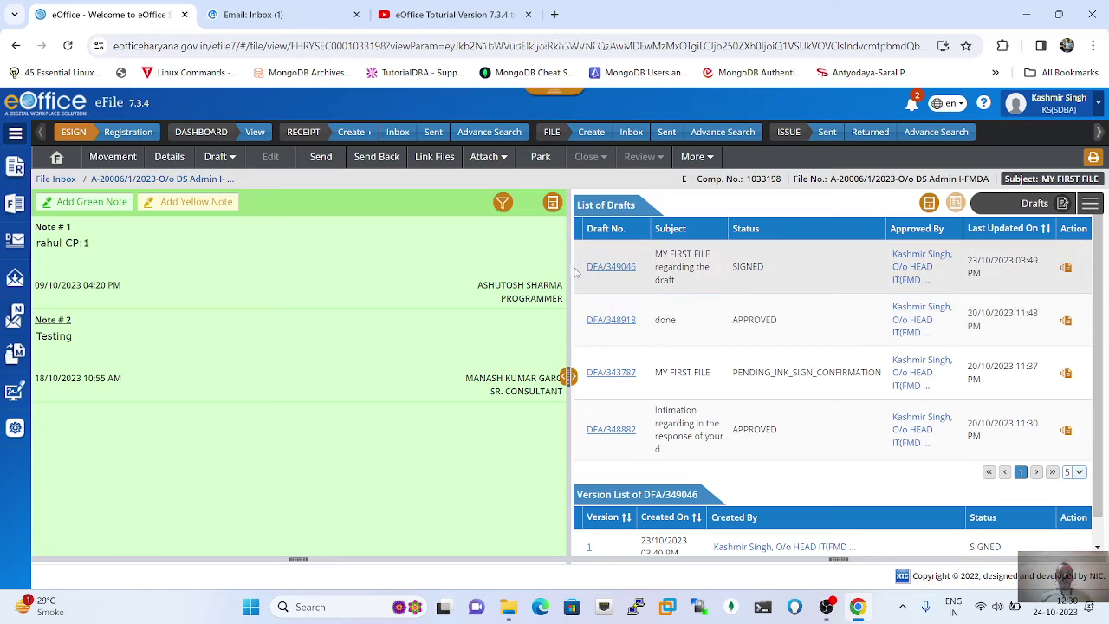
left_click(232, 159)
left_click(238, 204)
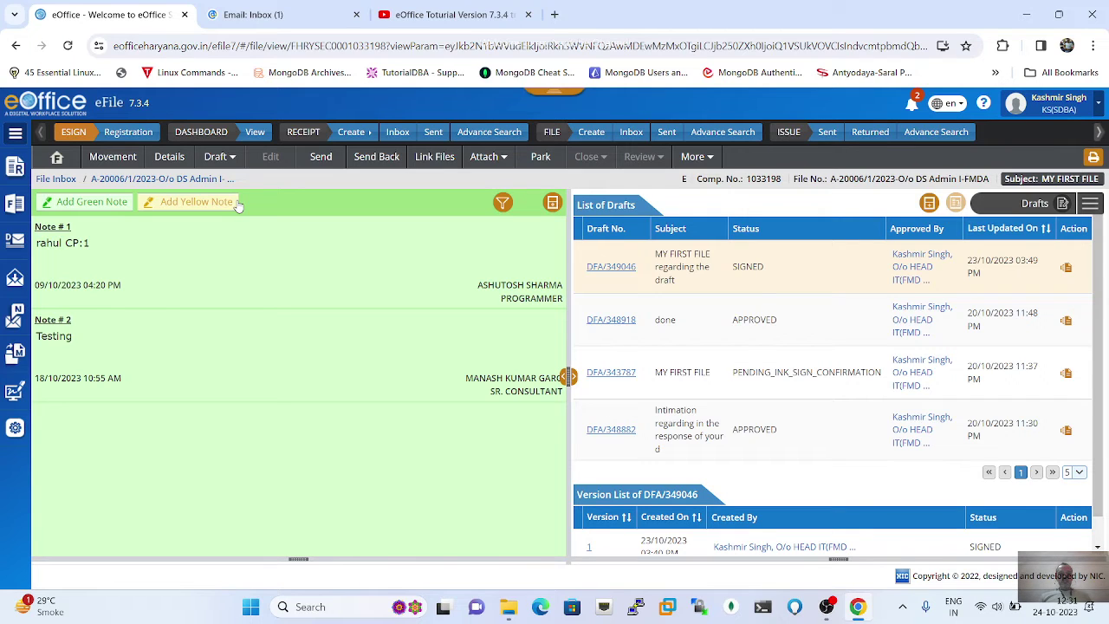
Step: Create a New/Fresh draft for MY FIRST FILE from the Draft menu
left_click(232, 161)
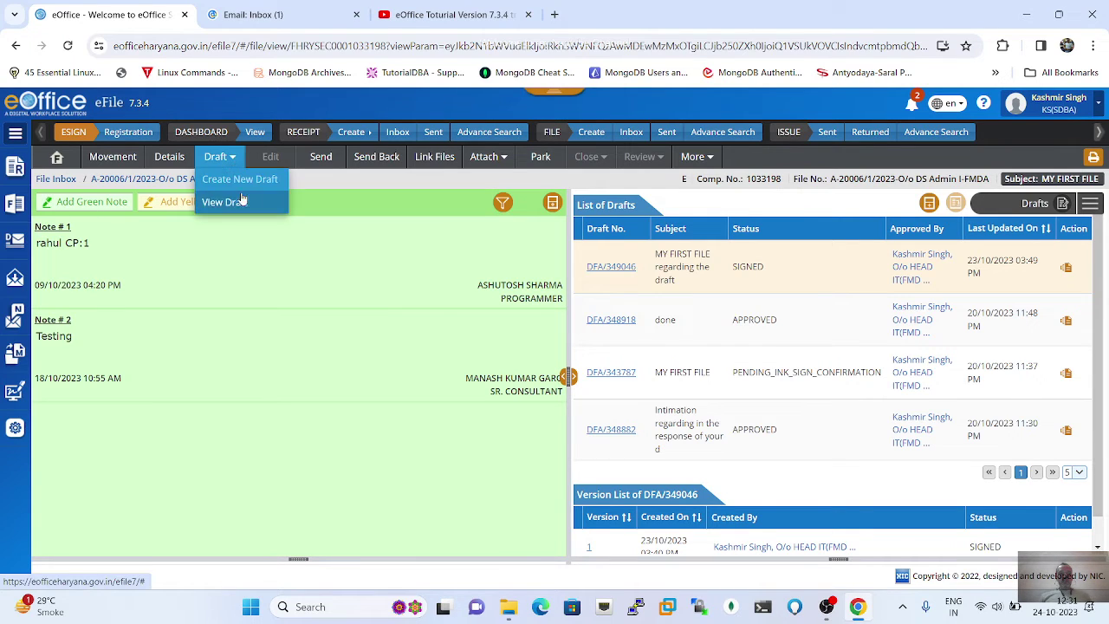
left_click(240, 184)
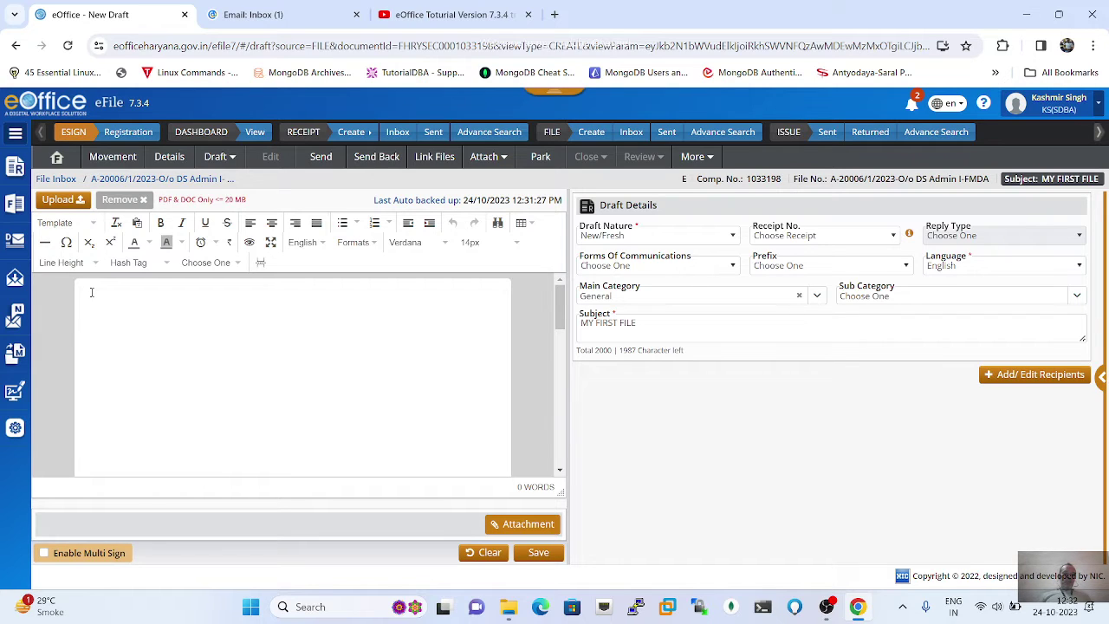
Step: Write 'This is procedure to work on draft.' in the draft body, fixing typos
left_click(90, 292)
type("This is")
key("BackSpace")
type("proce")
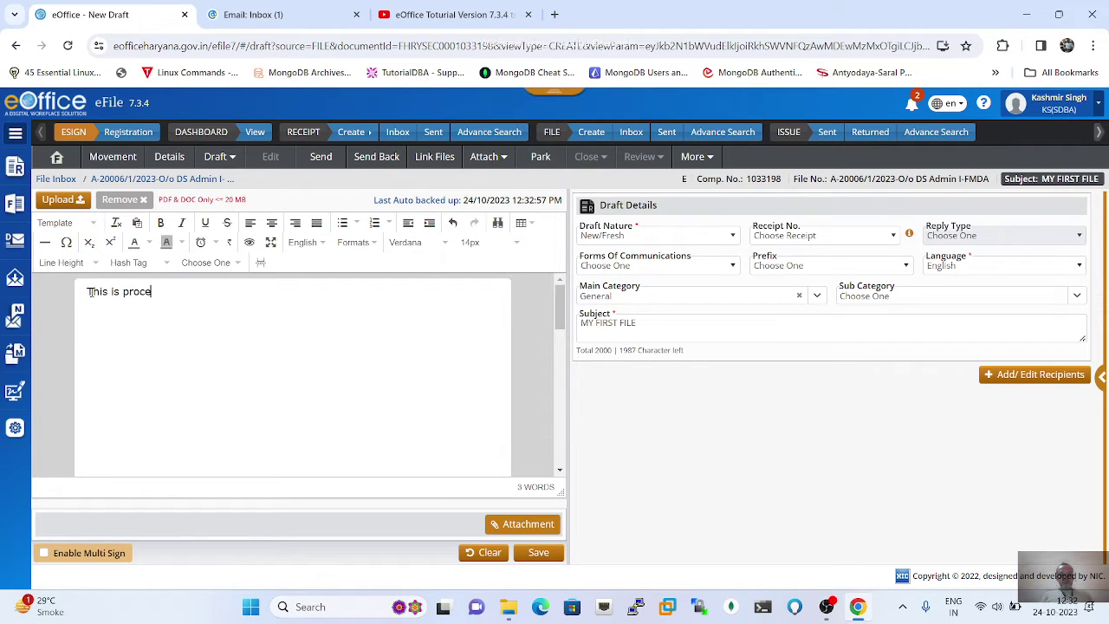
type("dure")
type("to wiok")
key("BackSpace")
type("rk on draft.")
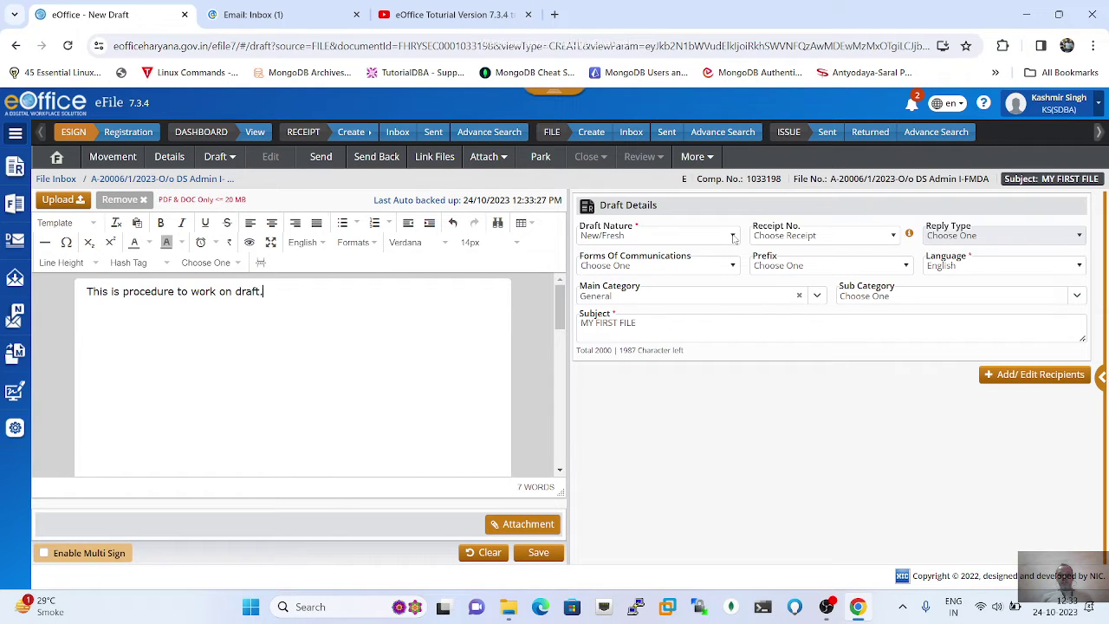
double_click(734, 238)
left_click(732, 238)
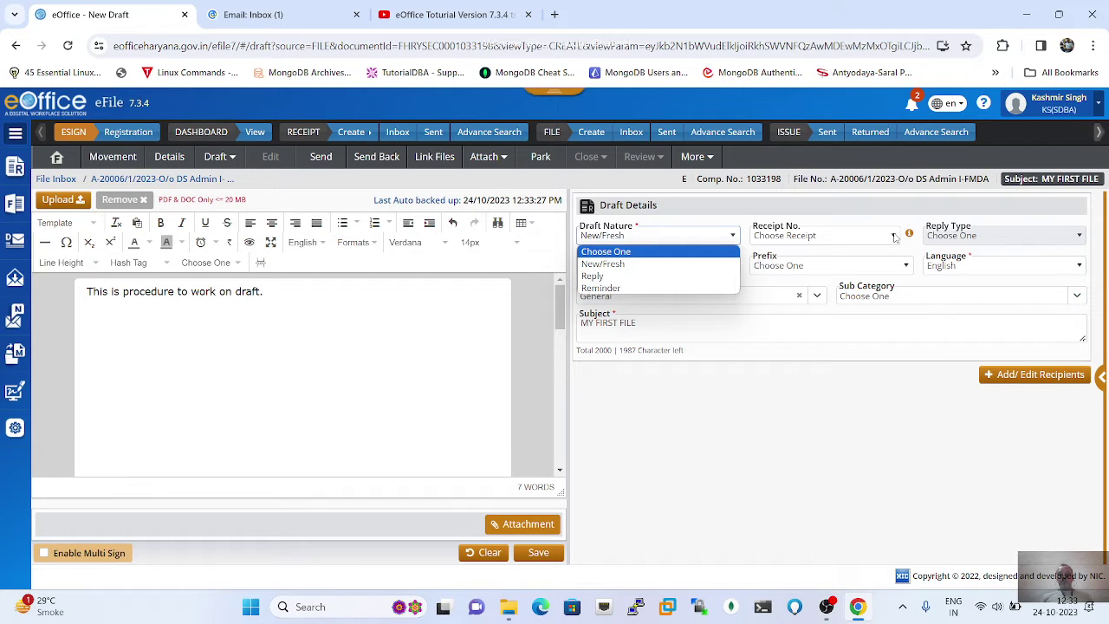
left_click(894, 237)
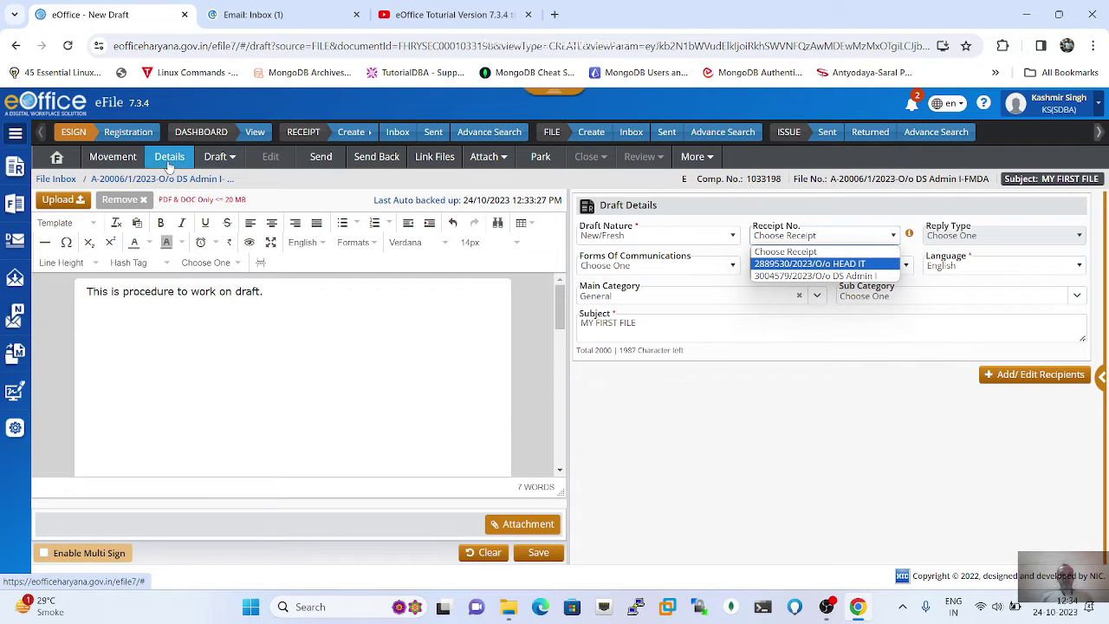
left_click(272, 292)
triple_click(277, 294)
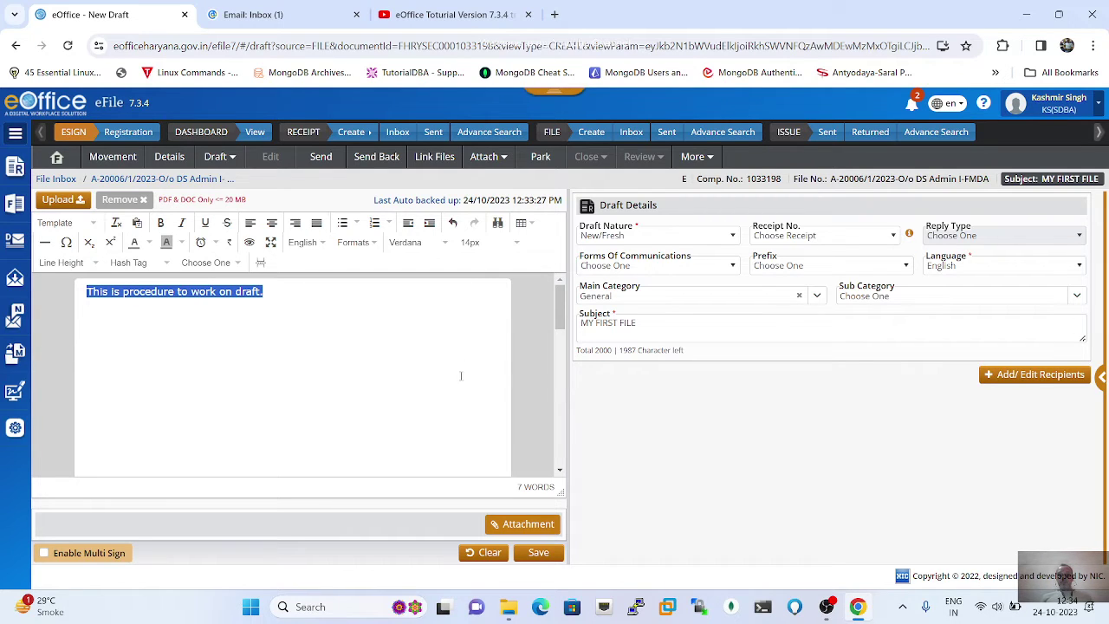
Step: Reopen MY FIRST FILE via File > Inbox > Inbox and review its four drafts
left_click(16, 208)
left_click(16, 208)
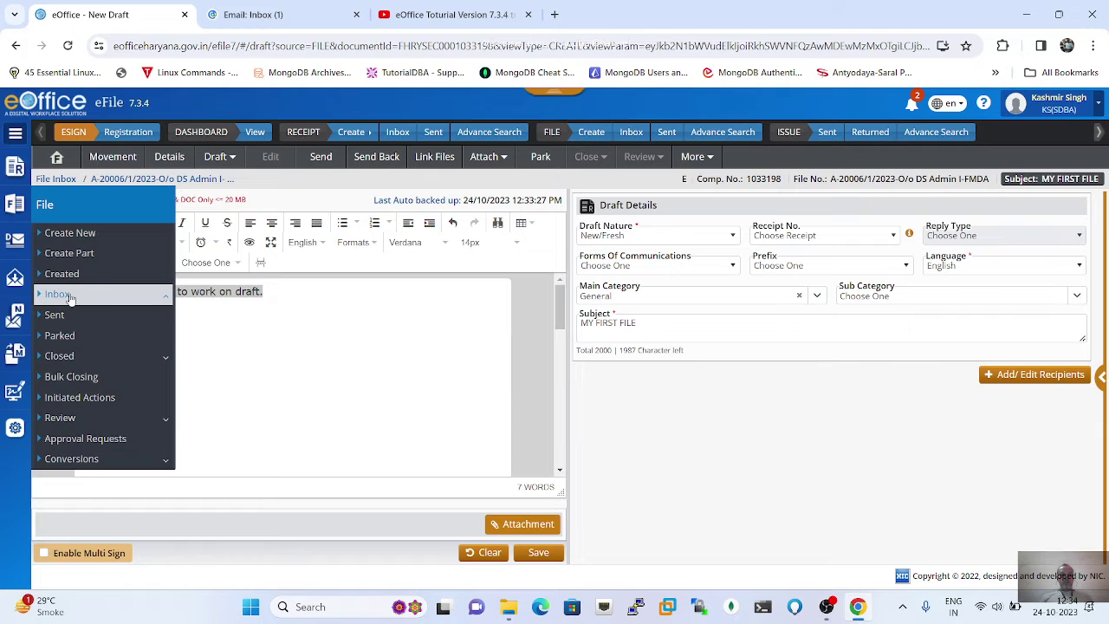
left_click(69, 294)
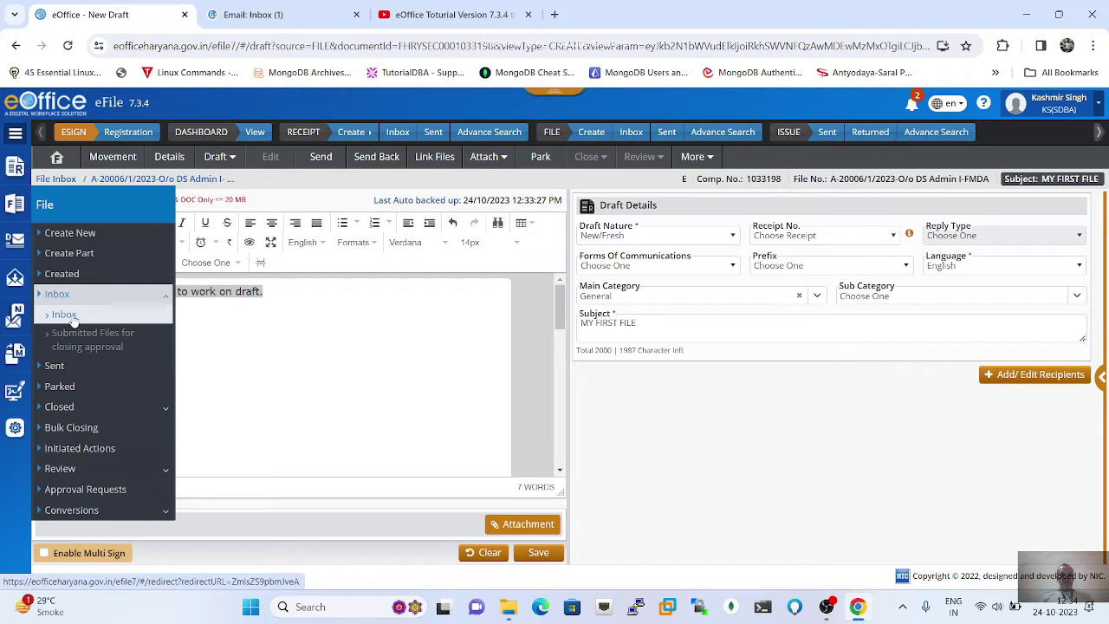
left_click(71, 314)
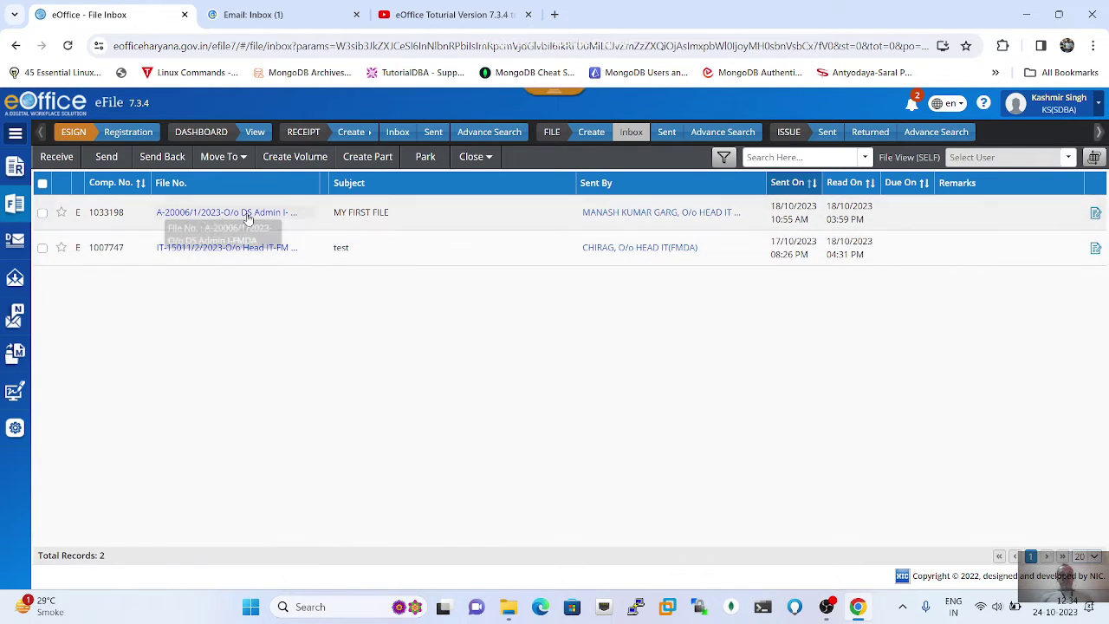
left_click(246, 215)
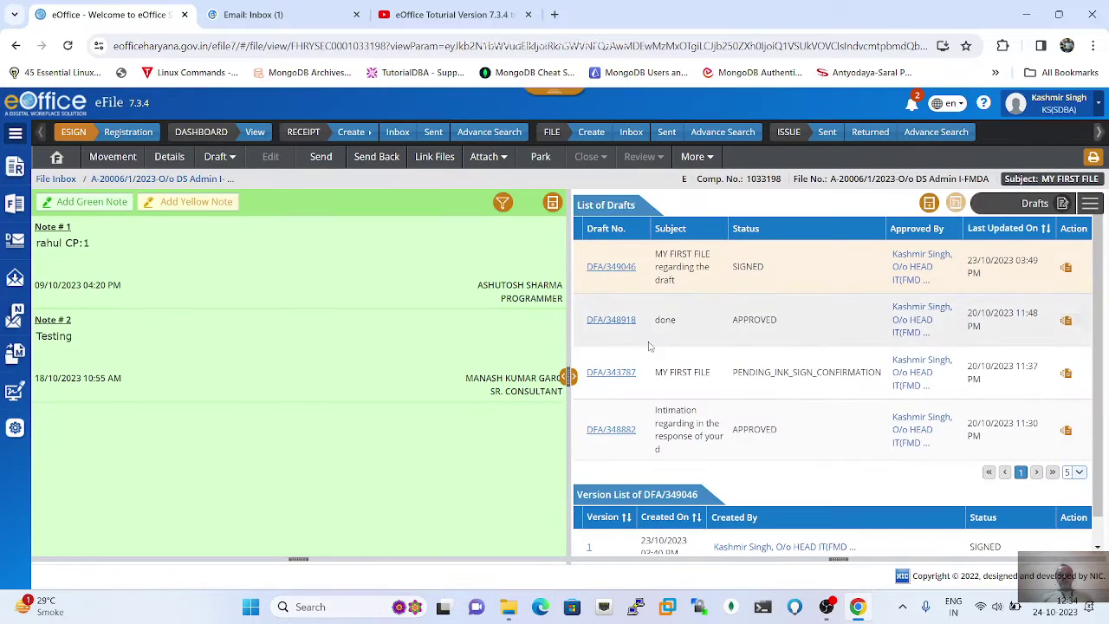
scroll(659, 393, "down", 1)
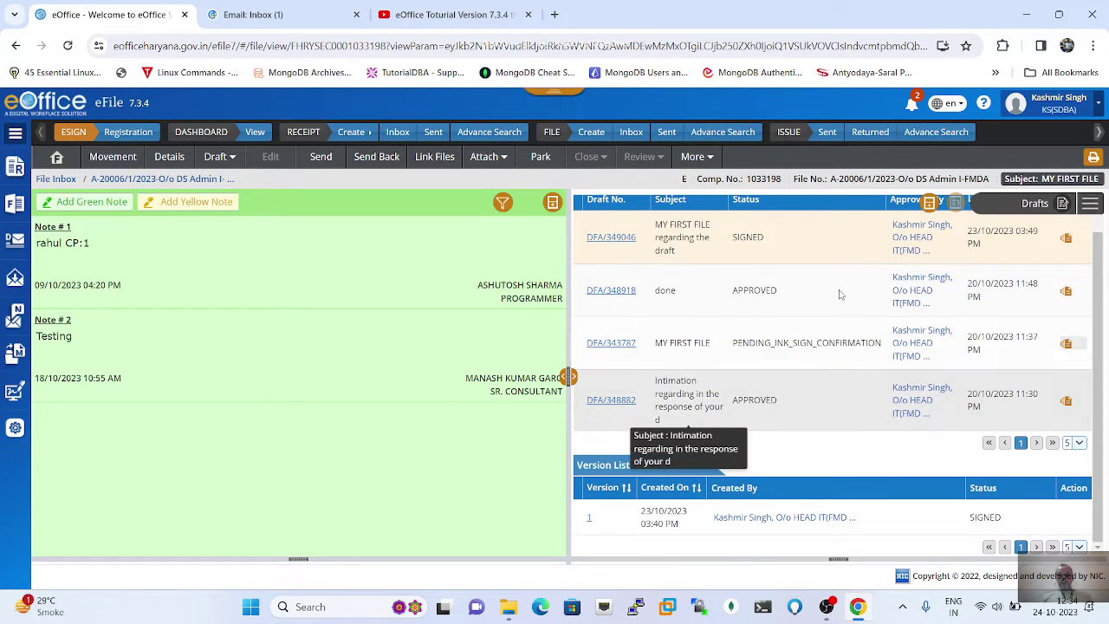
scroll(1044, 216, "up", 1)
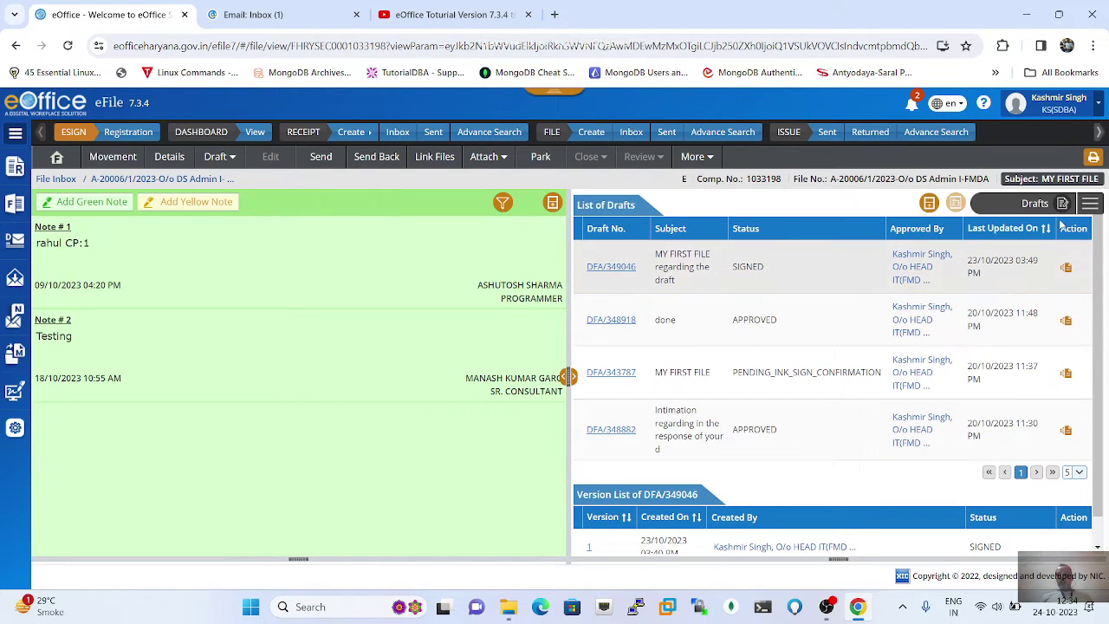
Step: Switch the file's right panel to the TOC list of three correspondences
left_click(1090, 205)
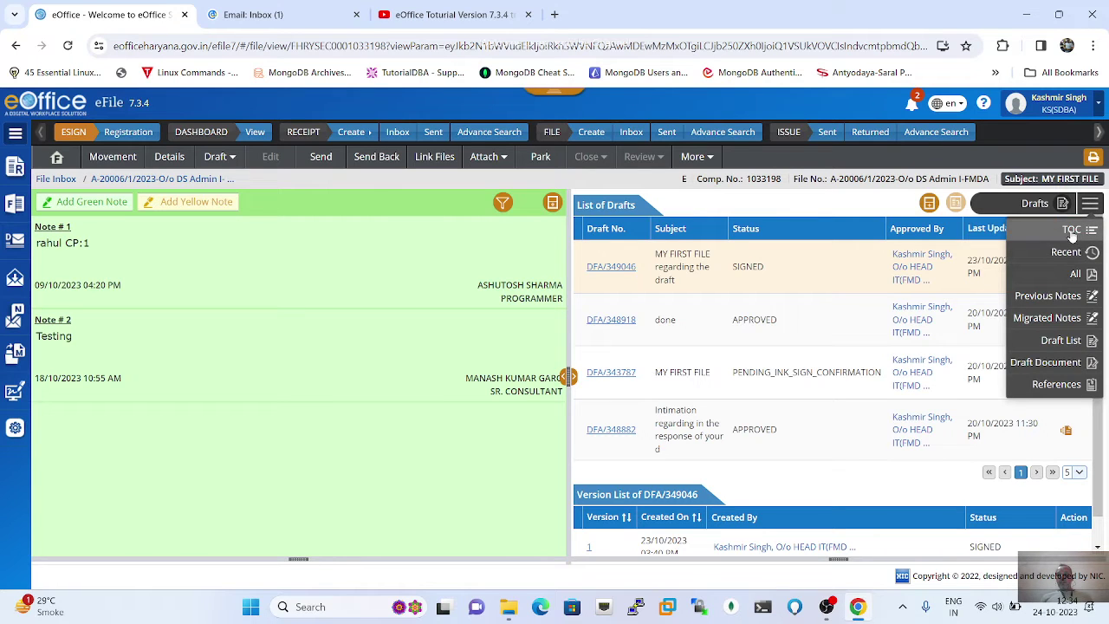
left_click(1073, 231)
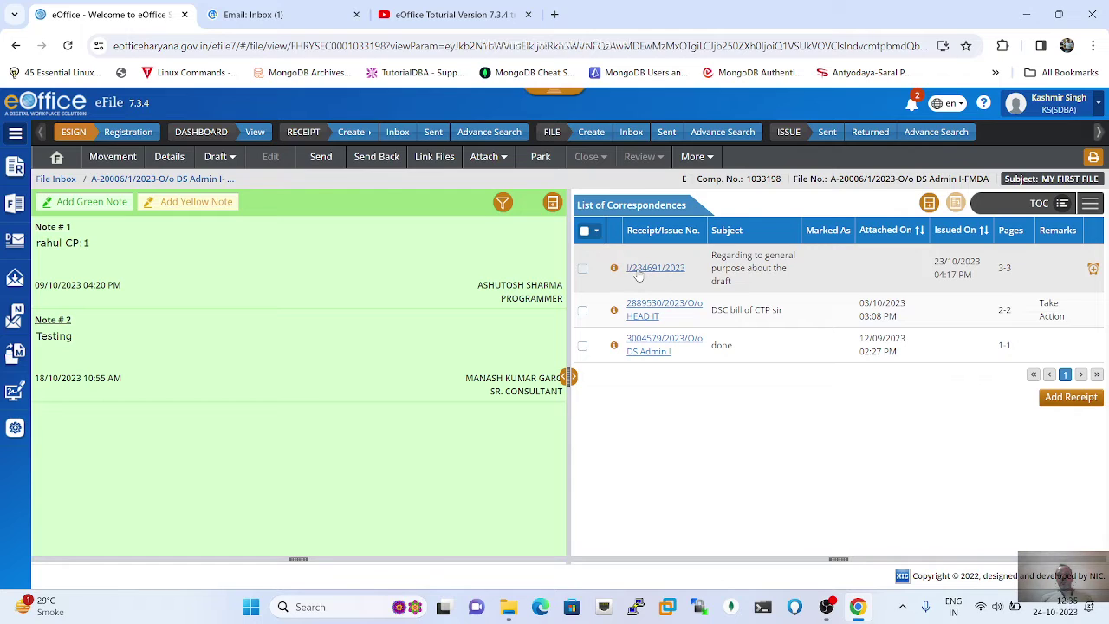
Step: Close the ticked 'DSC bill of CTP sir' receipt via Action > Close, remark 'ok'
left_click(583, 312)
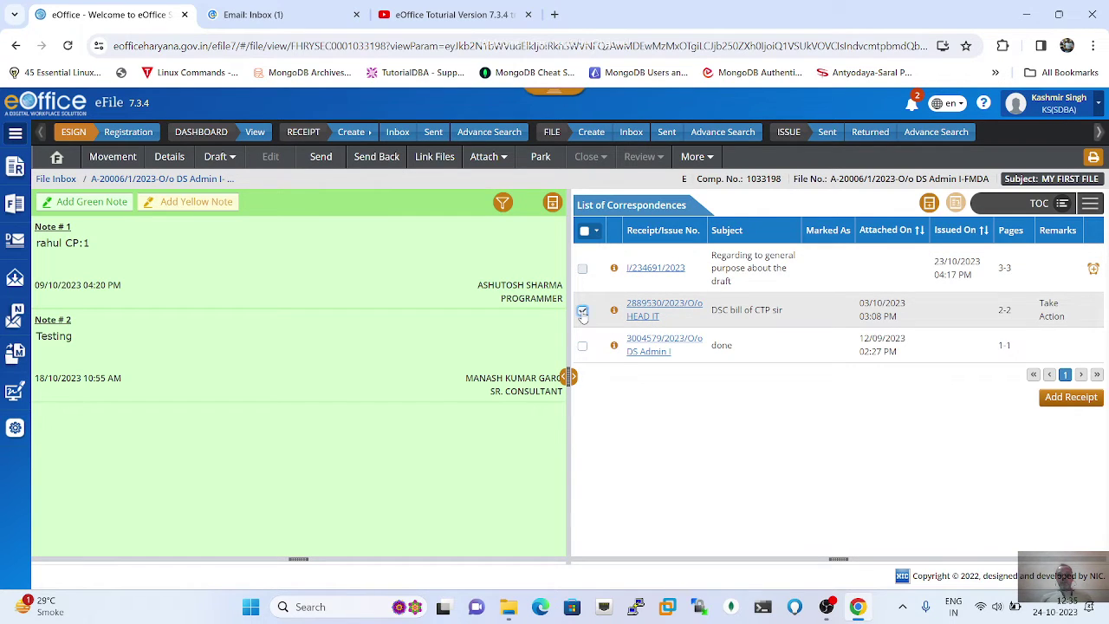
left_click(596, 235)
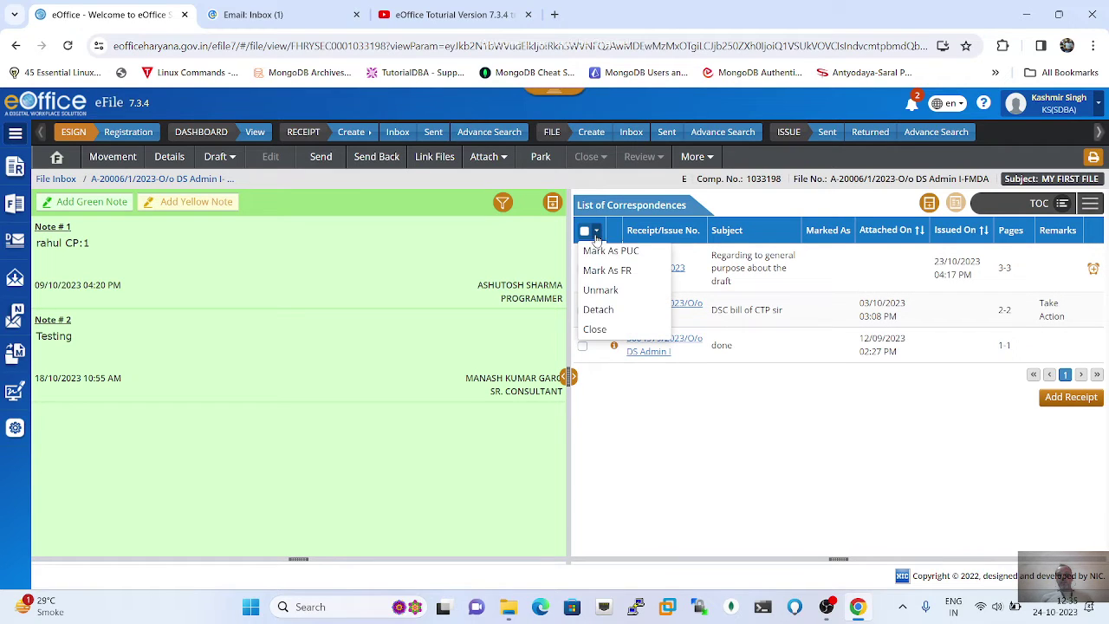
left_click(595, 331)
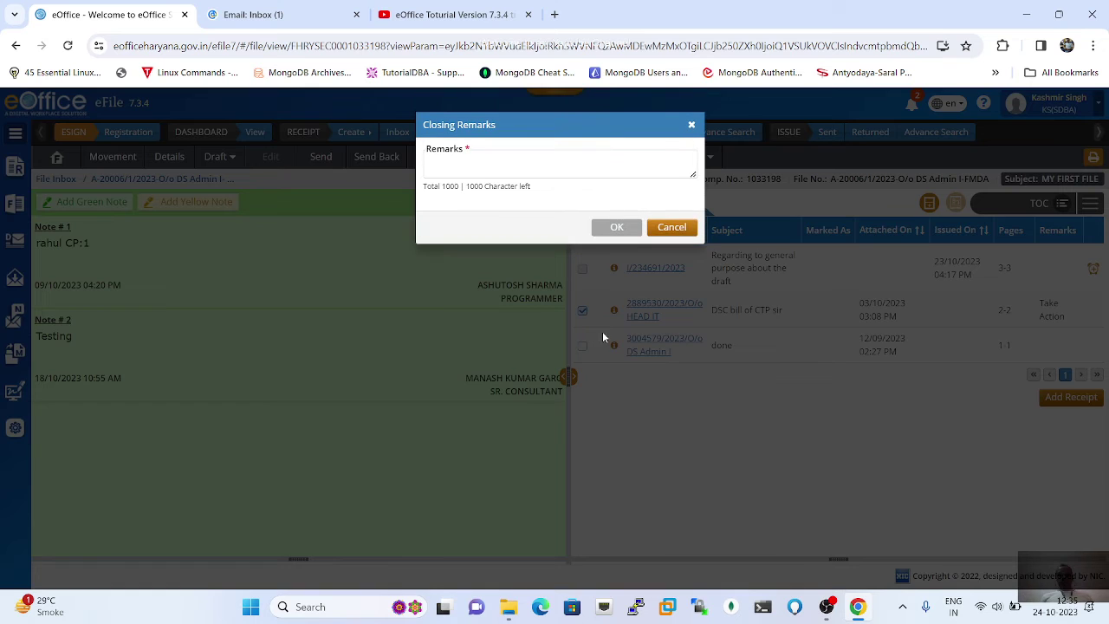
left_click(546, 162)
type("ok")
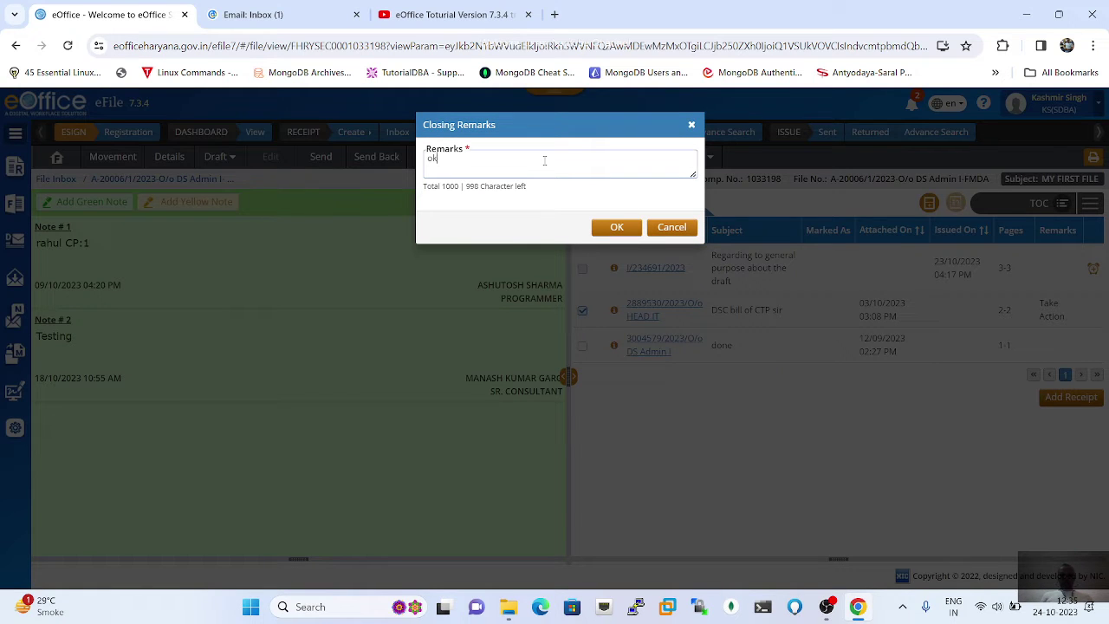
left_click(615, 227)
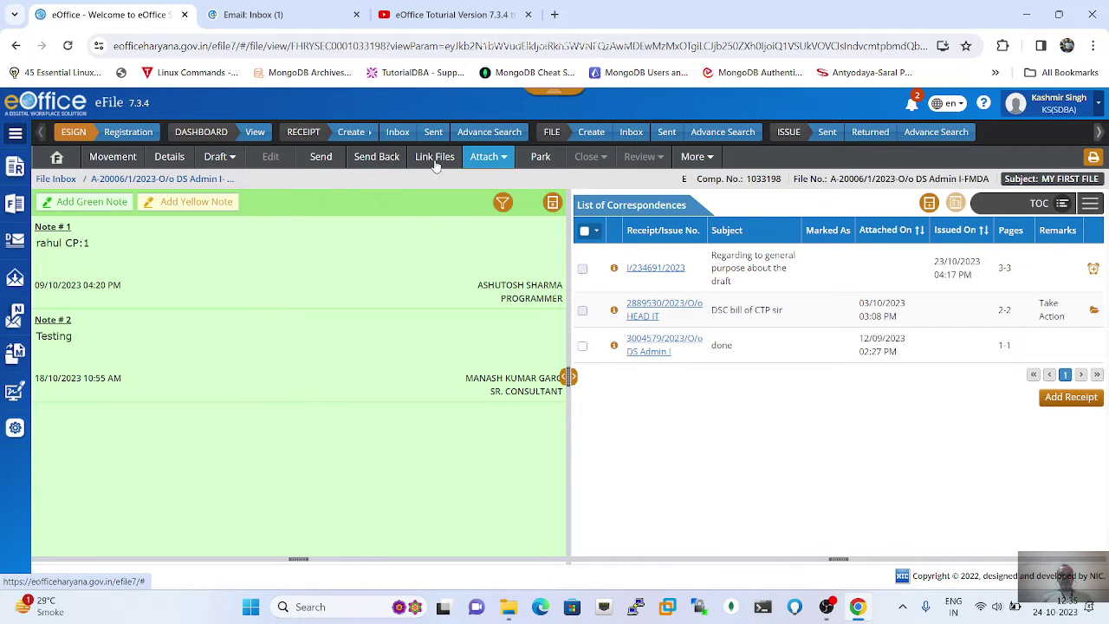
Step: Create a new draft for MY FIRST FILE and list its Receipt No. options
left_click(234, 158)
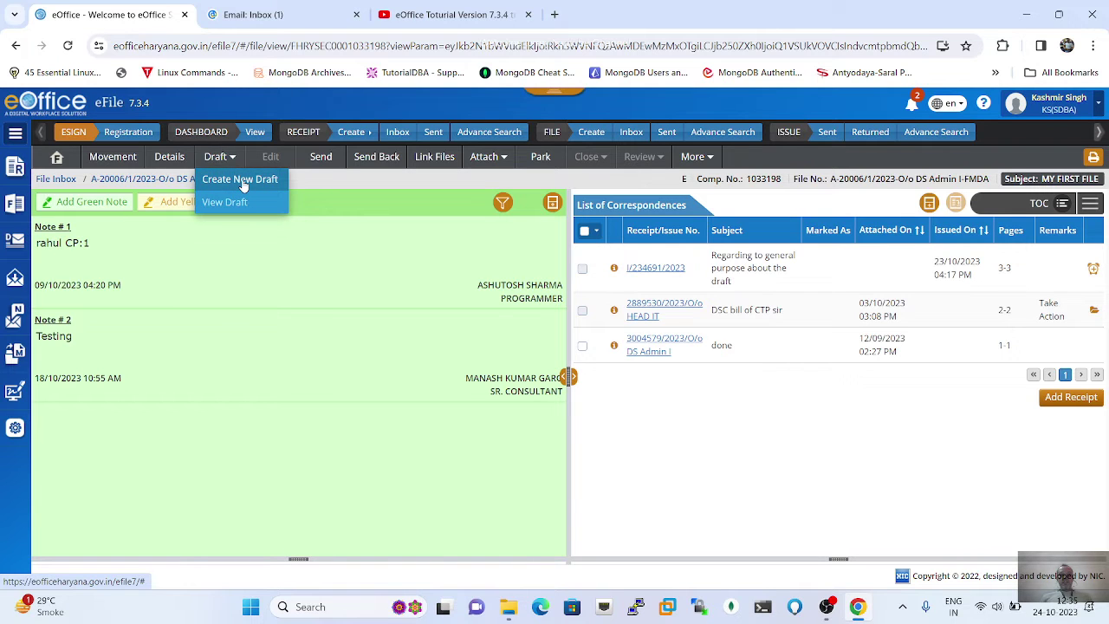
left_click(241, 180)
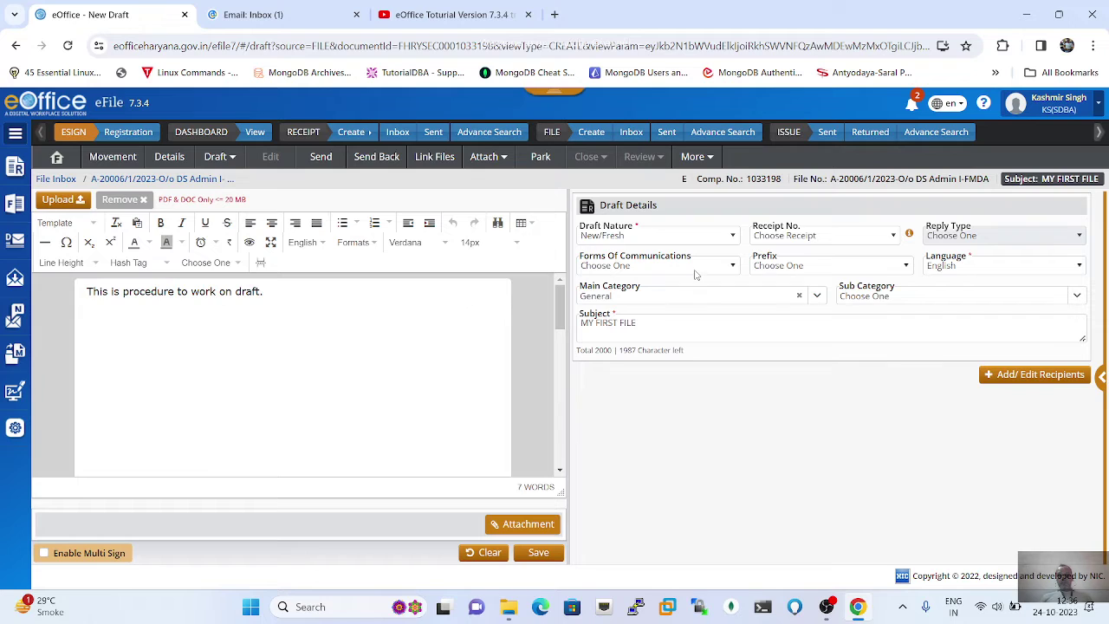
left_click(894, 238)
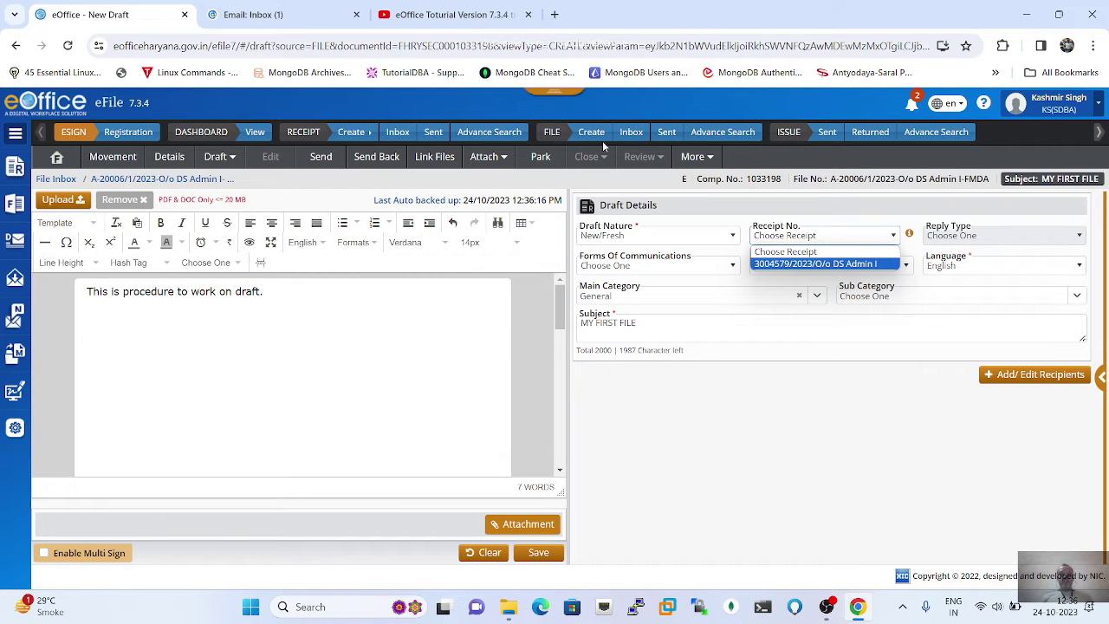
Step: Return to MY FIRST FILE through File > Inbox > Inbox
left_click(15, 203)
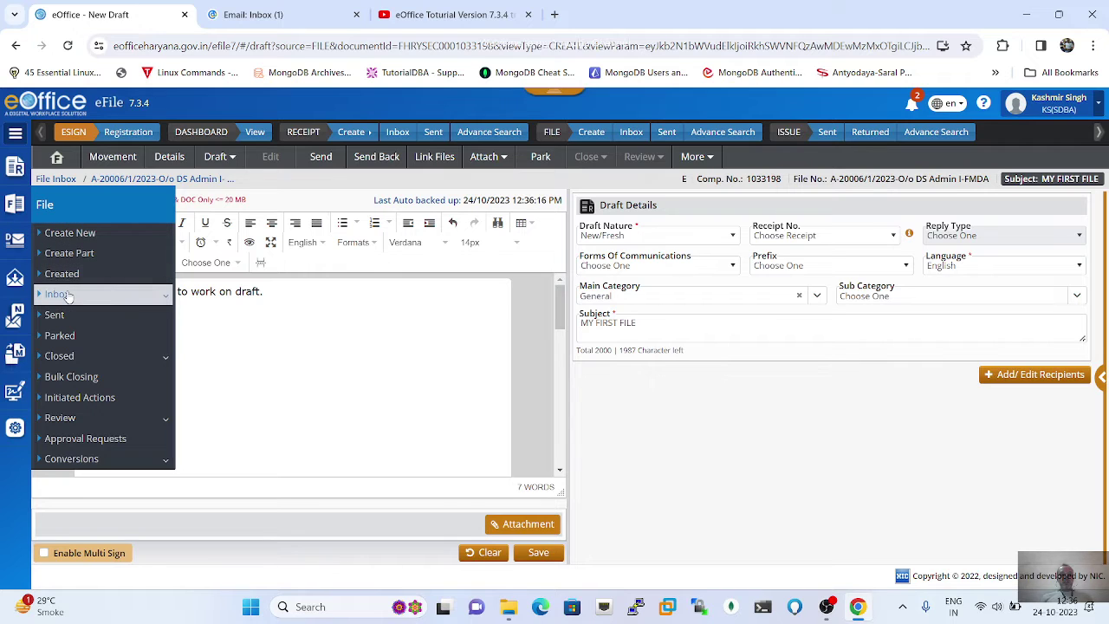
left_click(69, 296)
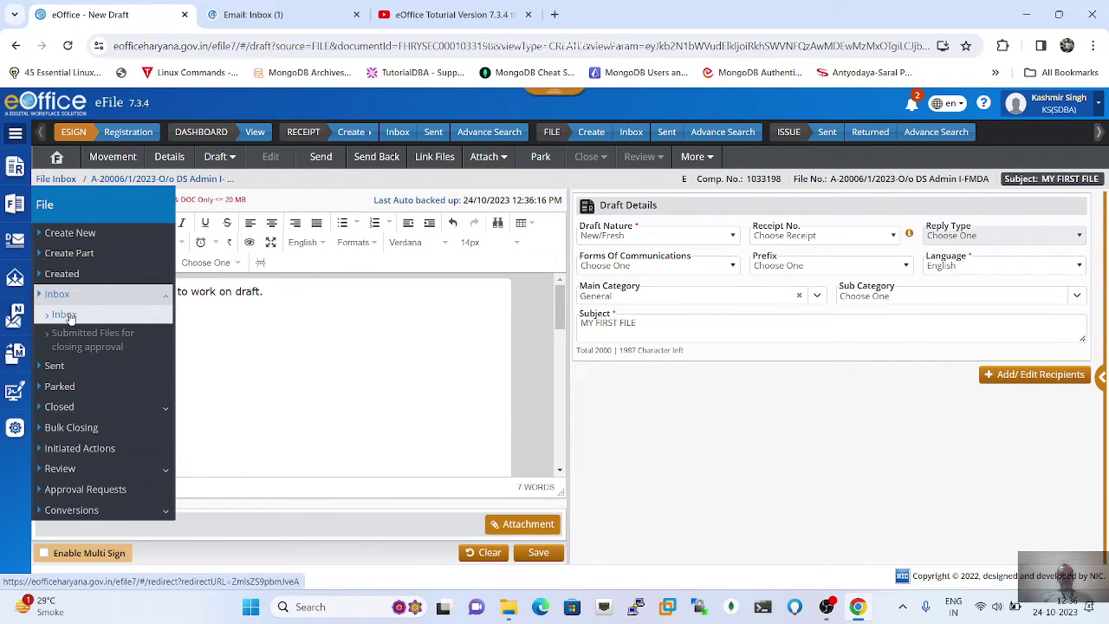
left_click(71, 316)
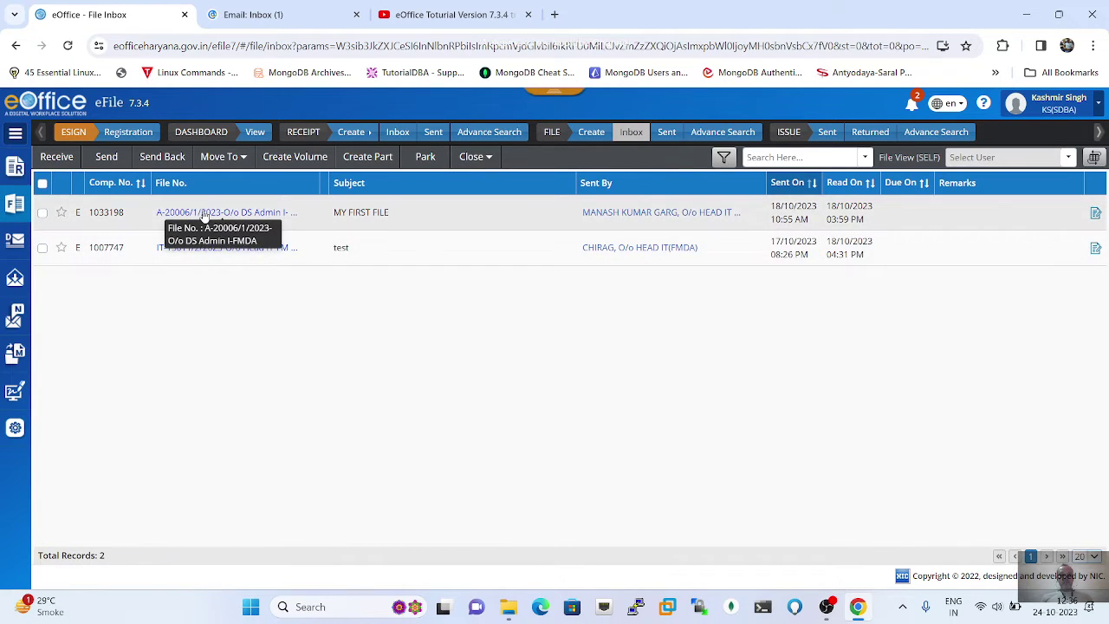
left_click(204, 215)
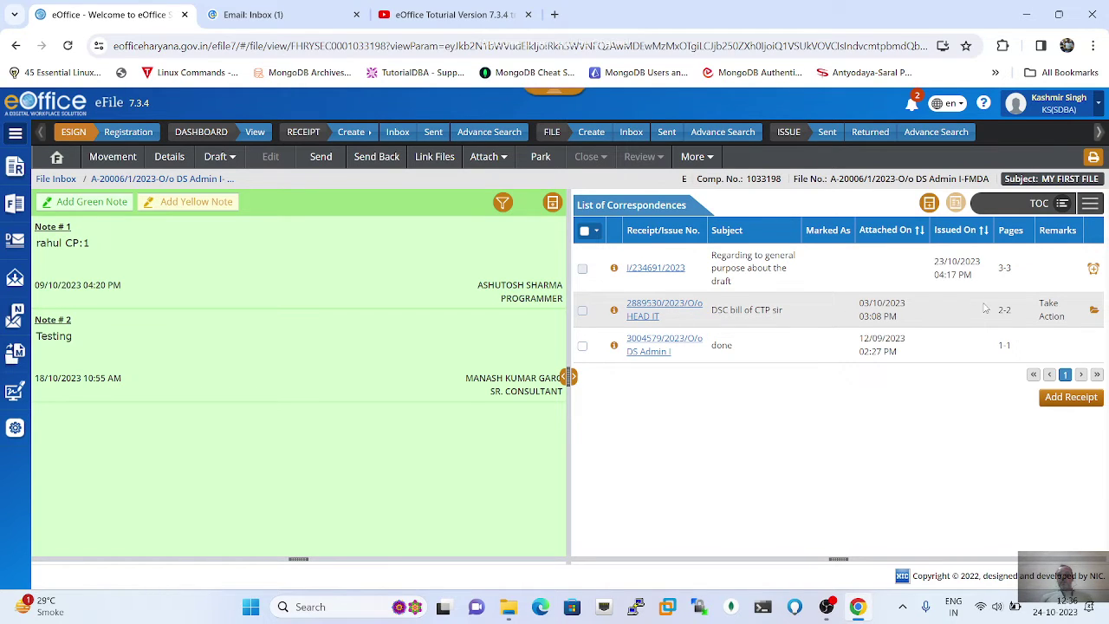
Step: Reopen the 'DSC bill of CTP sir' receipt with reopening remark 'ok'
left_click(1095, 315)
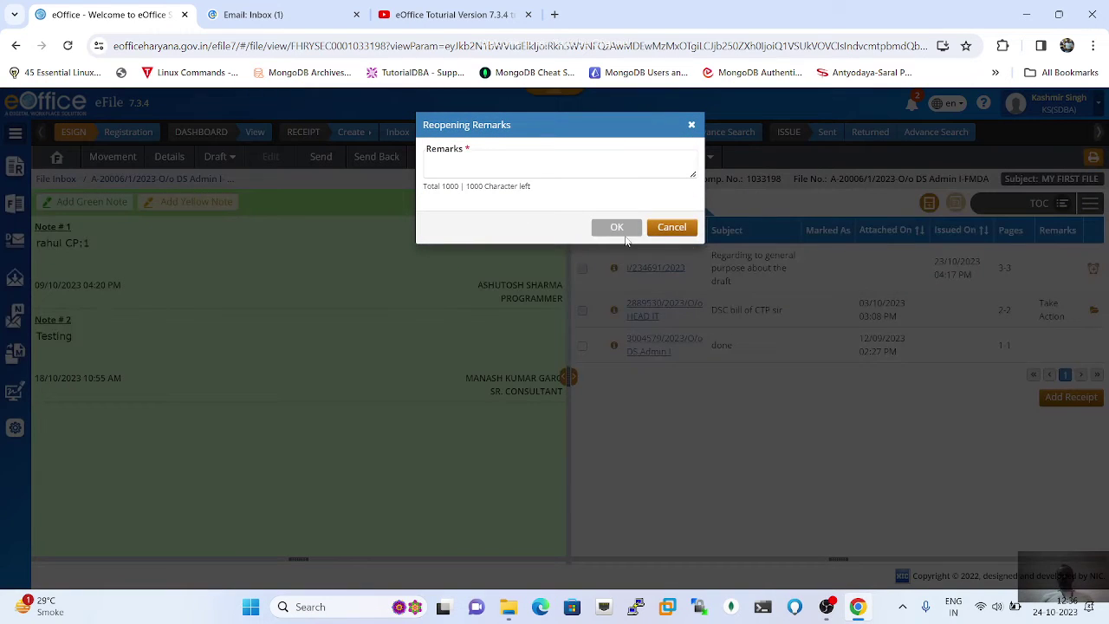
left_click(519, 161)
type("ok")
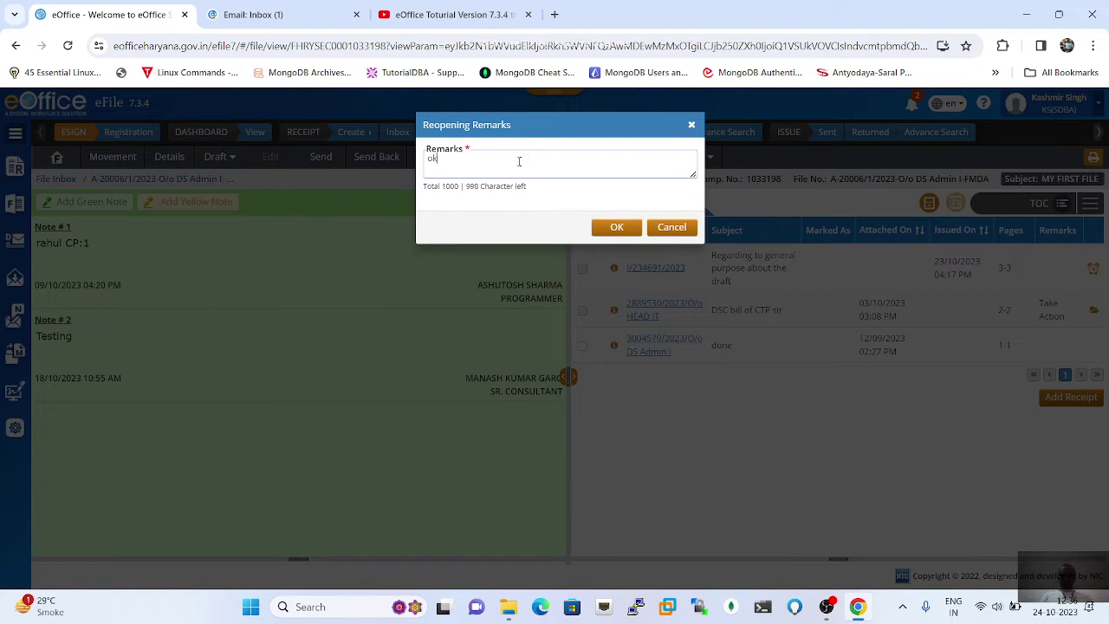
left_click(610, 226)
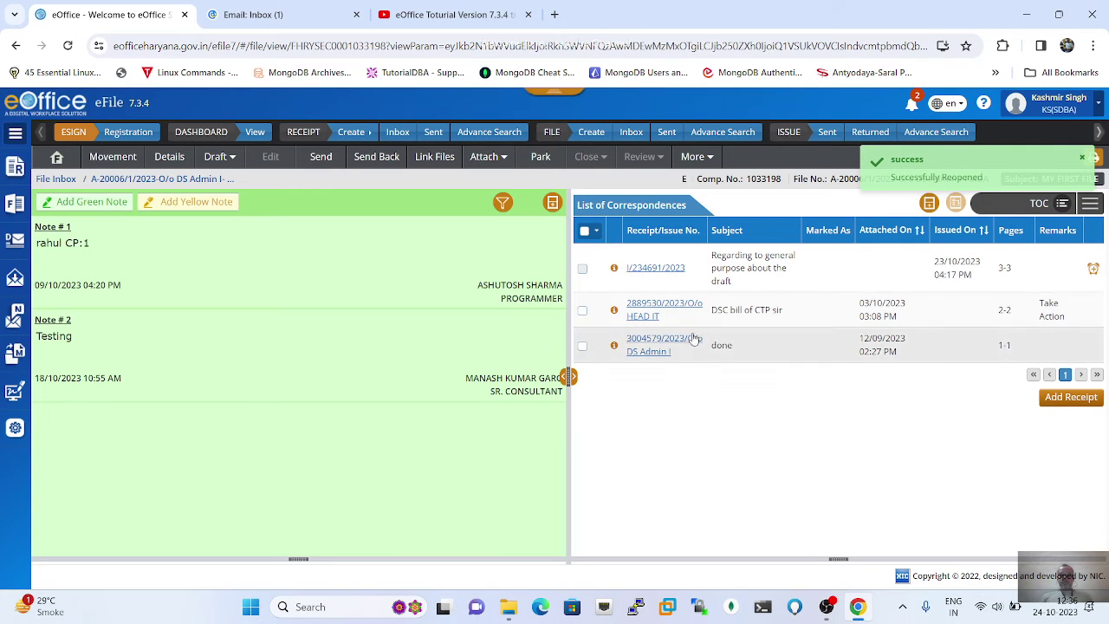
left_click(217, 156)
Step: Create a new draft linked to receipt 3004579/2023/O/o DS Admin I
left_click(242, 184)
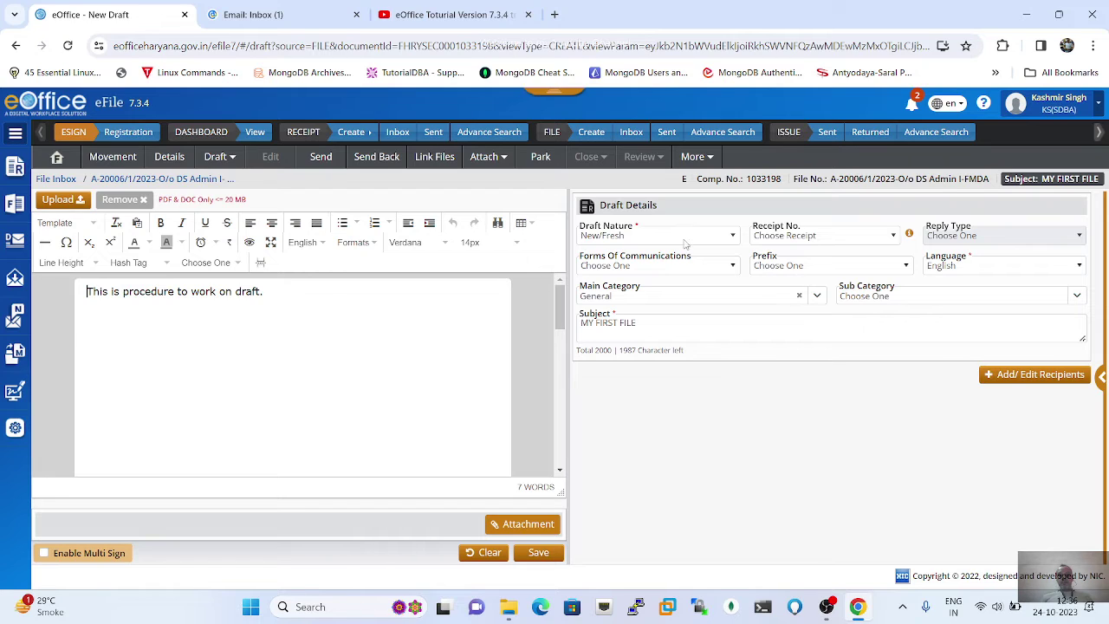
left_click(893, 239)
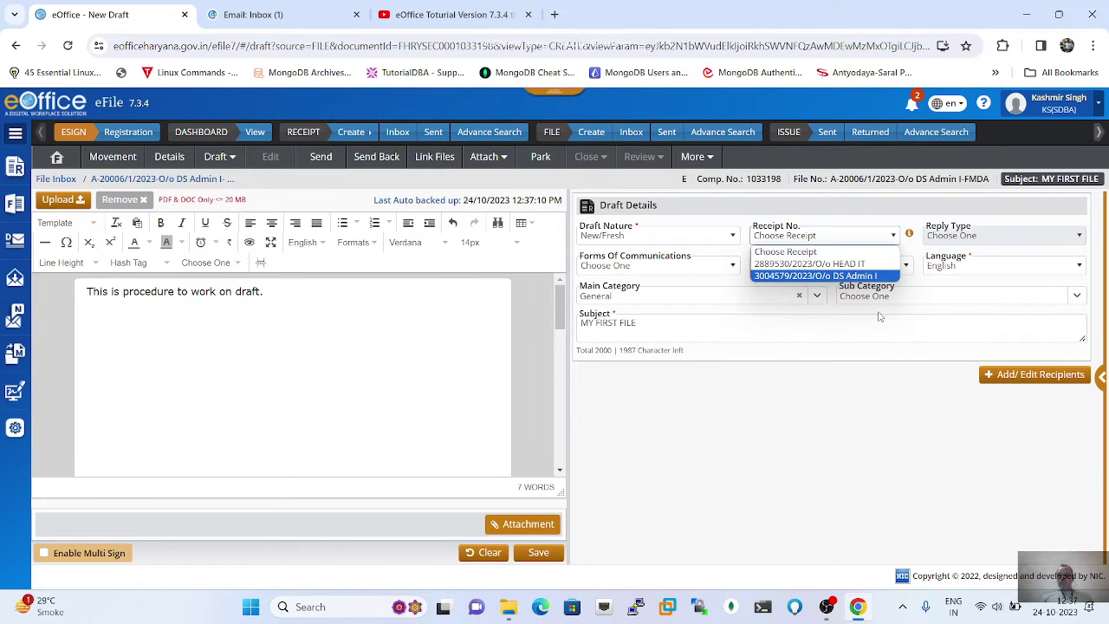
left_click(805, 276)
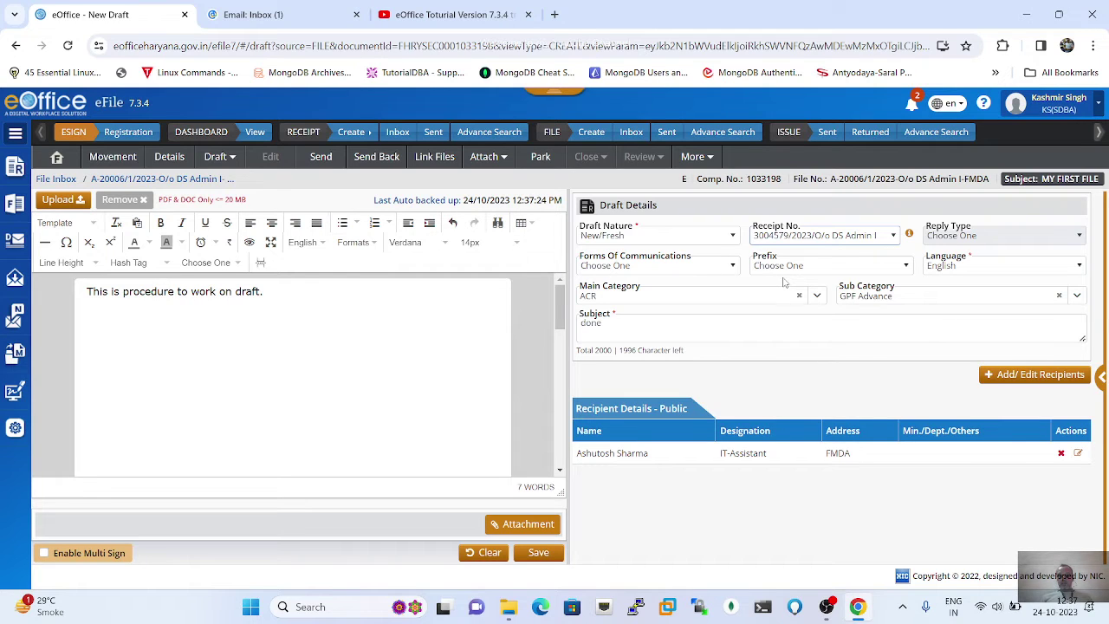
Step: Set the form of communication to Letter and keep the draft language as English
left_click(734, 267)
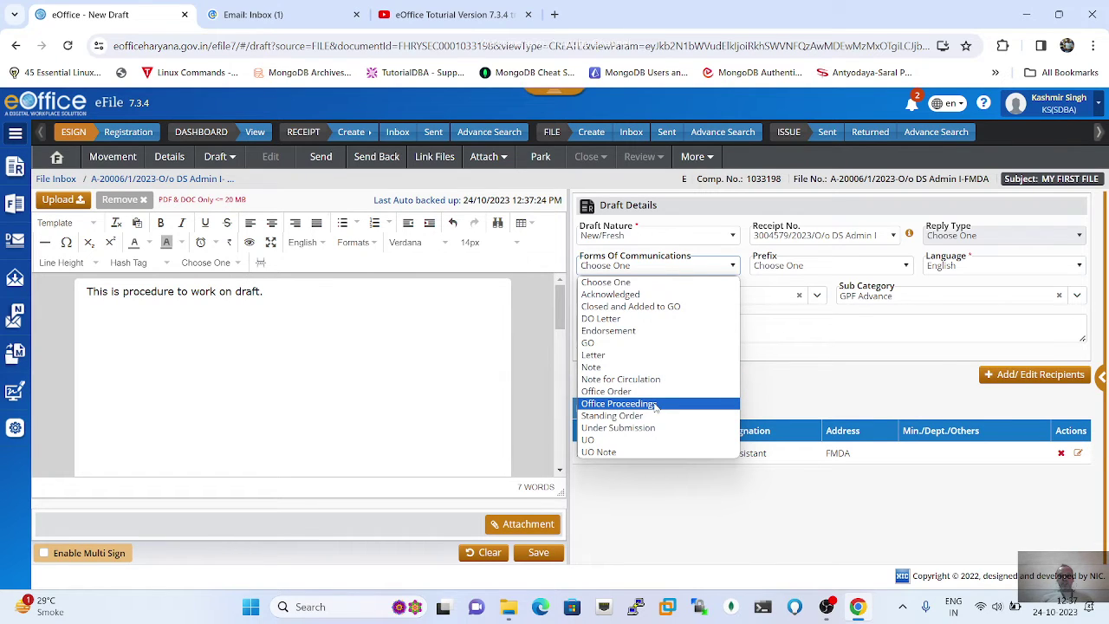
left_click(607, 358)
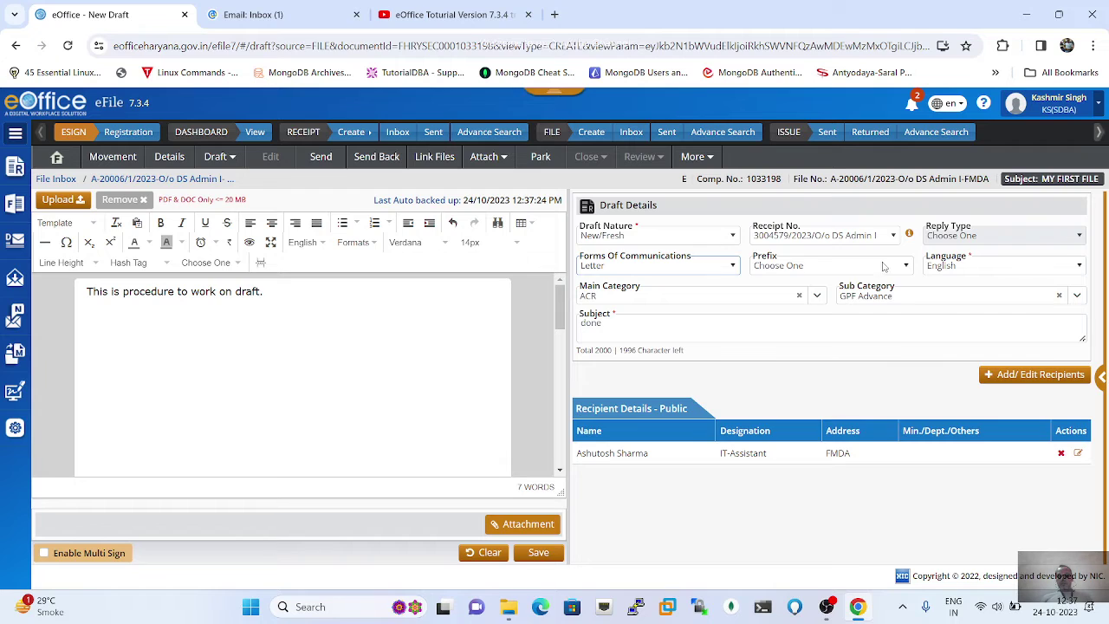
left_click(905, 267)
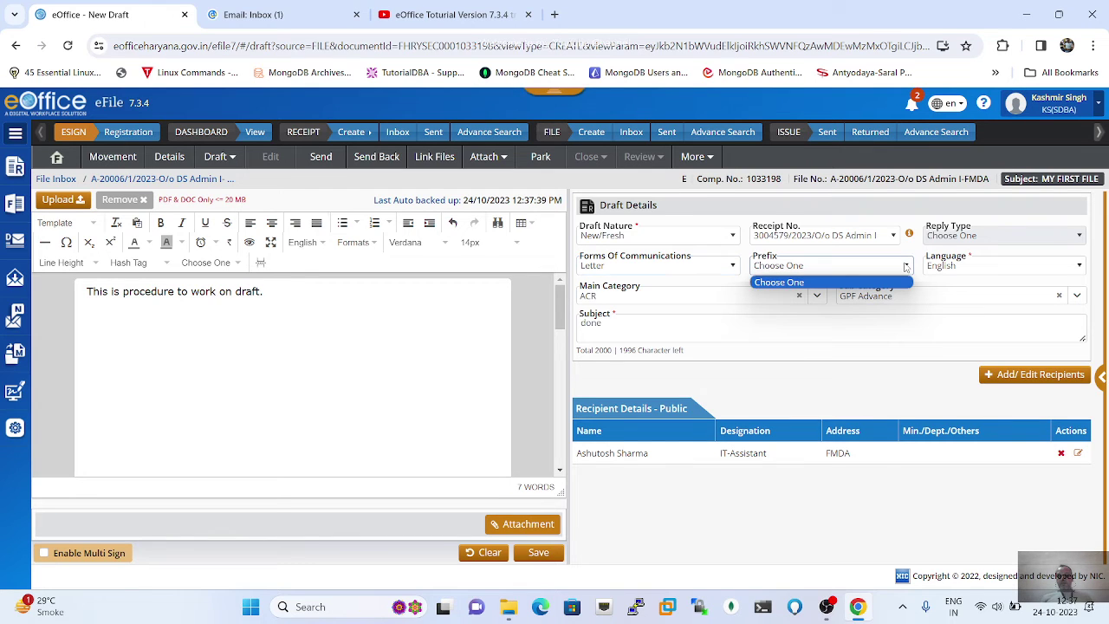
left_click(1007, 266)
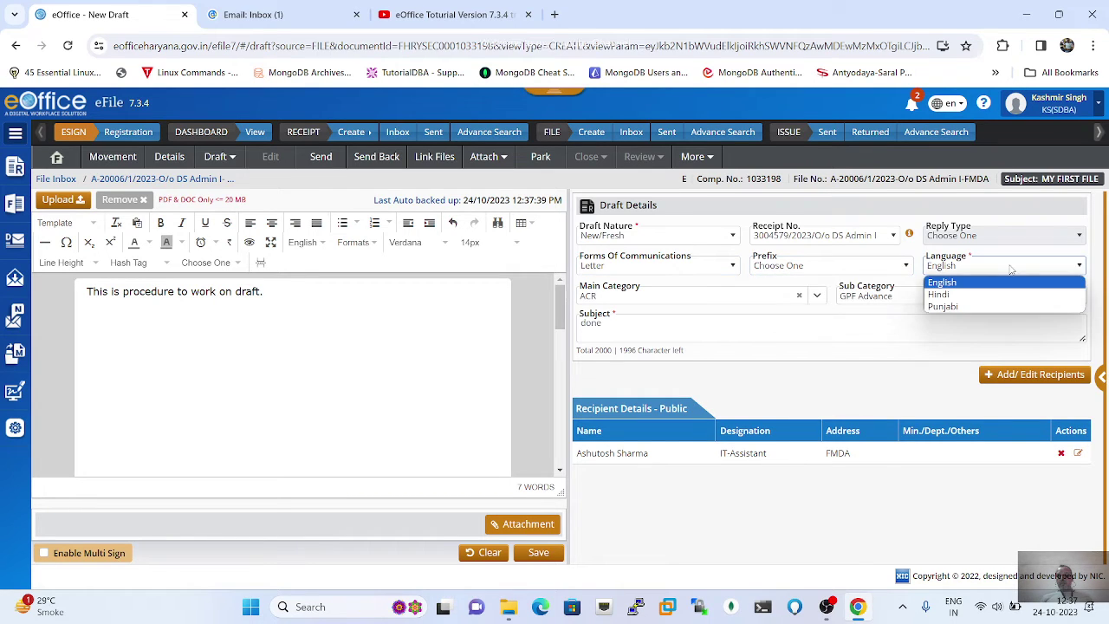
left_click(956, 286)
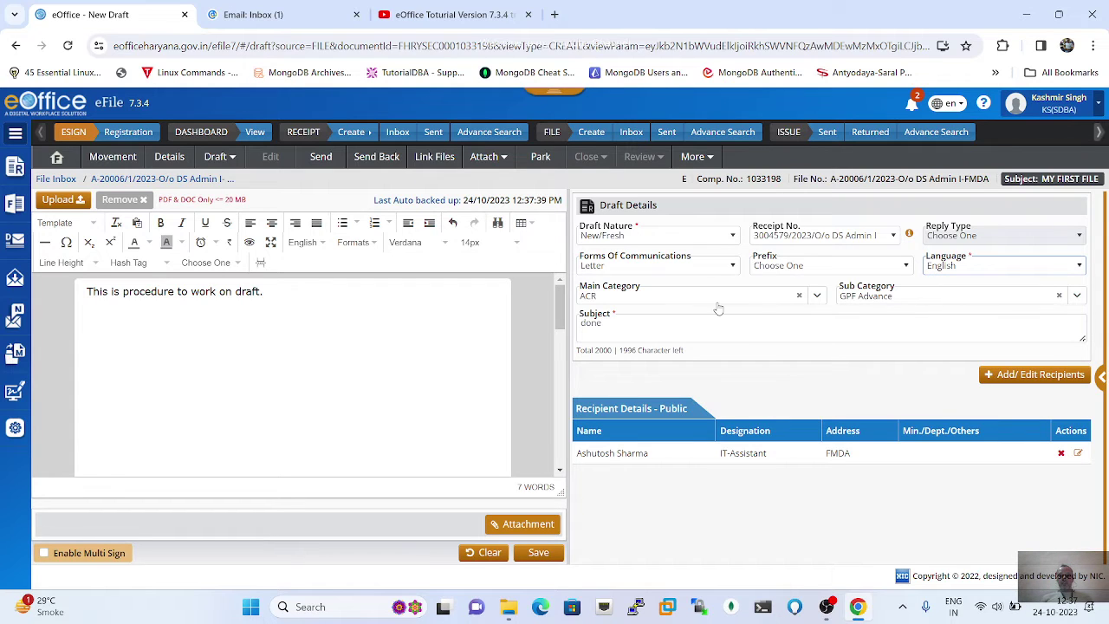
Step: Keep the main category as General and check the available Sub Category options
left_click(817, 296)
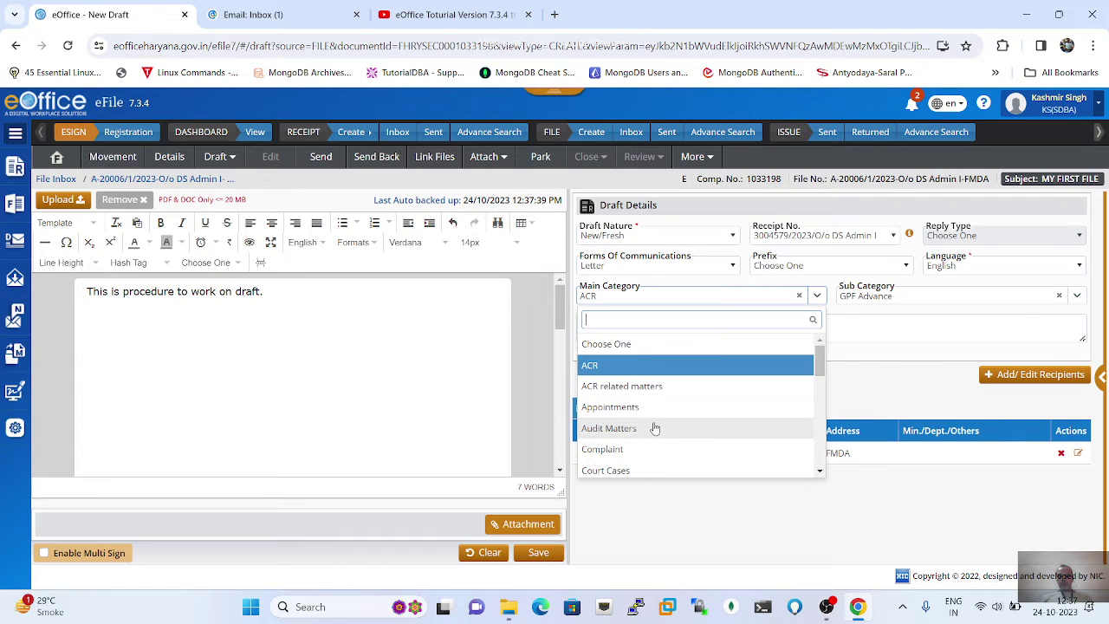
scroll(655, 428, "down", 3)
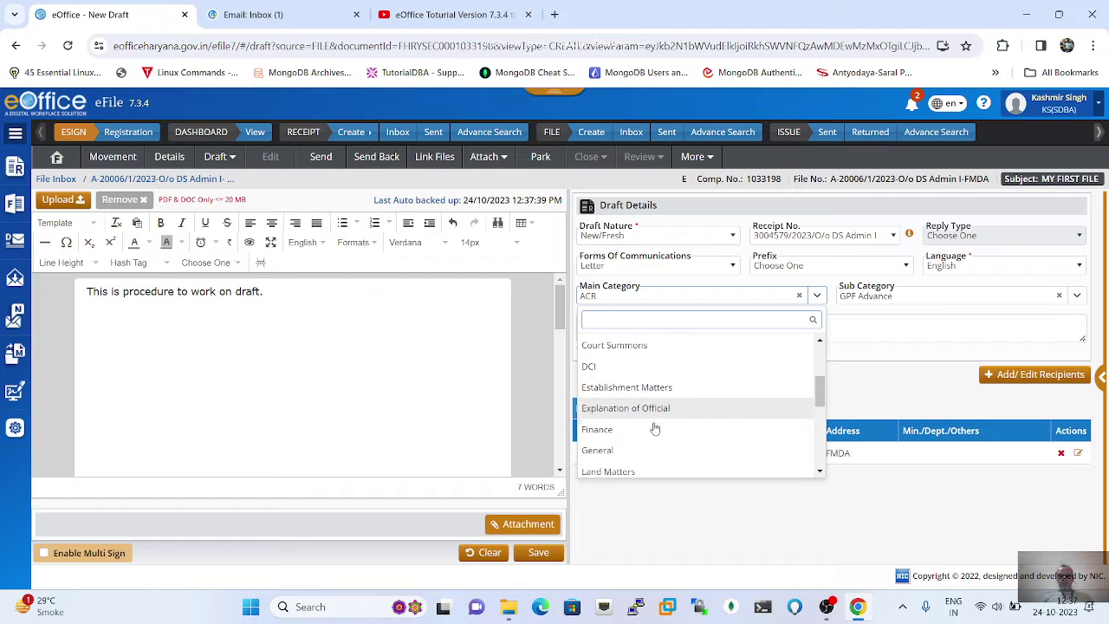
scroll(653, 428, "down", 3)
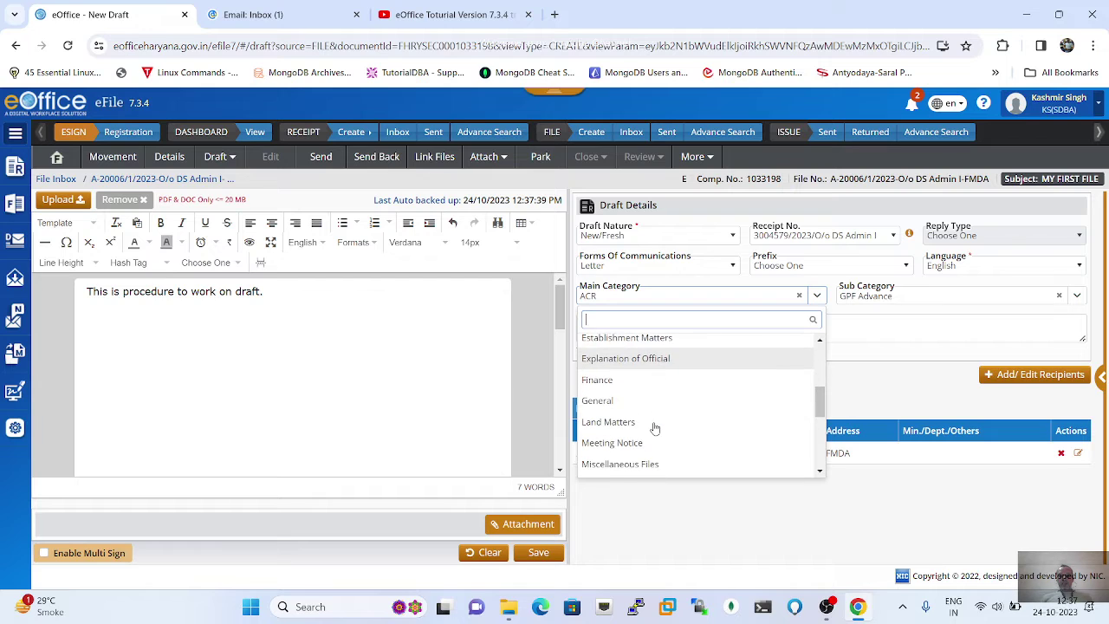
left_click(598, 393)
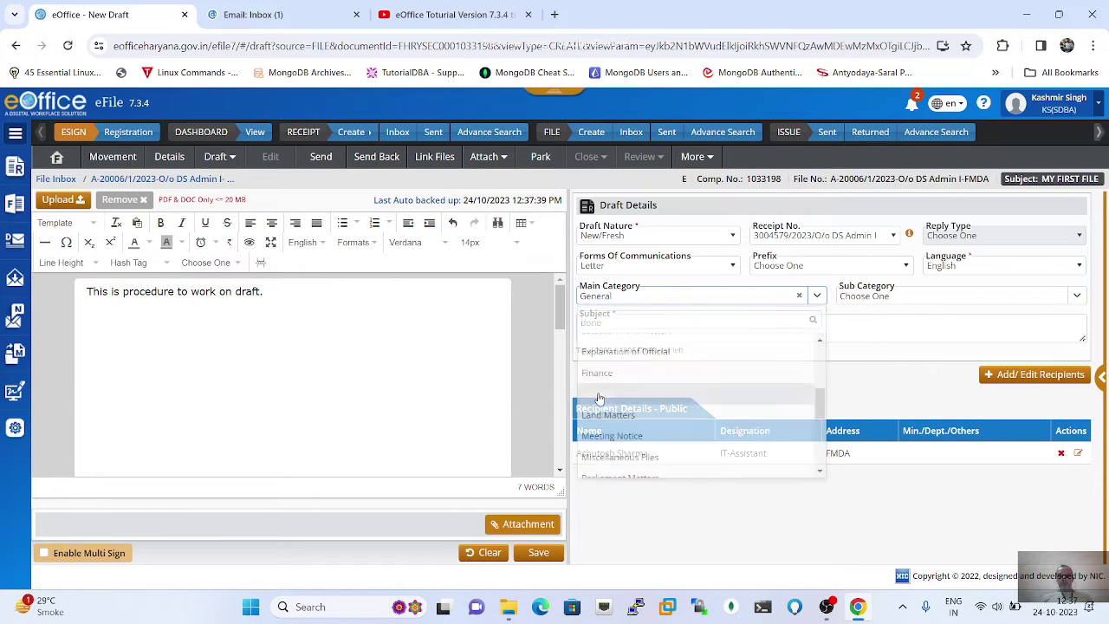
left_click(815, 296)
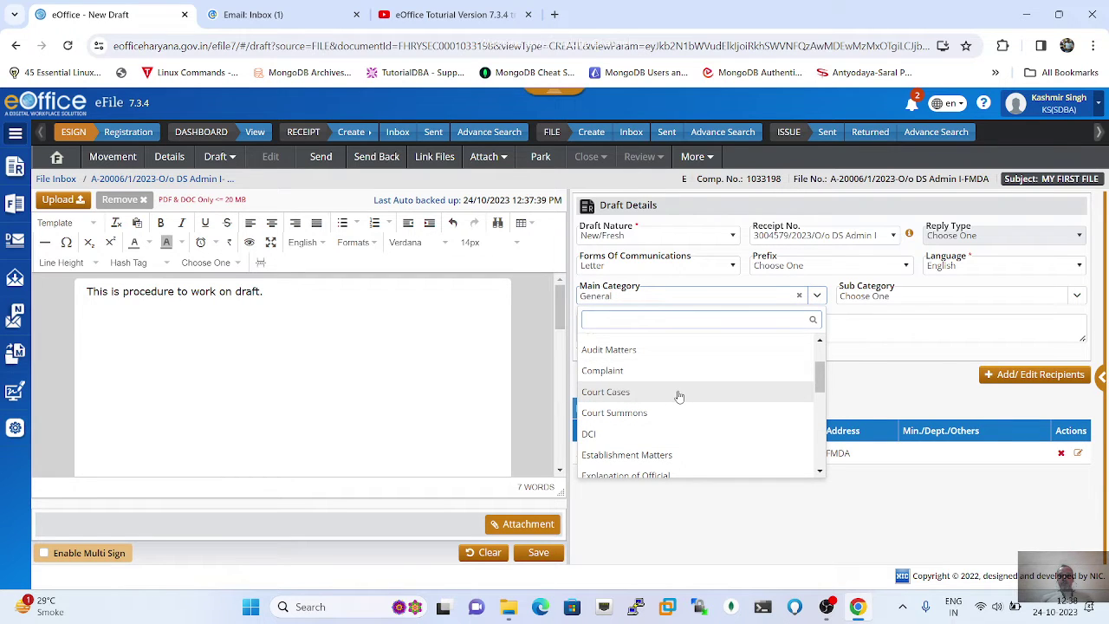
scroll(679, 396, "down", 3)
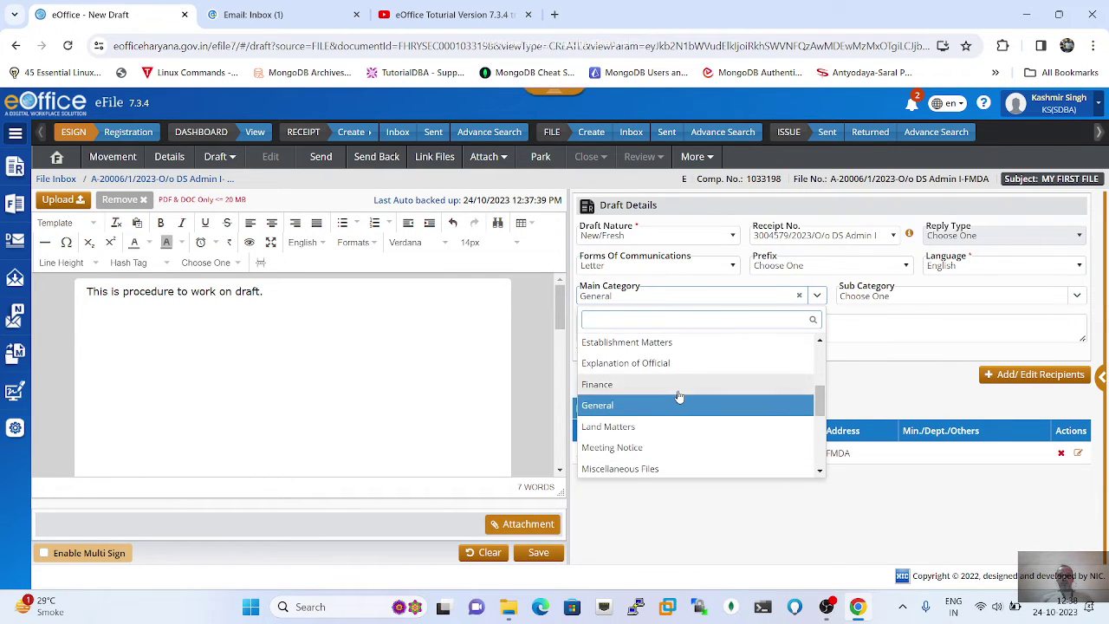
scroll(679, 396, "down", 3)
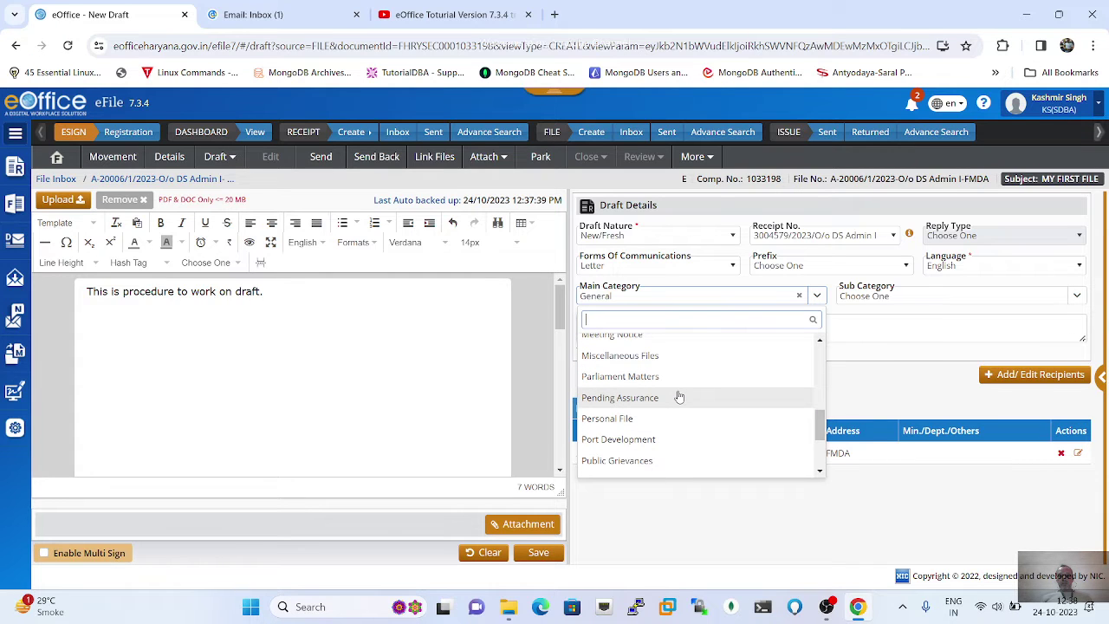
scroll(679, 396, "down", 4)
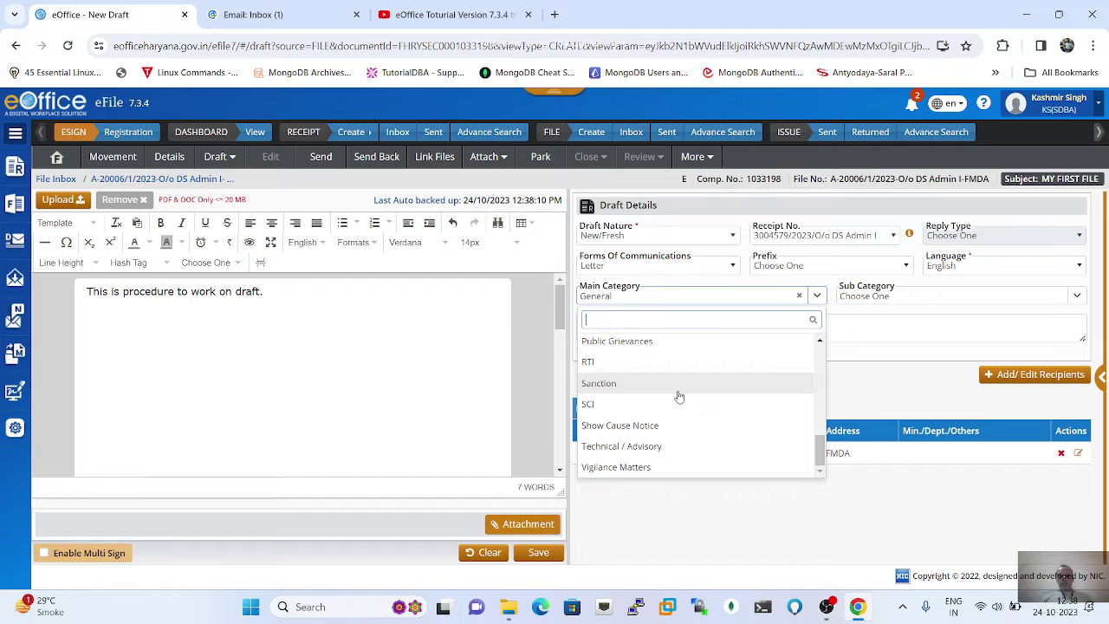
scroll(679, 396, "up", 2)
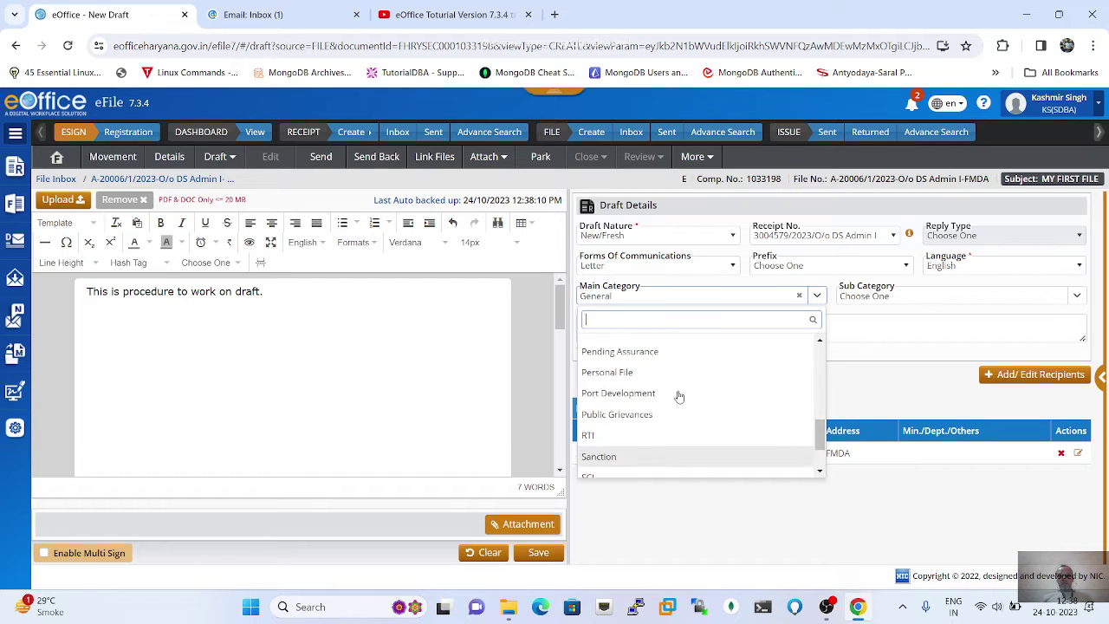
scroll(679, 396, "up", 5)
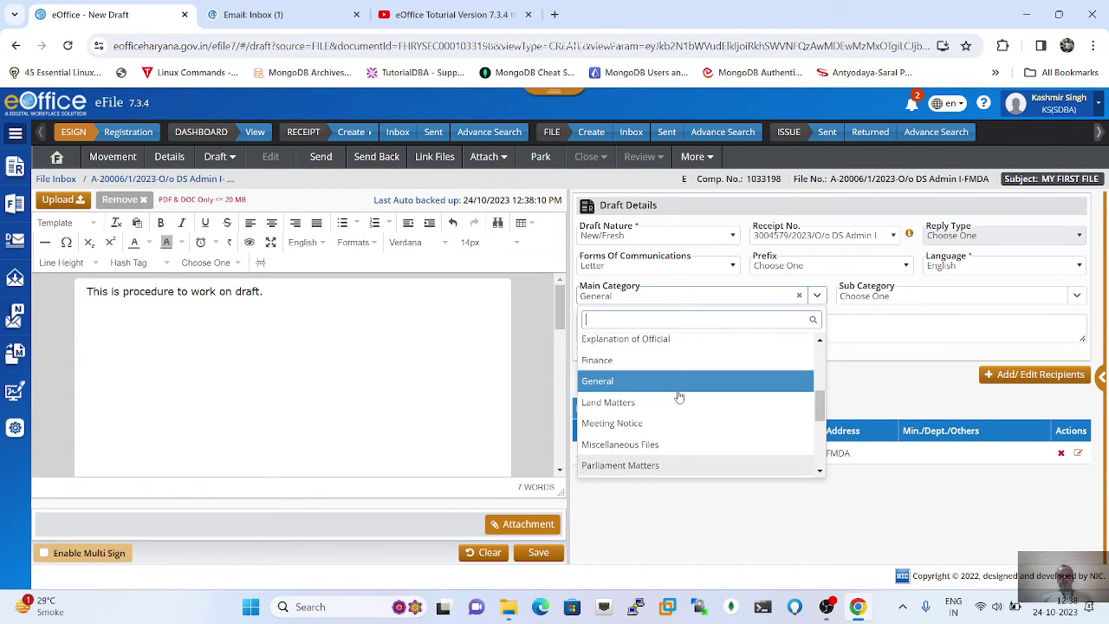
left_click(621, 391)
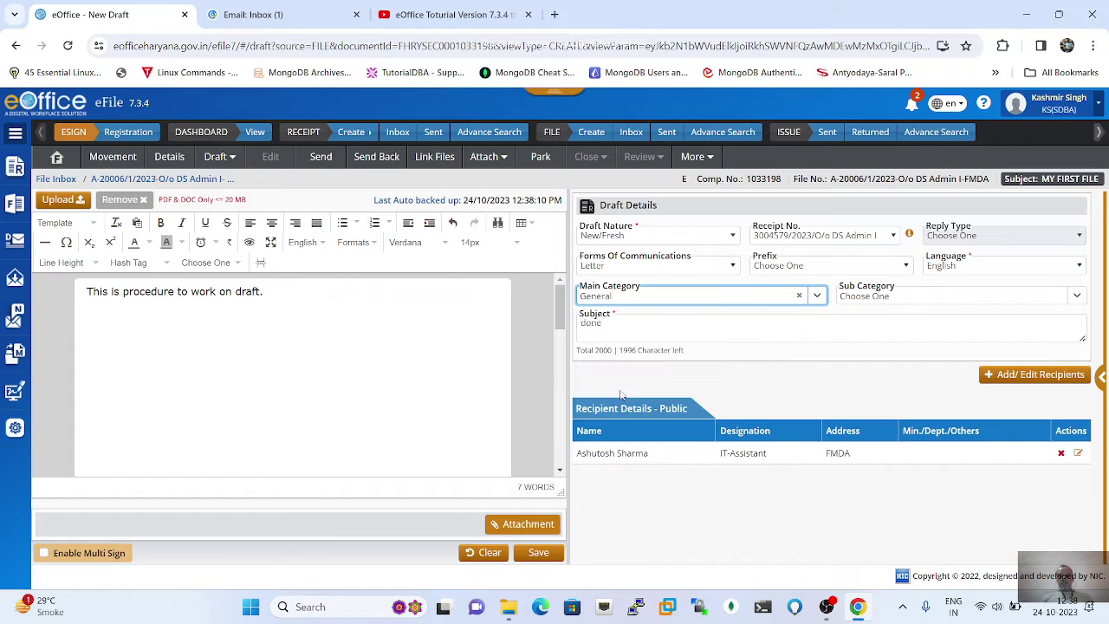
left_click(940, 300)
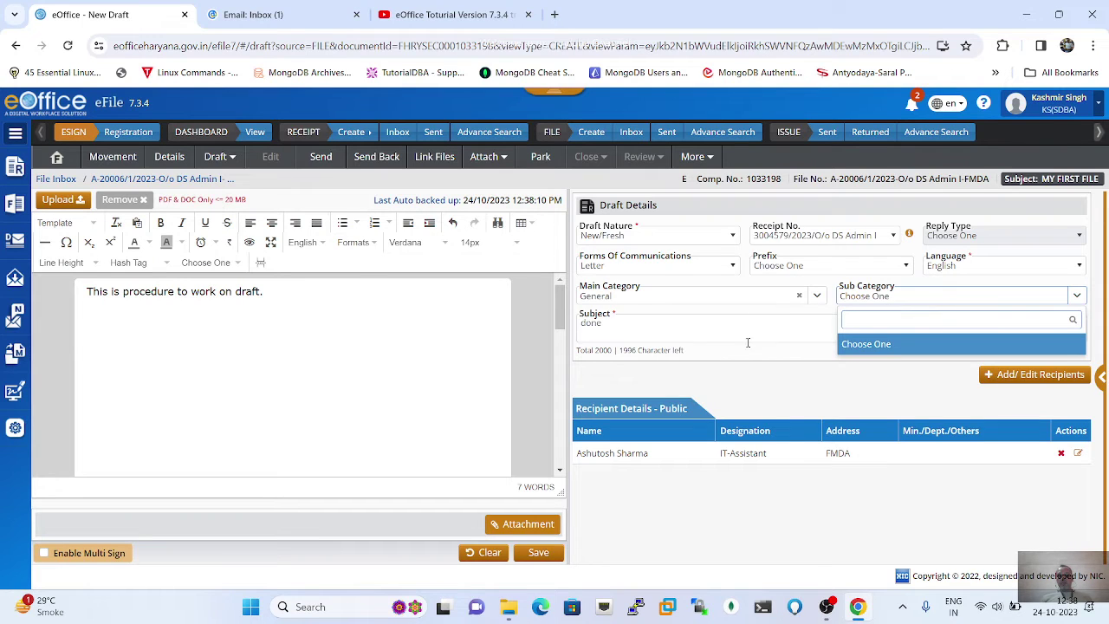
Step: Replace the subject 'done' with 'This is general draft nature.'
left_click(617, 327)
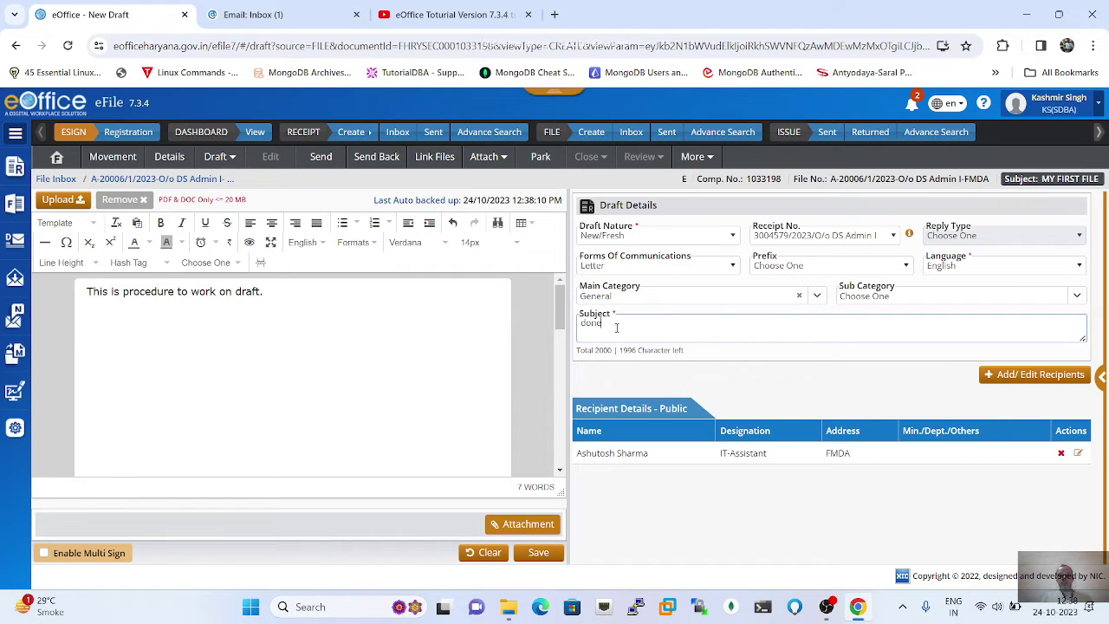
key("BackSpace")
key("BackSpace")
key("BackSpace")
key("BackSpace")
type("This i s")
key("BackSpace")
key("BackSpace")
type("s general draft nature")
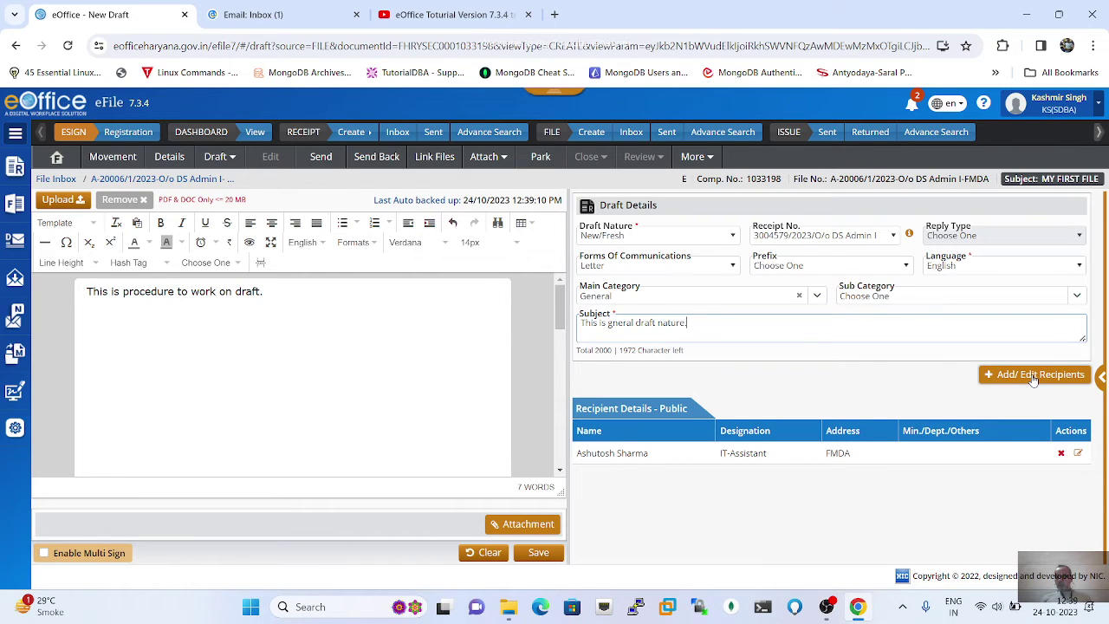
Step: Open the Add/Edit Recipients window for the draft
left_click(1033, 377)
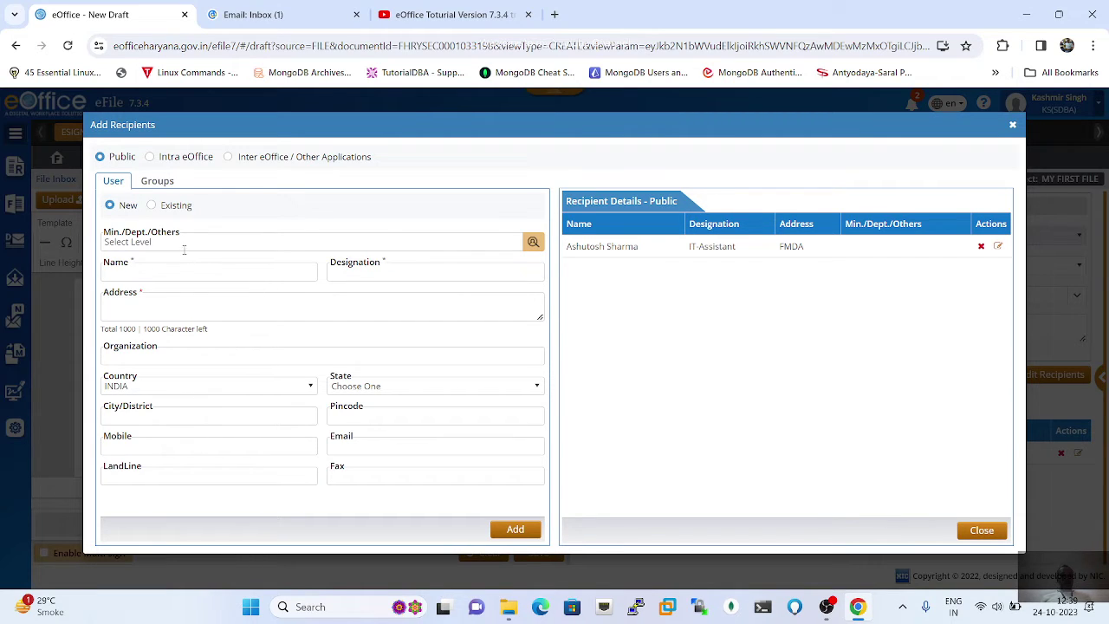
Step: Browse Intra eOffice users, then switch to Inter eOffice / Other Applications contacts
left_click(150, 158)
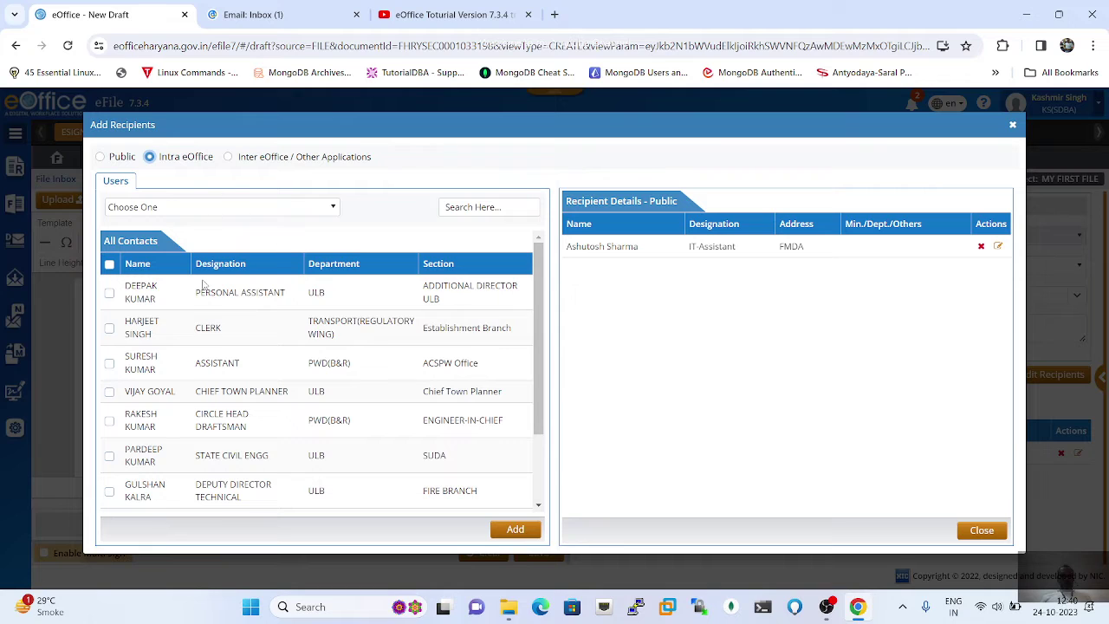
scroll(173, 373, "down", 2)
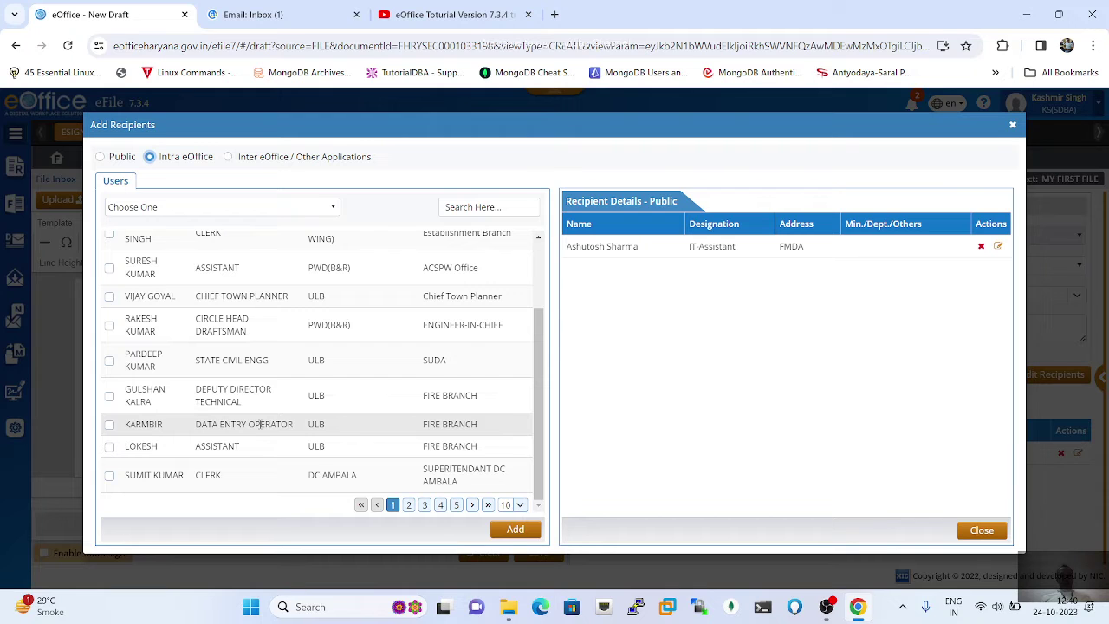
scroll(260, 424, "up", 1)
scroll(258, 364, "down", 1)
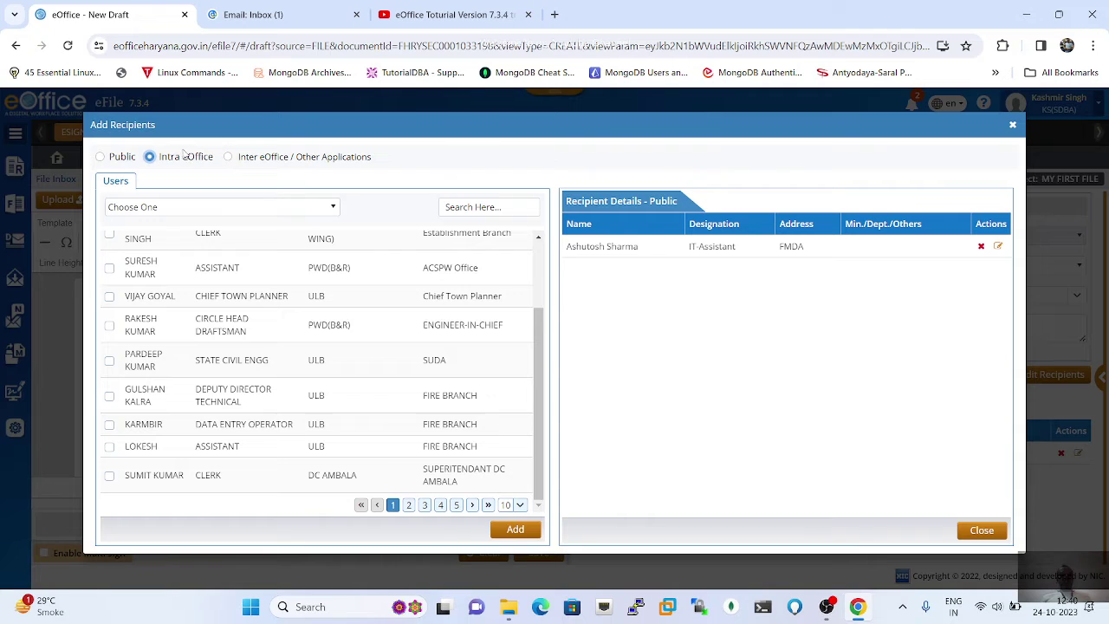
left_click(228, 156)
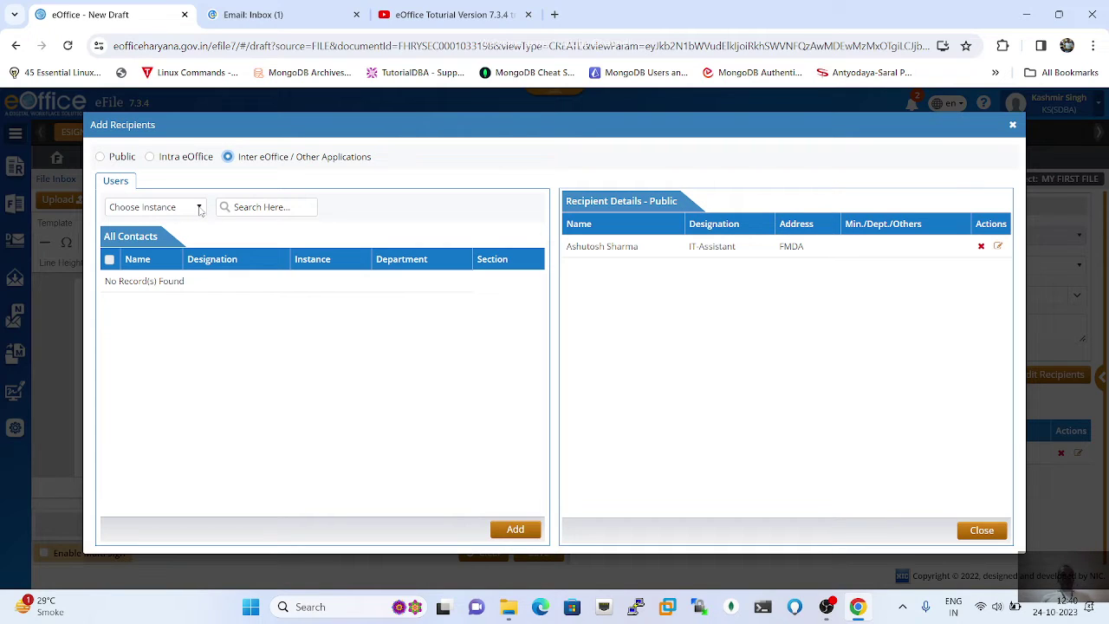
Step: Search GMDA instance contacts for a person's name, then return to the Public recipient form
left_click(199, 208)
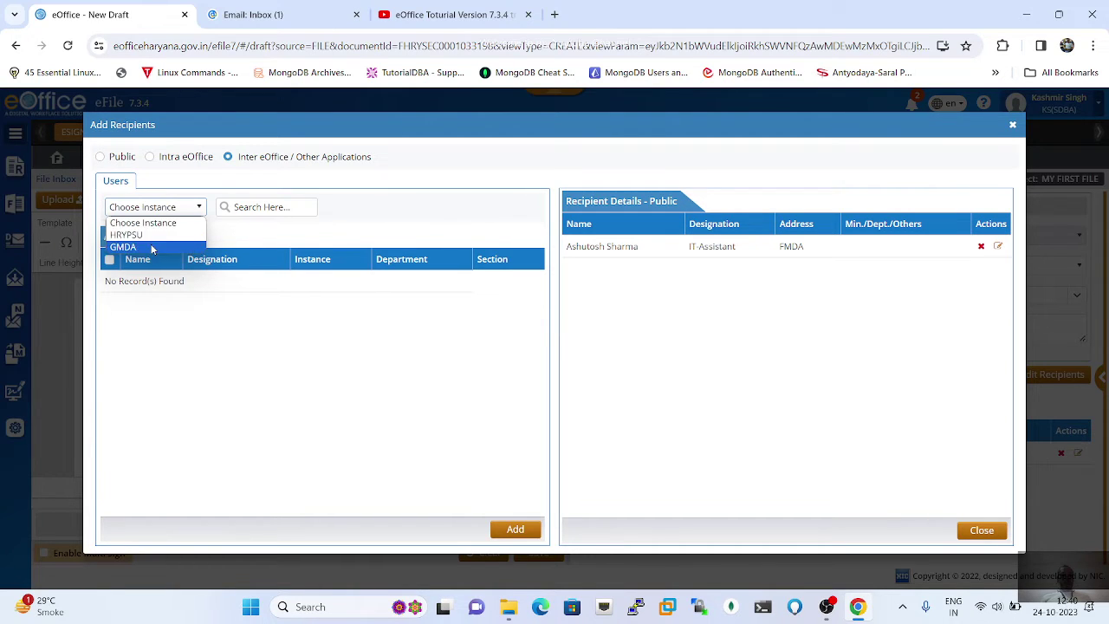
left_click(151, 247)
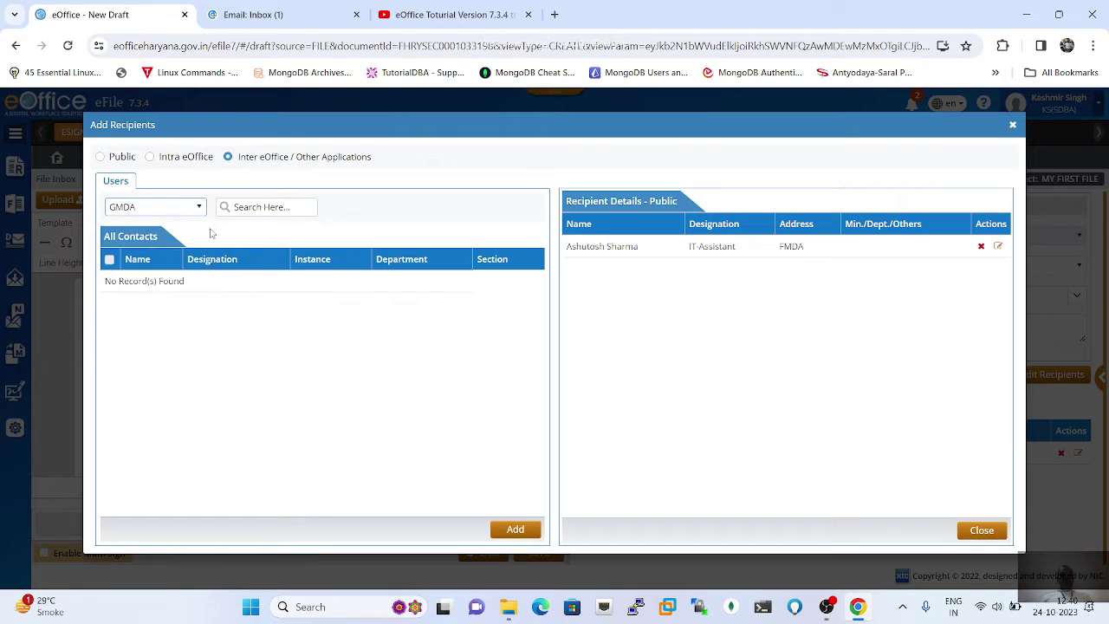
left_click(276, 206)
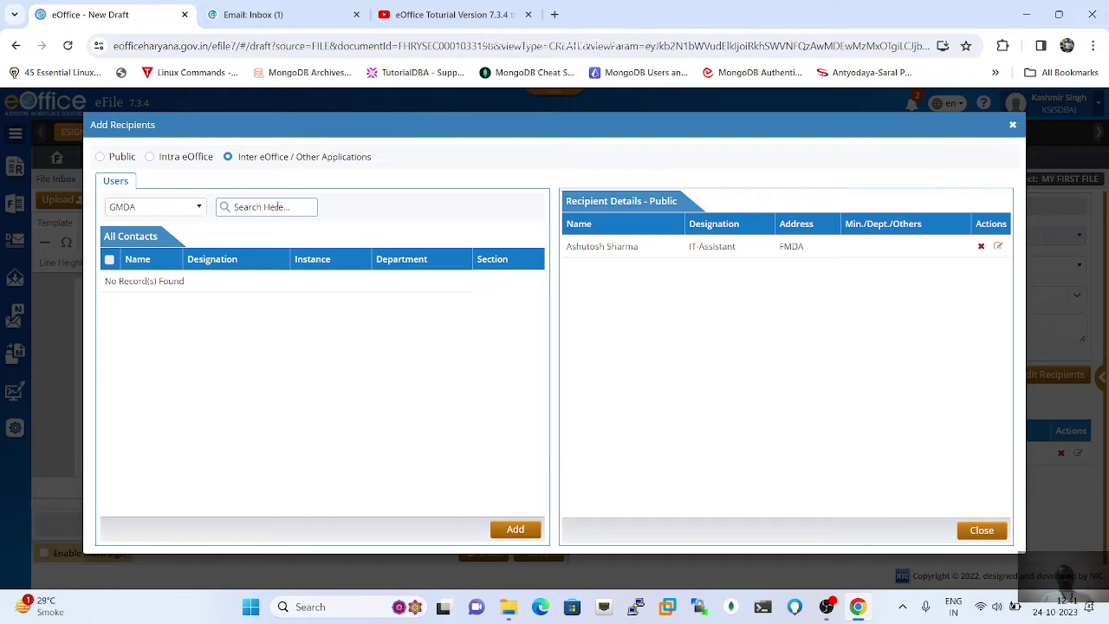
type("manjit")
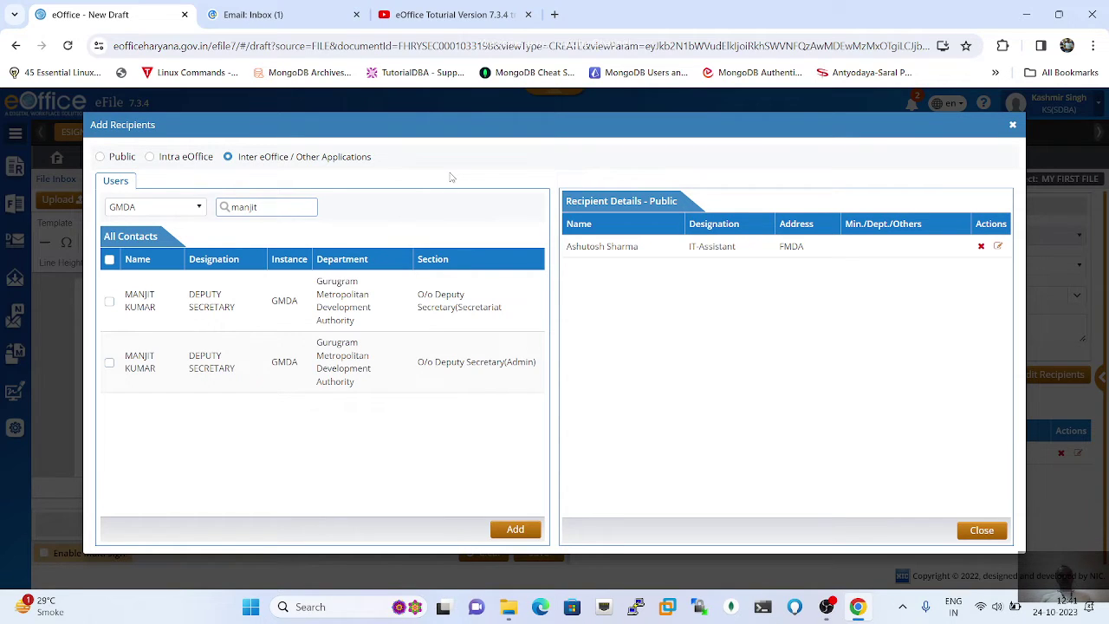
left_click(100, 156)
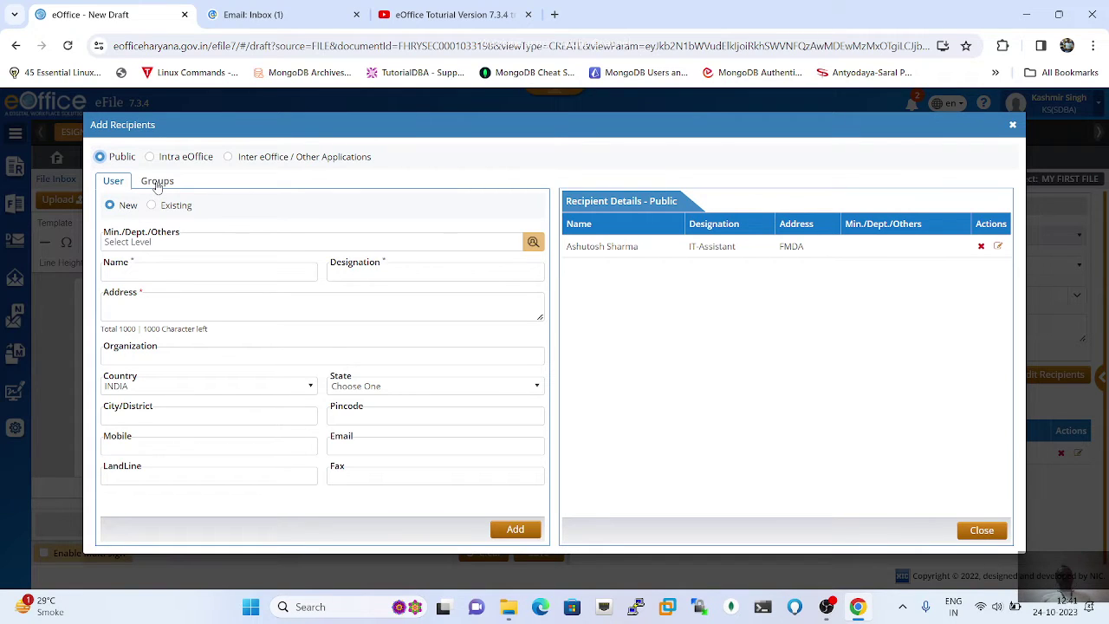
left_click(158, 186)
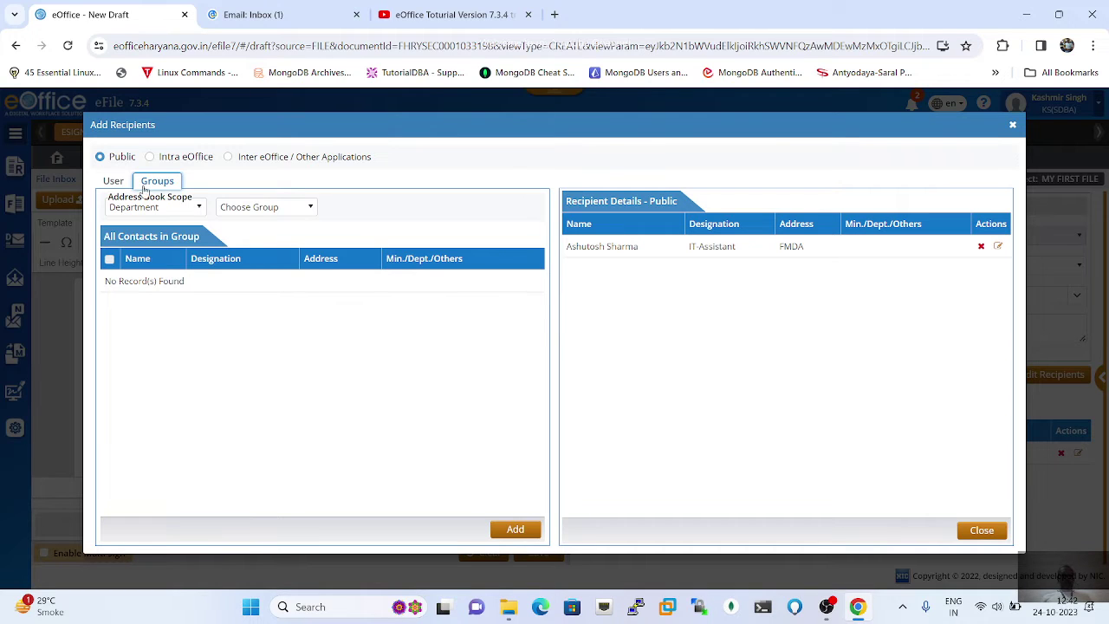
left_click(114, 182)
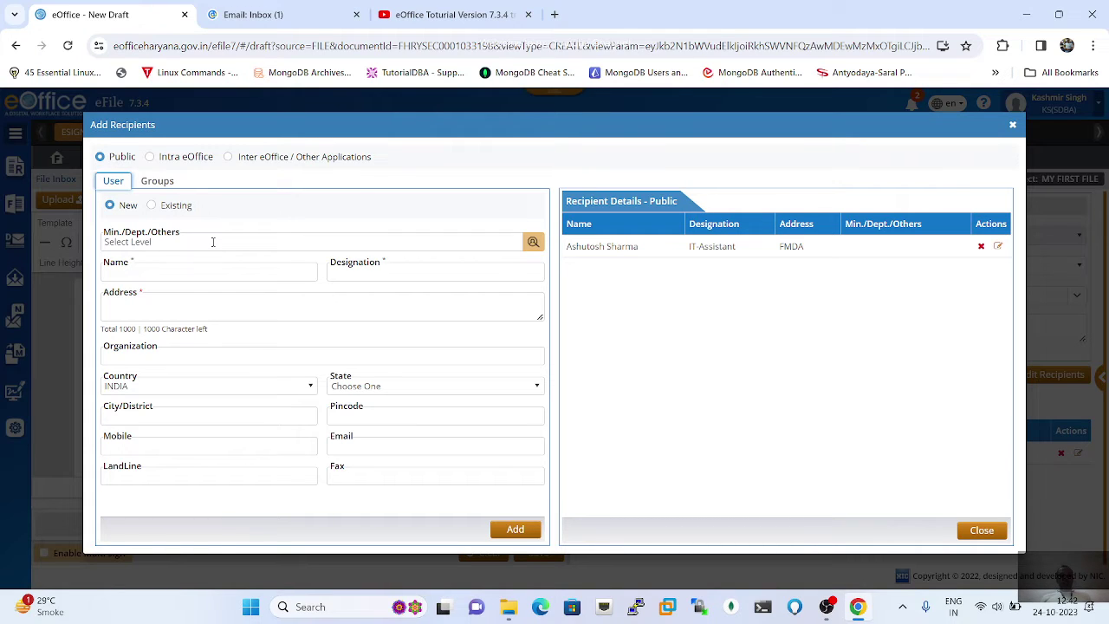
Step: Browse the Min./Dept./Others lookup and close it without choosing a department
left_click(532, 243)
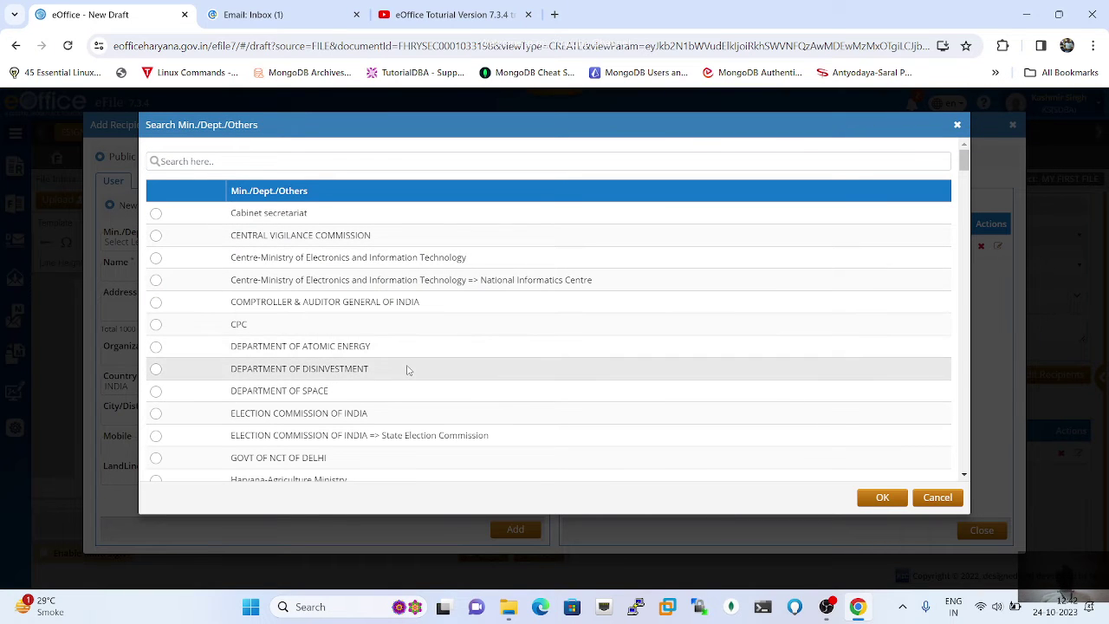
scroll(408, 371, "down", 1)
scroll(408, 371, "down", 5)
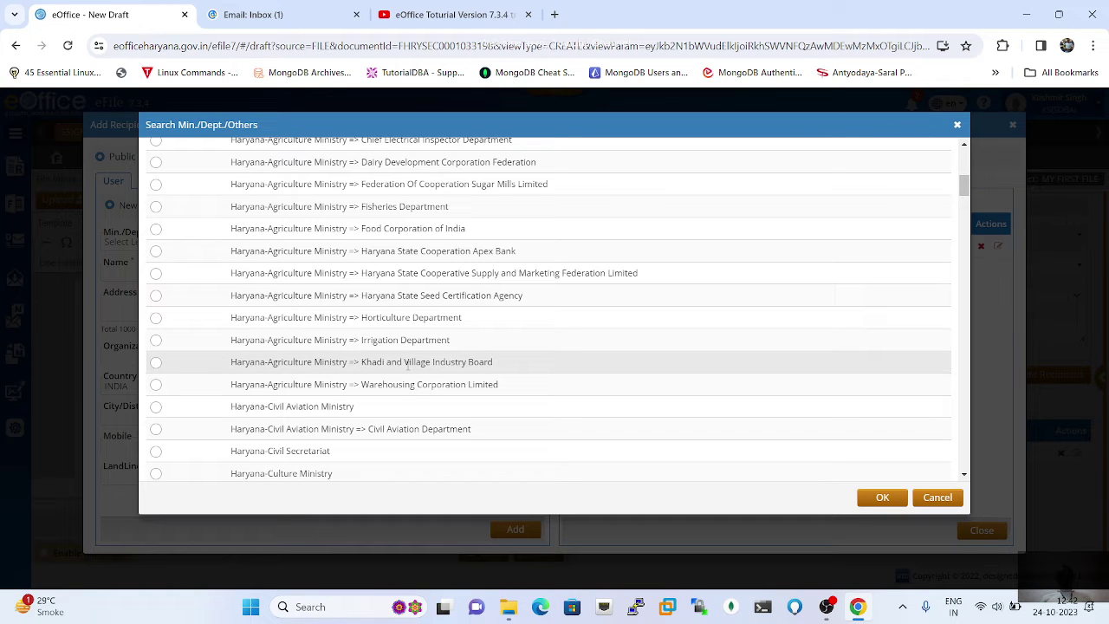
scroll(408, 366, "down", 5)
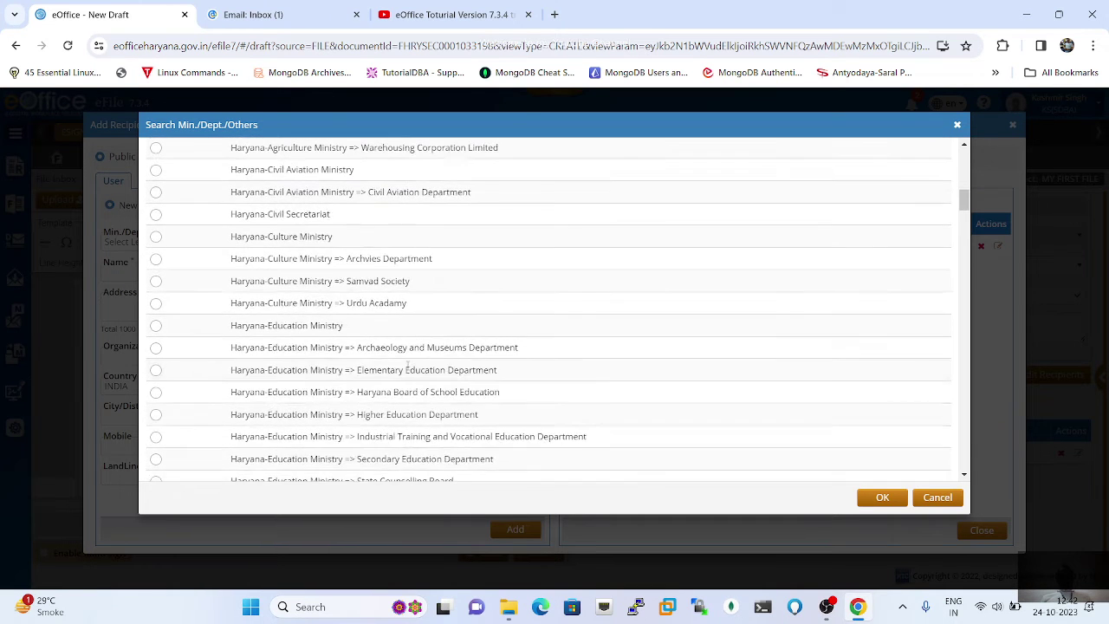
scroll(408, 366, "up", 10)
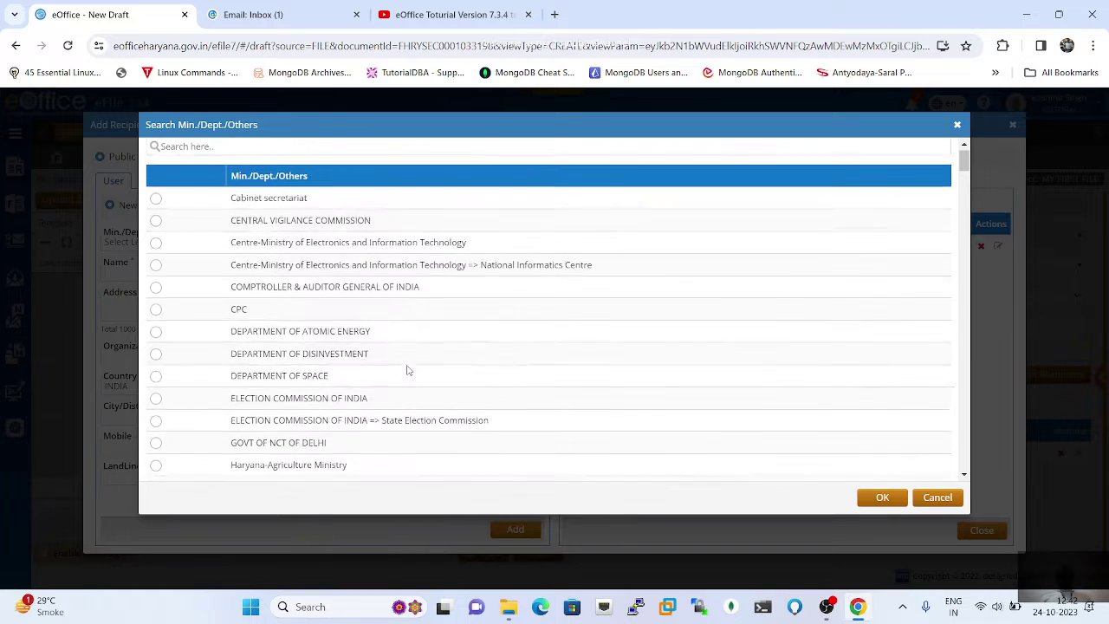
scroll(408, 369, "down", 1)
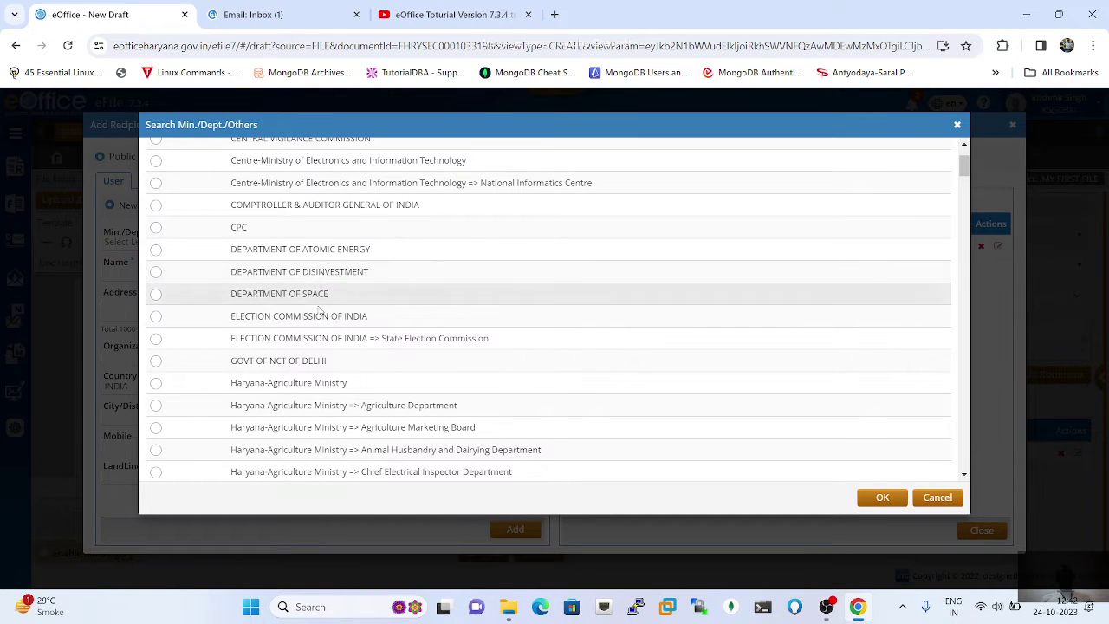
left_click(939, 500)
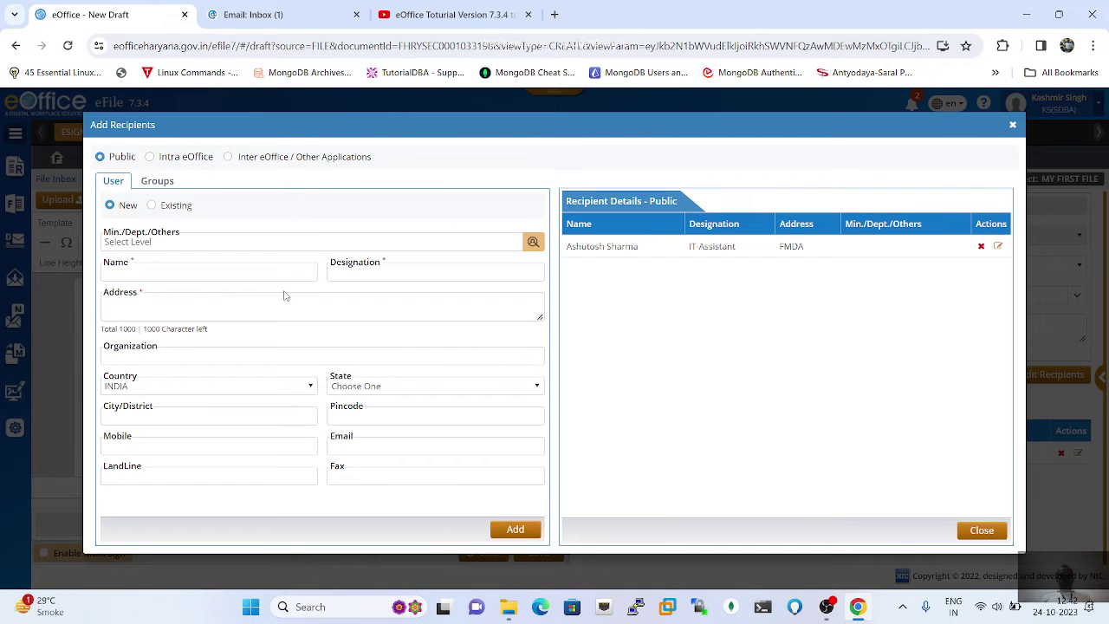
Step: Enter the new recipient's name, designation DS and postal address
left_click(232, 272)
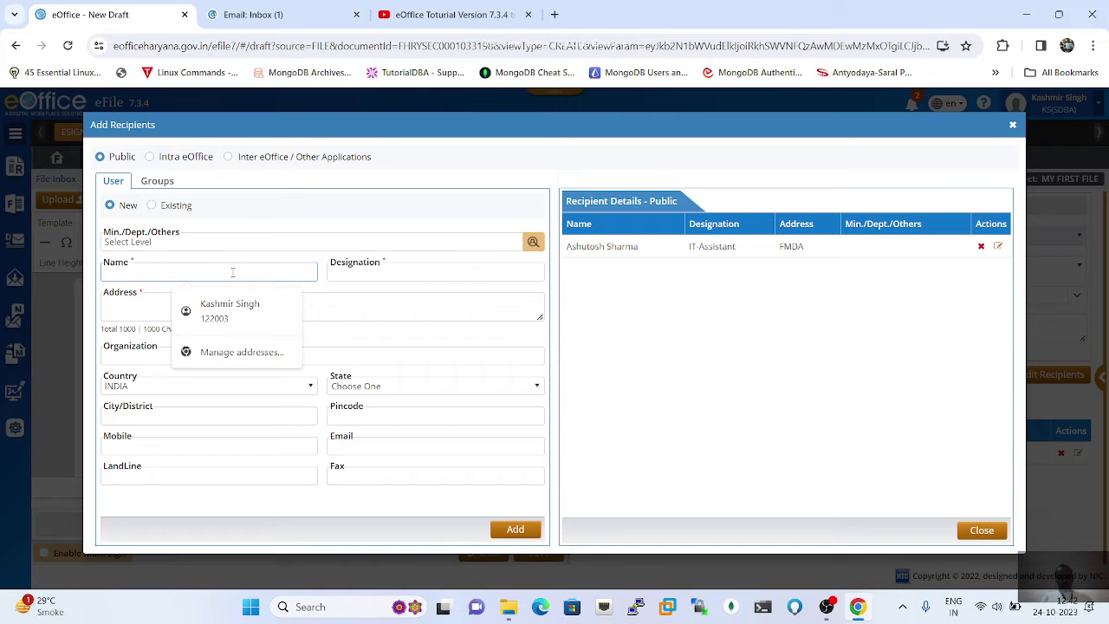
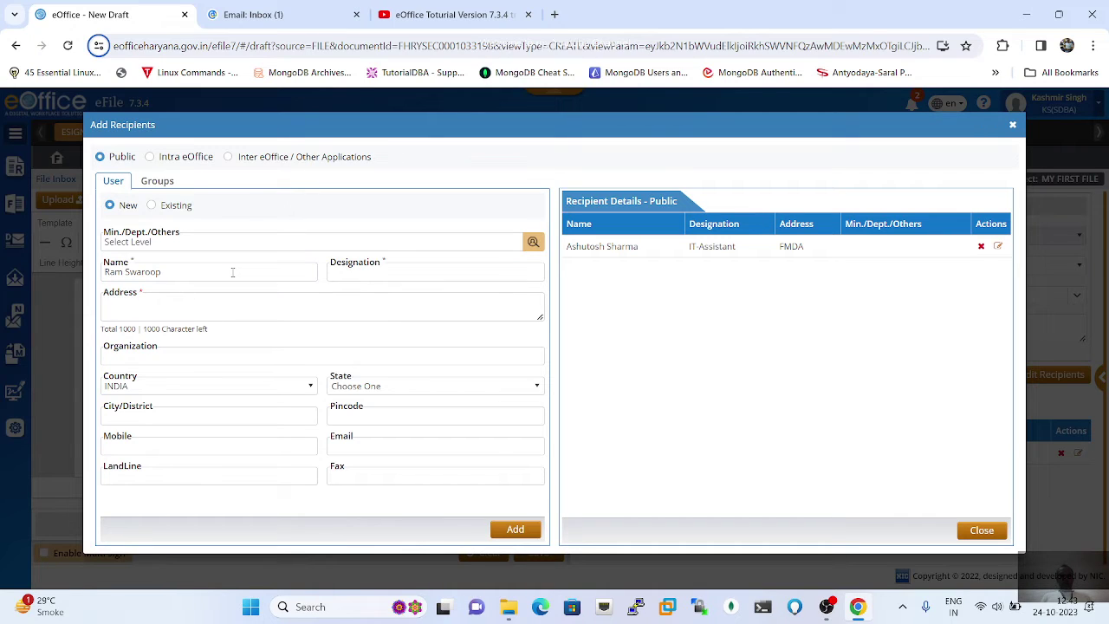
left_click(384, 270)
type("DS")
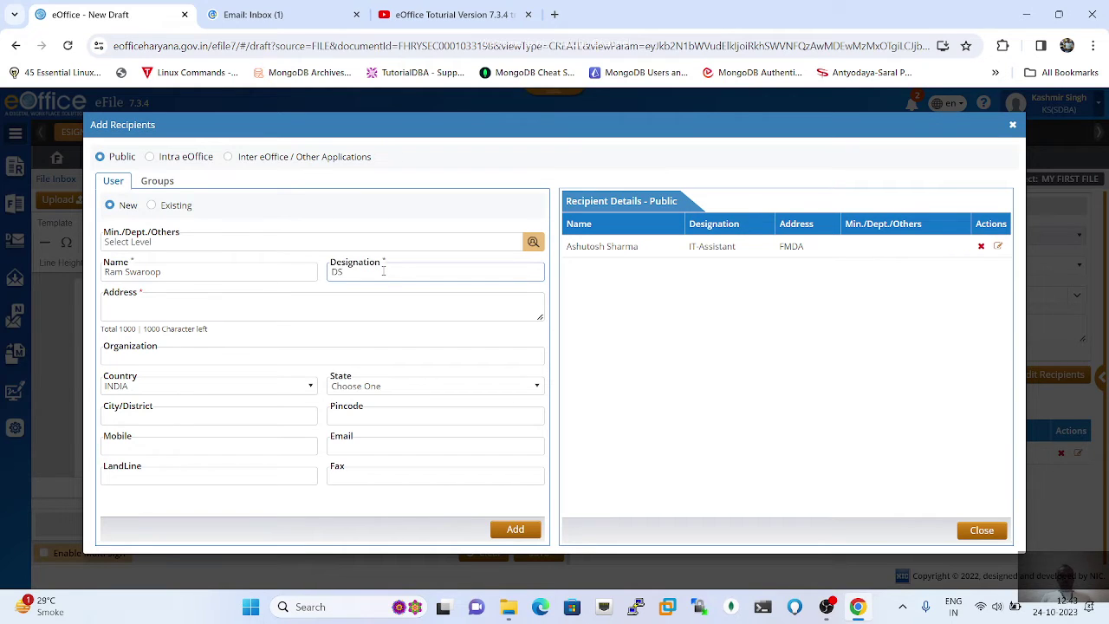
left_click(220, 305)
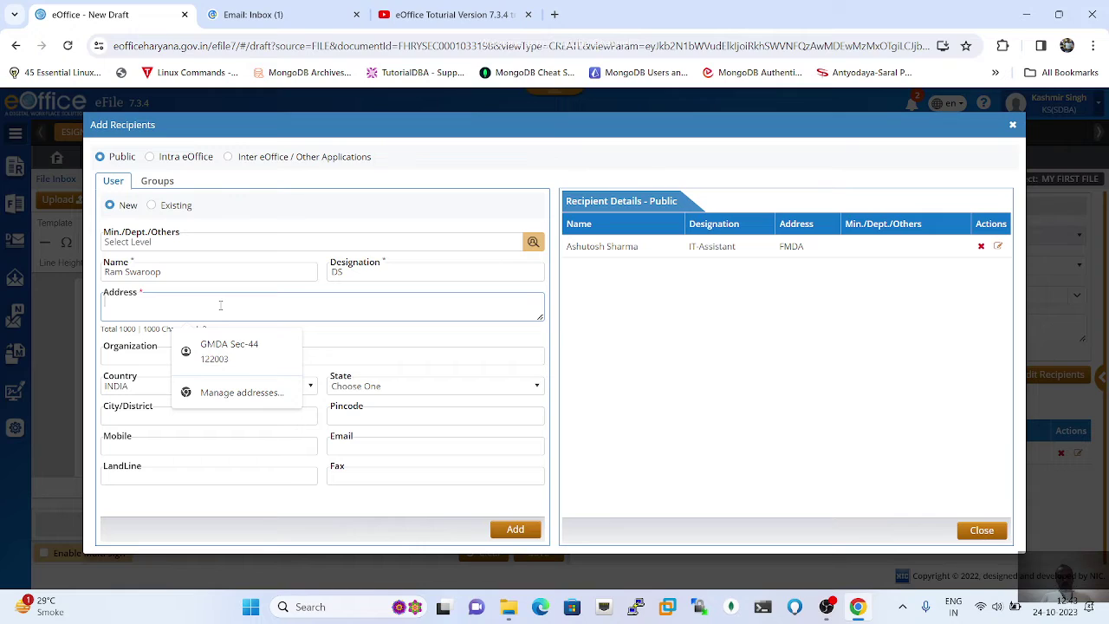
key("BackSpace")
key("BackSpace")
key("BackSpace")
key("BackSpace")
key("BackSpace")
key("BackSpace")
key("BackSpace")
key("BackSpace")
key("BackSpace")
key("BackSpace")
key("BackSpace")
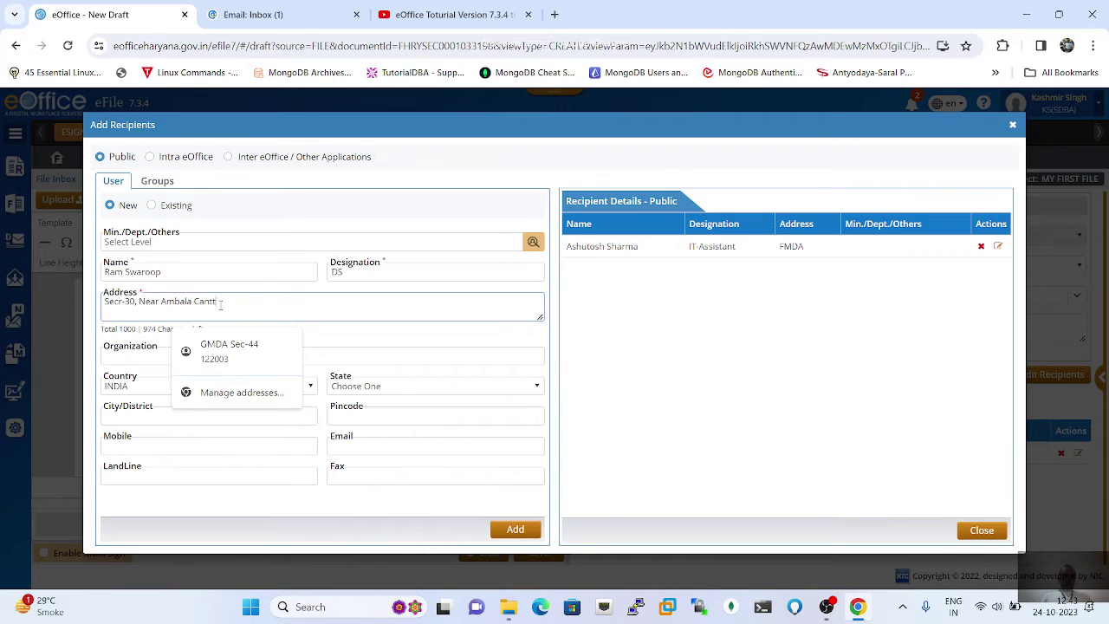
left_click(381, 350)
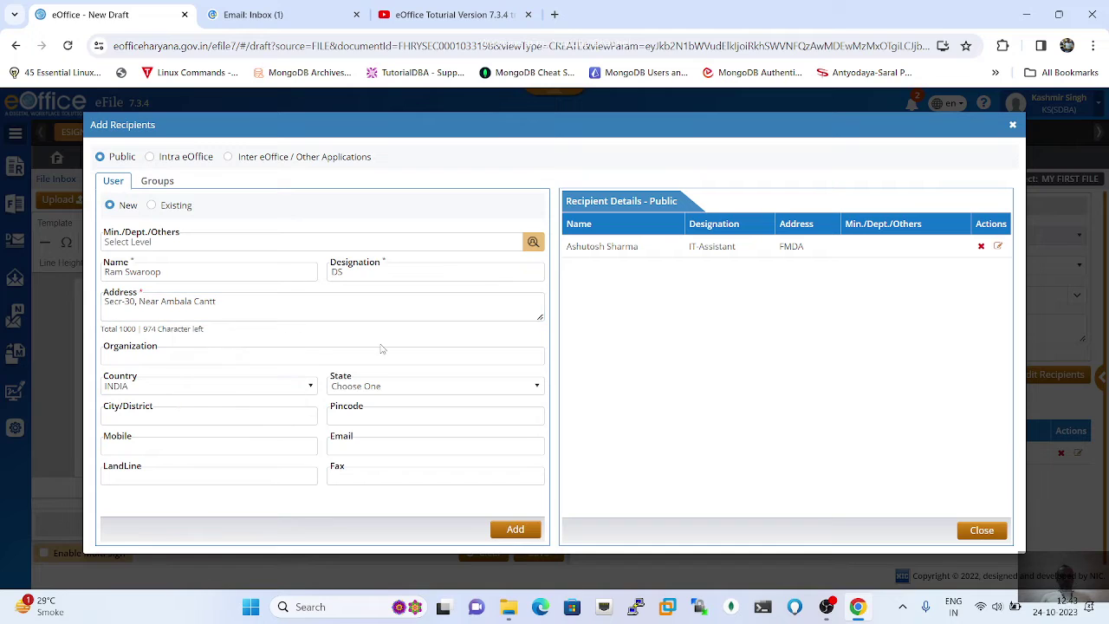
Step: Set the organization to DHBVN and the country to INDIA, fixing an accidental HAITI
left_click(192, 356)
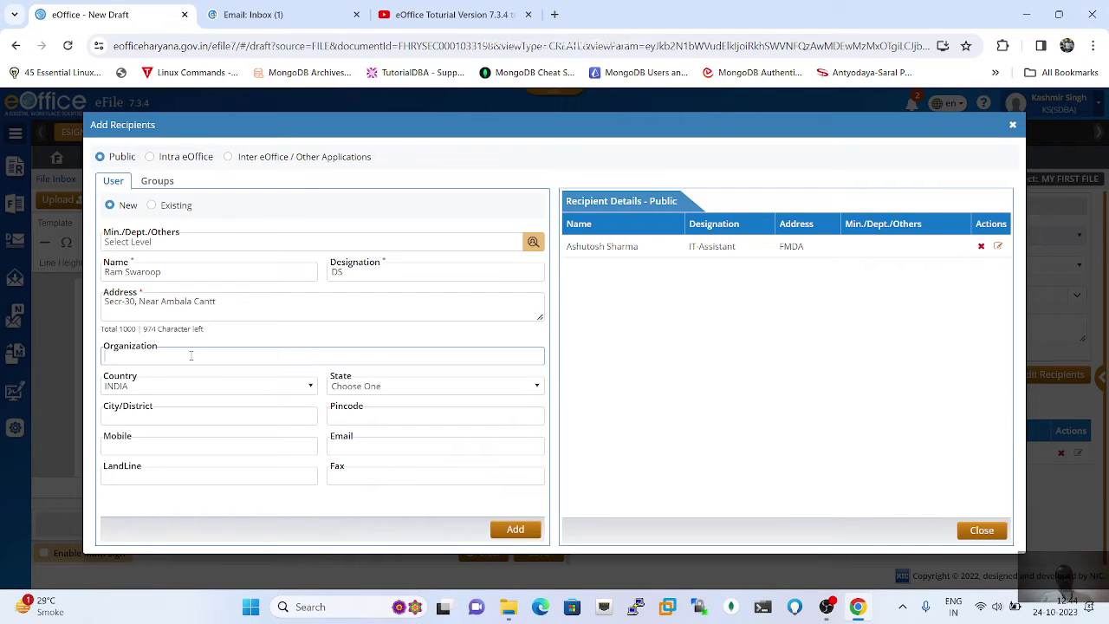
type("DHBV")
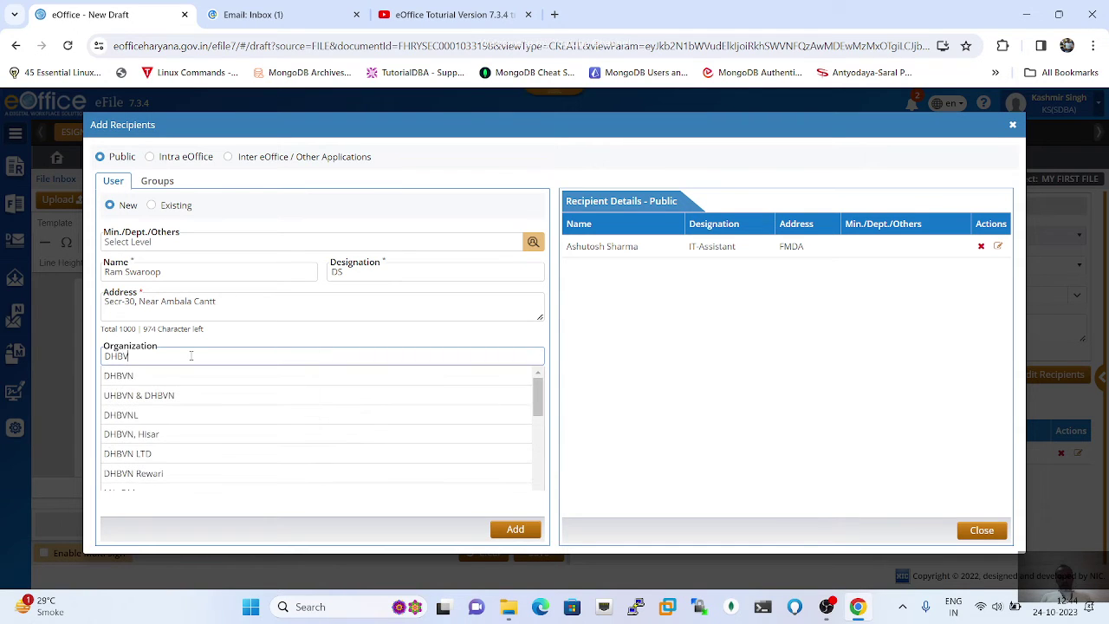
type("N")
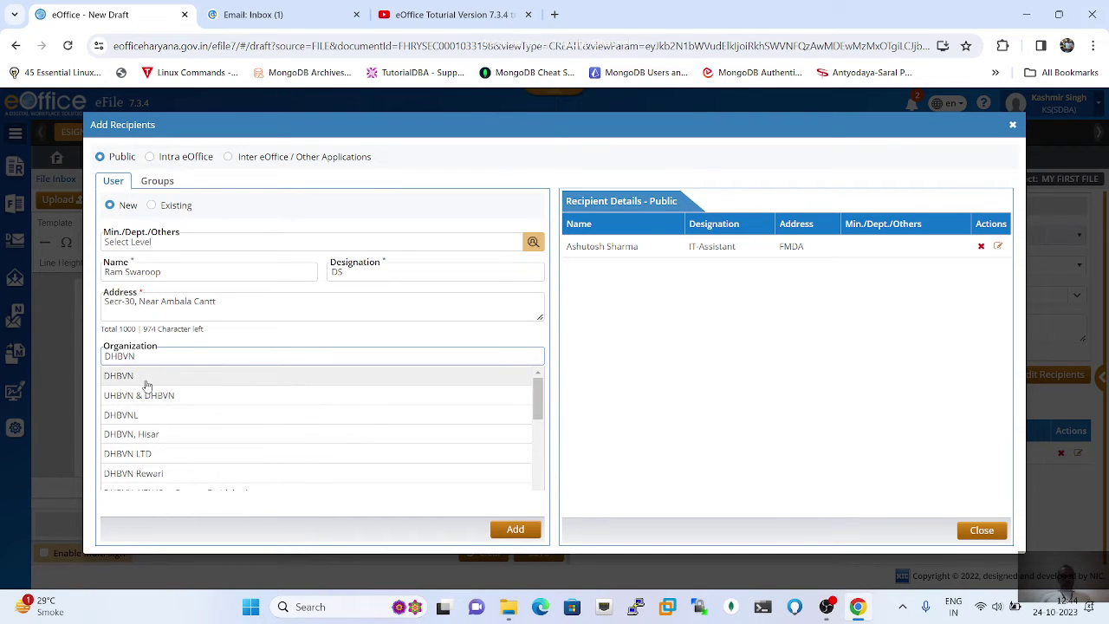
left_click(148, 379)
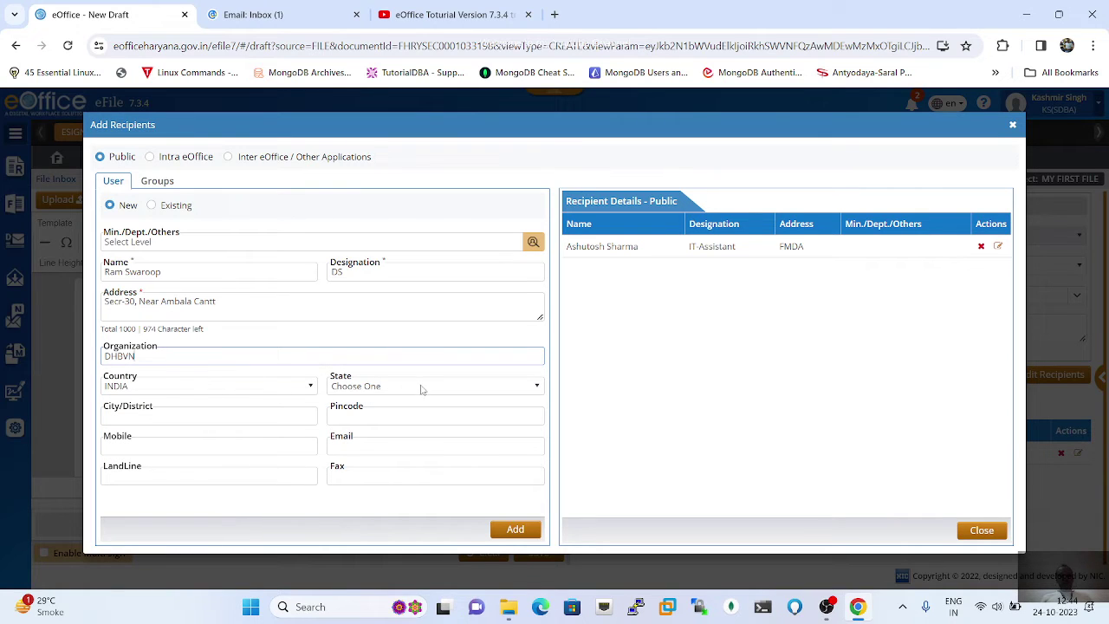
left_click(291, 392)
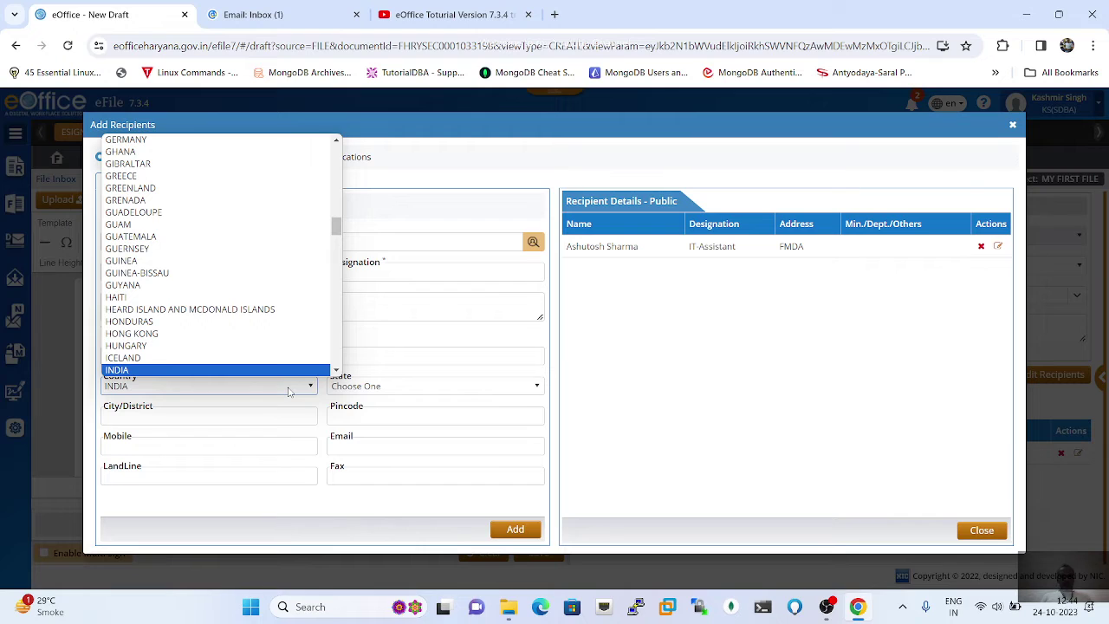
scroll(223, 374, "down", 1)
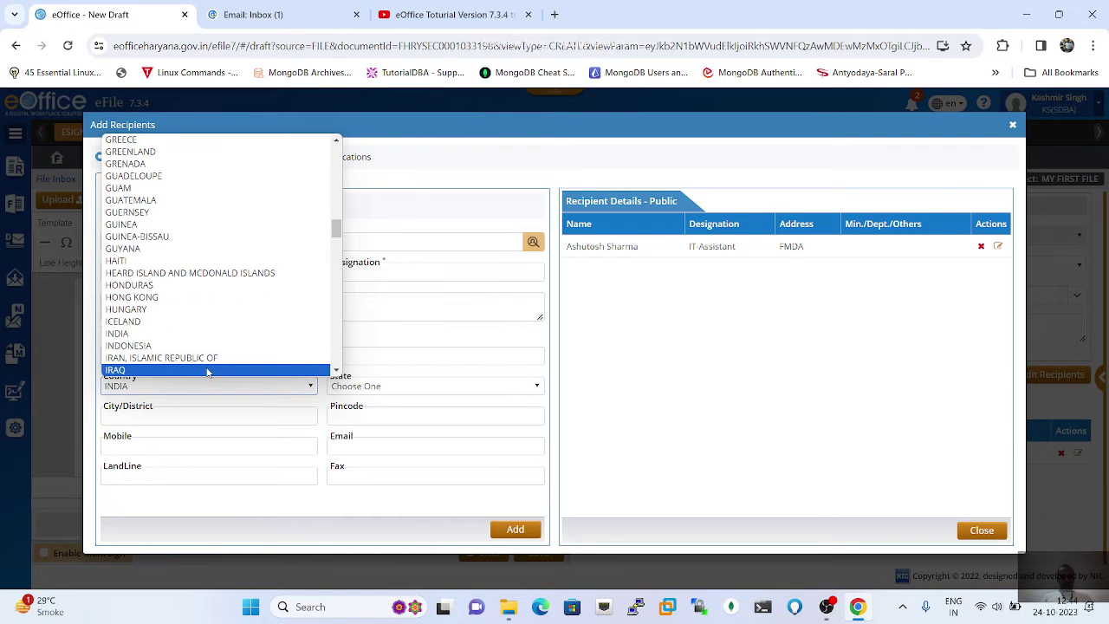
left_click(168, 336)
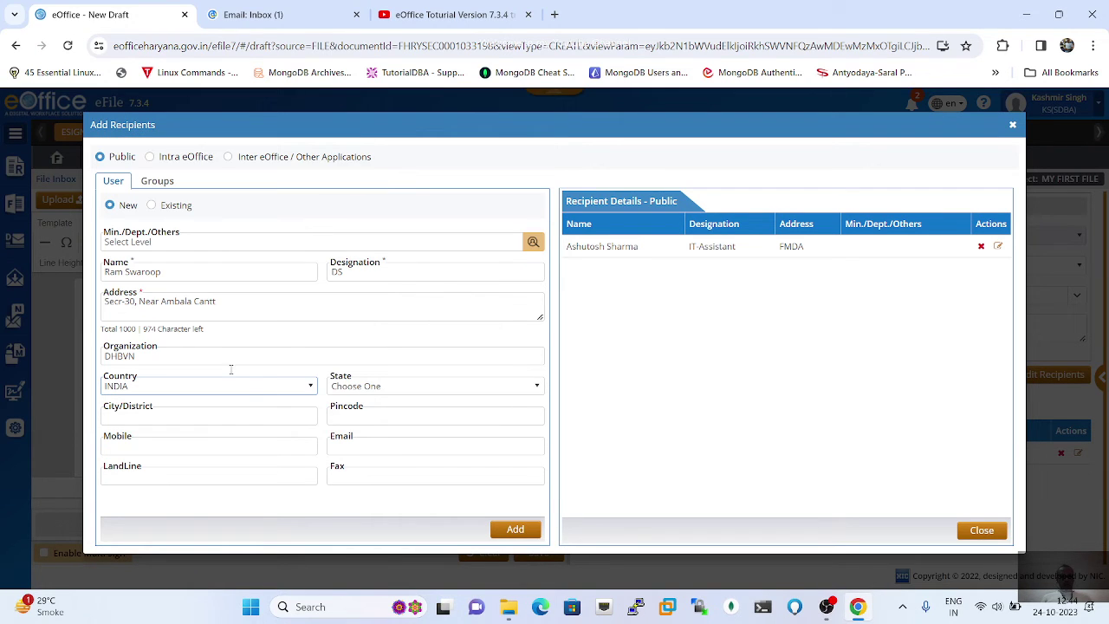
left_click(419, 389)
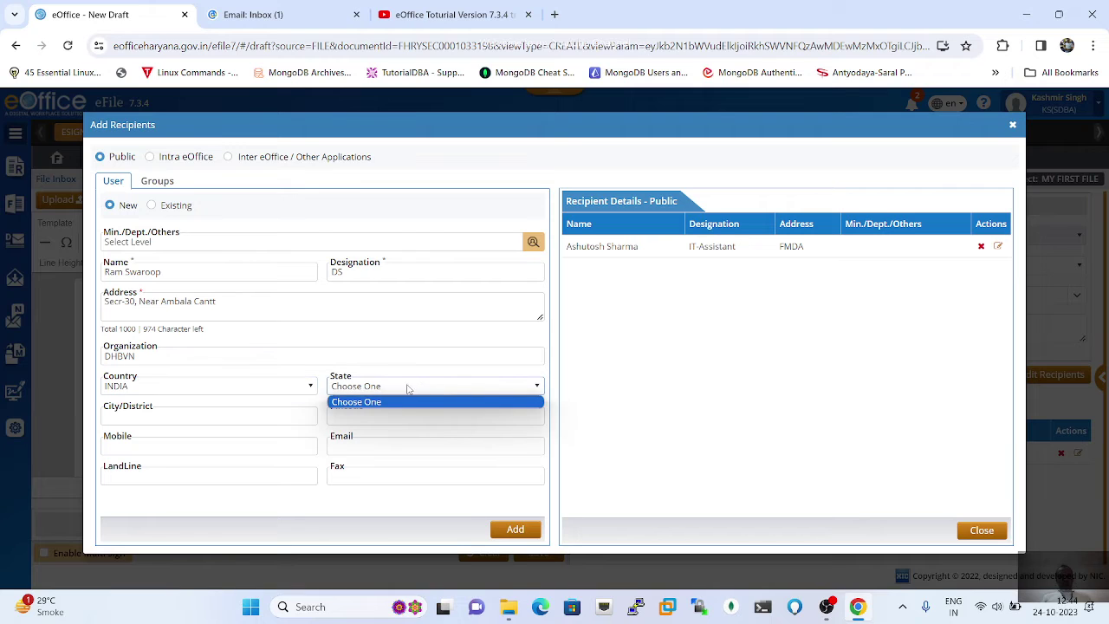
left_click(406, 389)
left_click(305, 389)
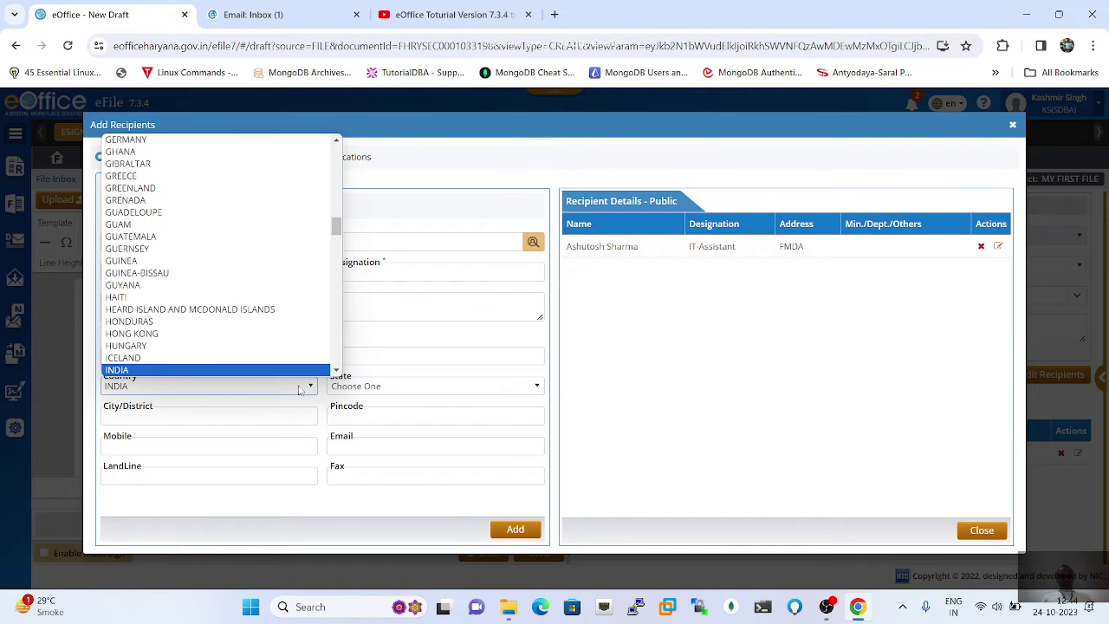
left_click(164, 297)
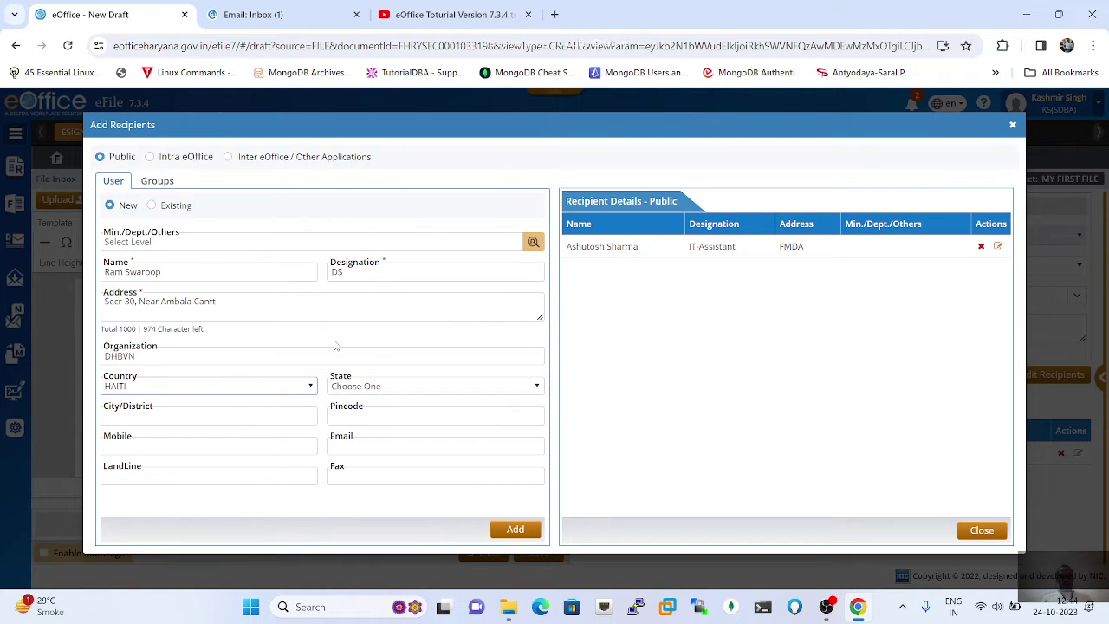
left_click(615, 377)
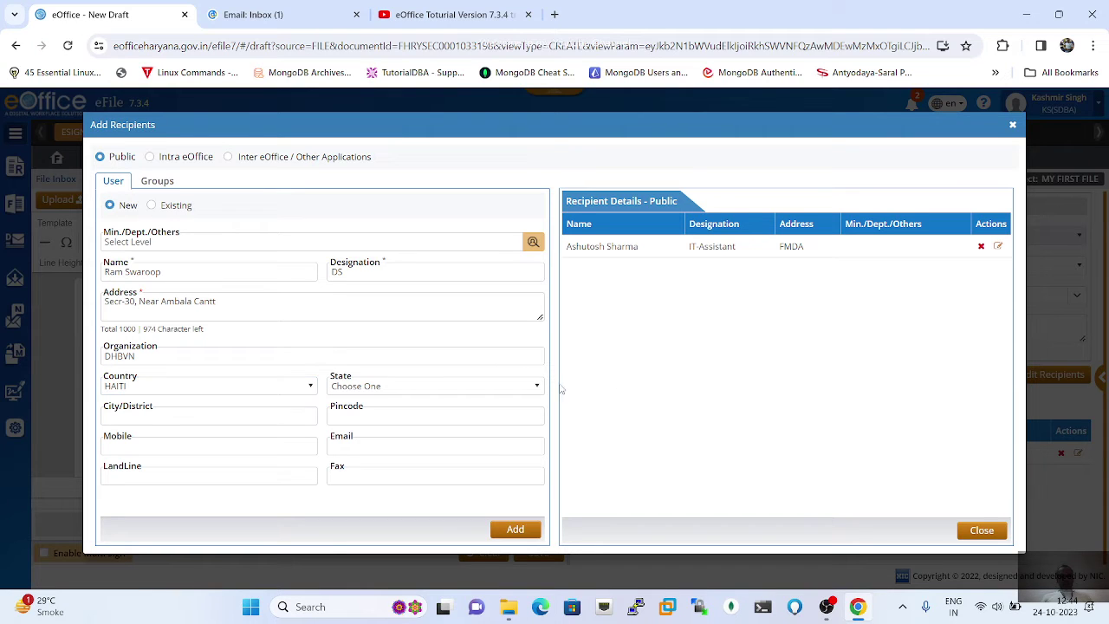
left_click(312, 387)
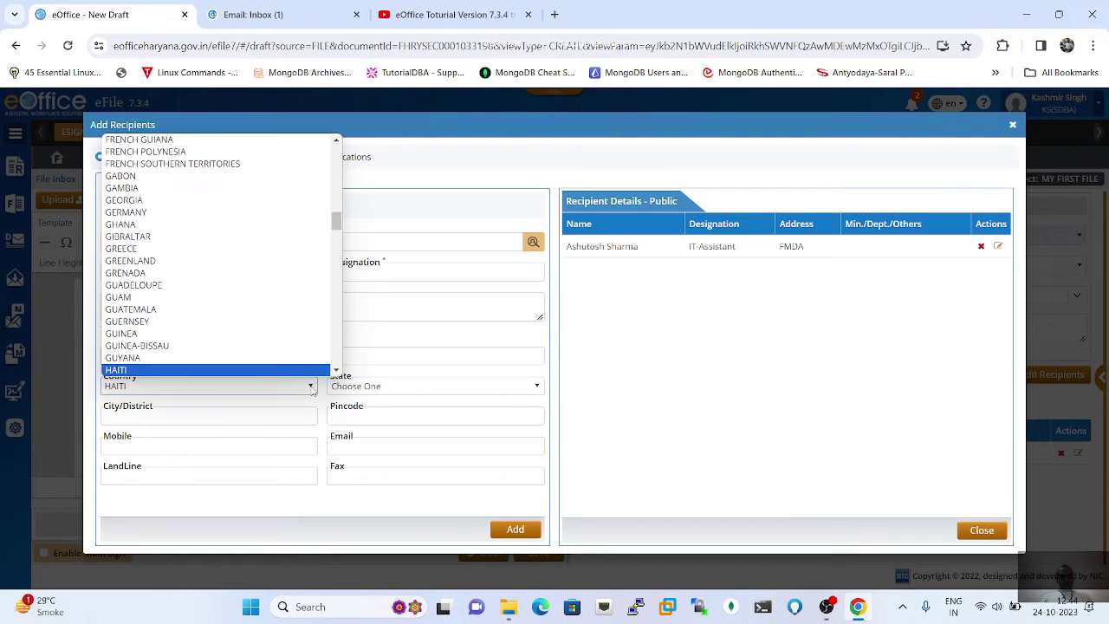
type("in")
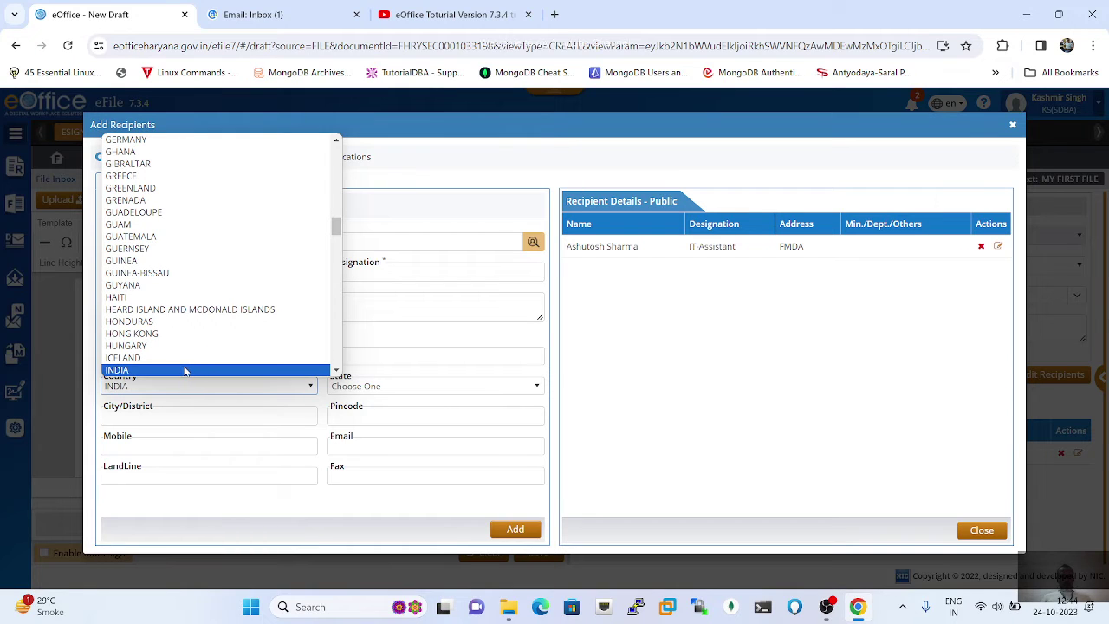
left_click(184, 371)
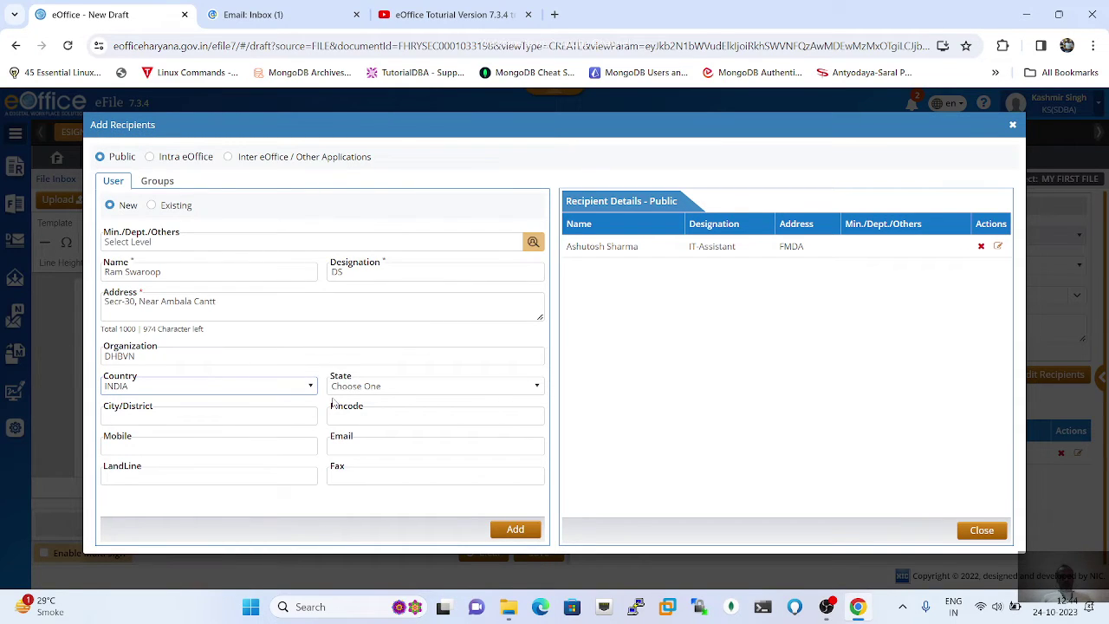
Step: Set state Haryana, city Ambala and pincode 133001
left_click(311, 414)
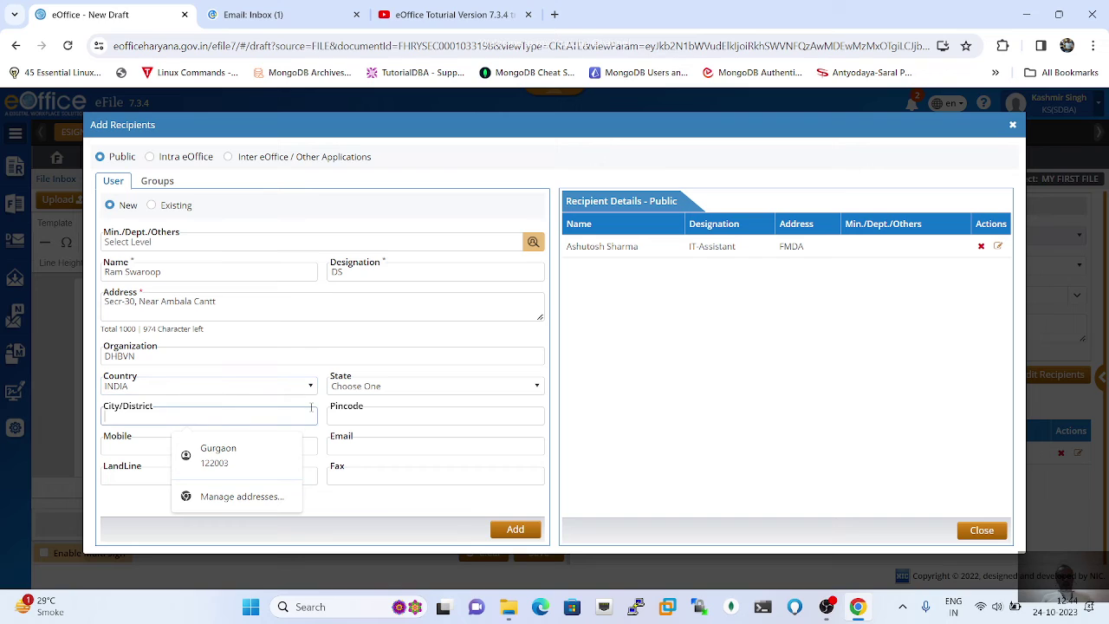
left_click(371, 411)
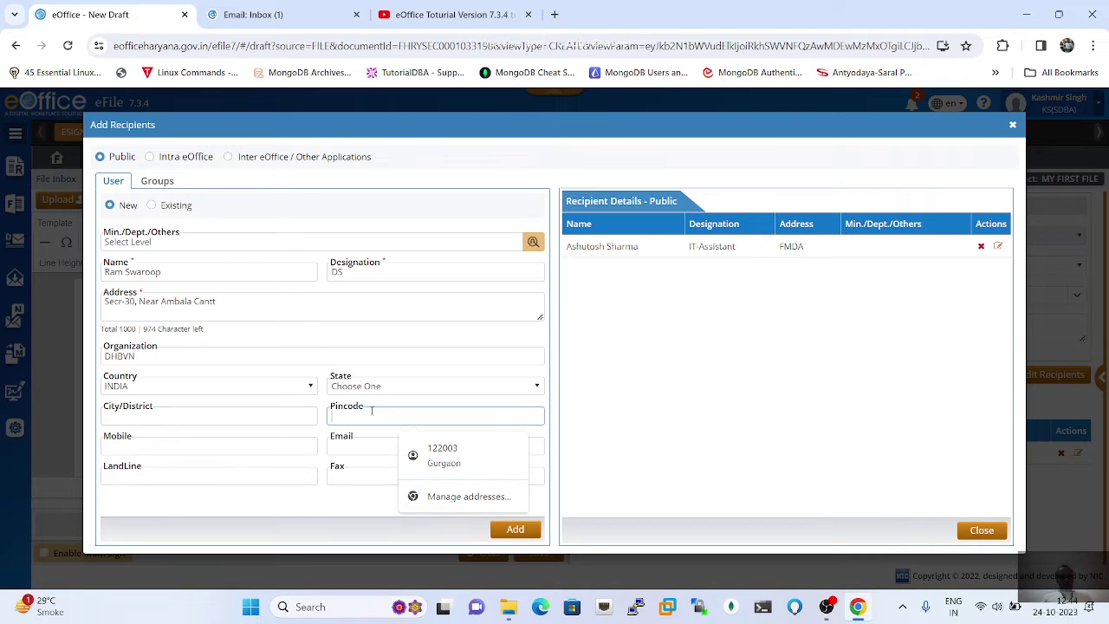
left_click(423, 390)
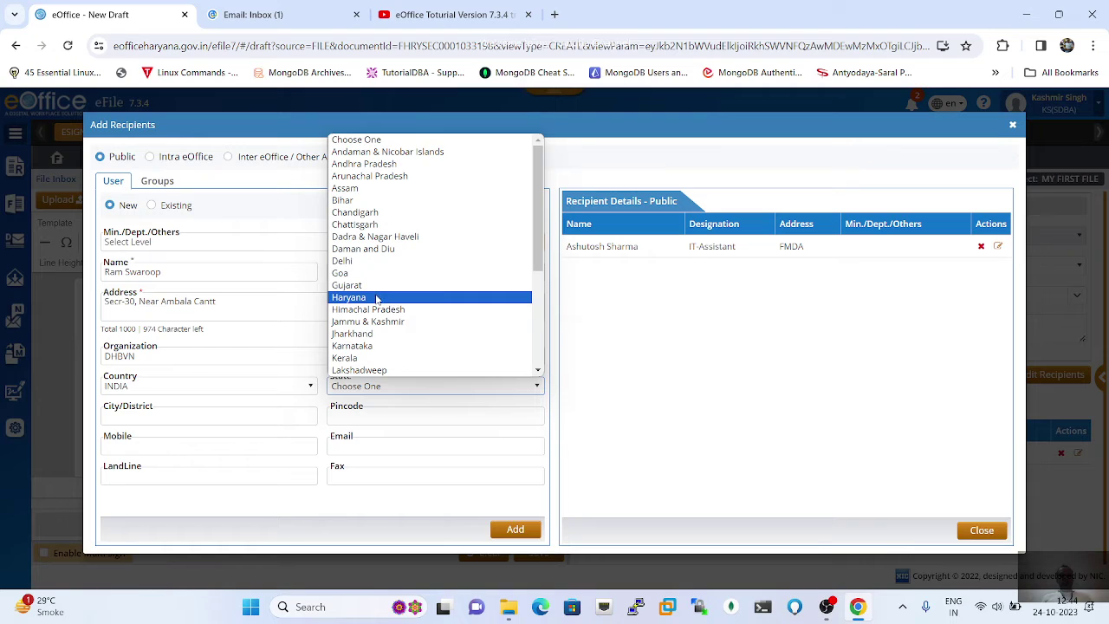
left_click(376, 296)
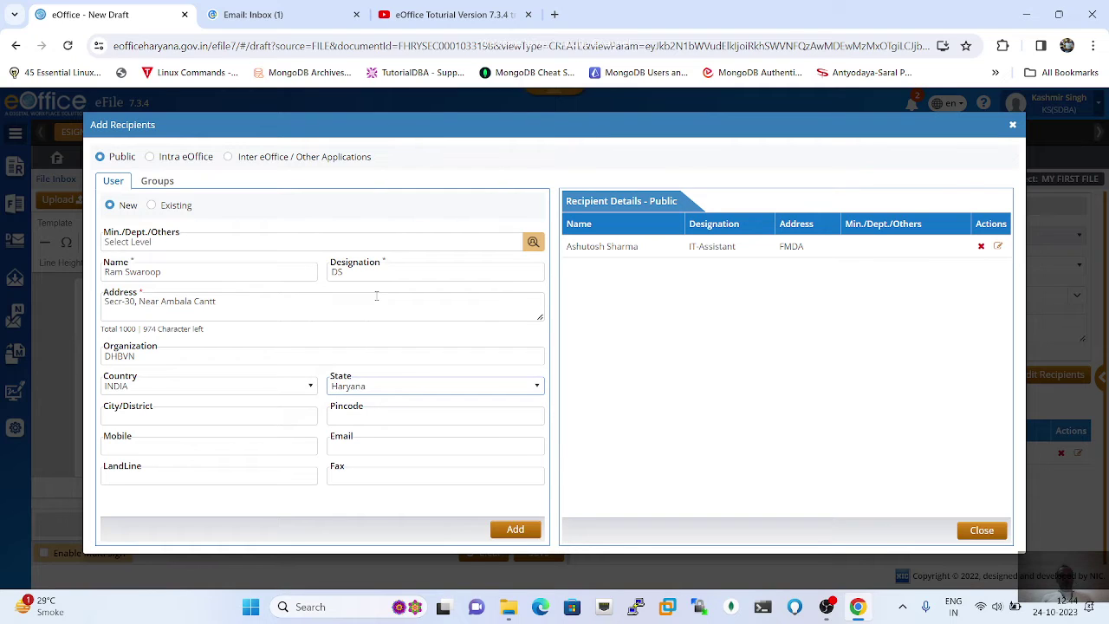
left_click(213, 417)
type("A")
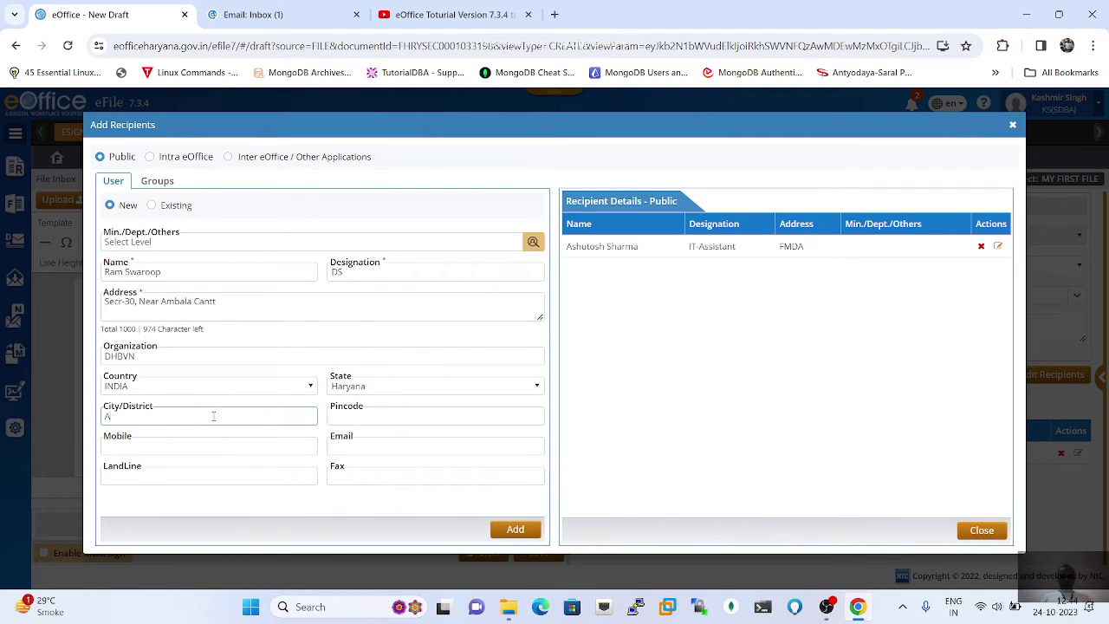
type("mbala")
left_click(355, 415)
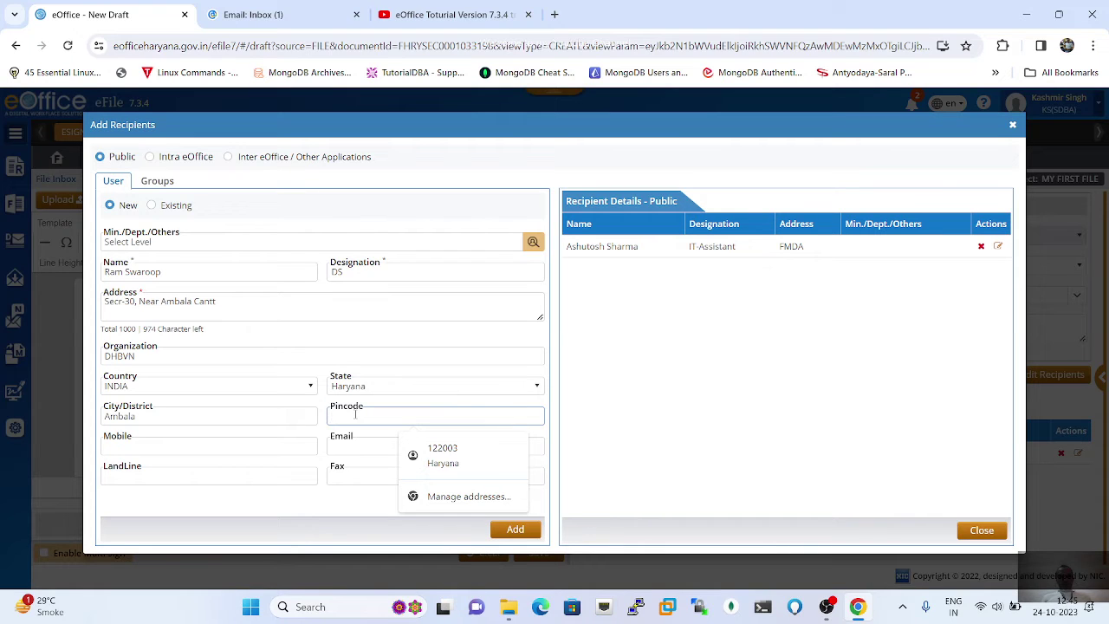
type("133001")
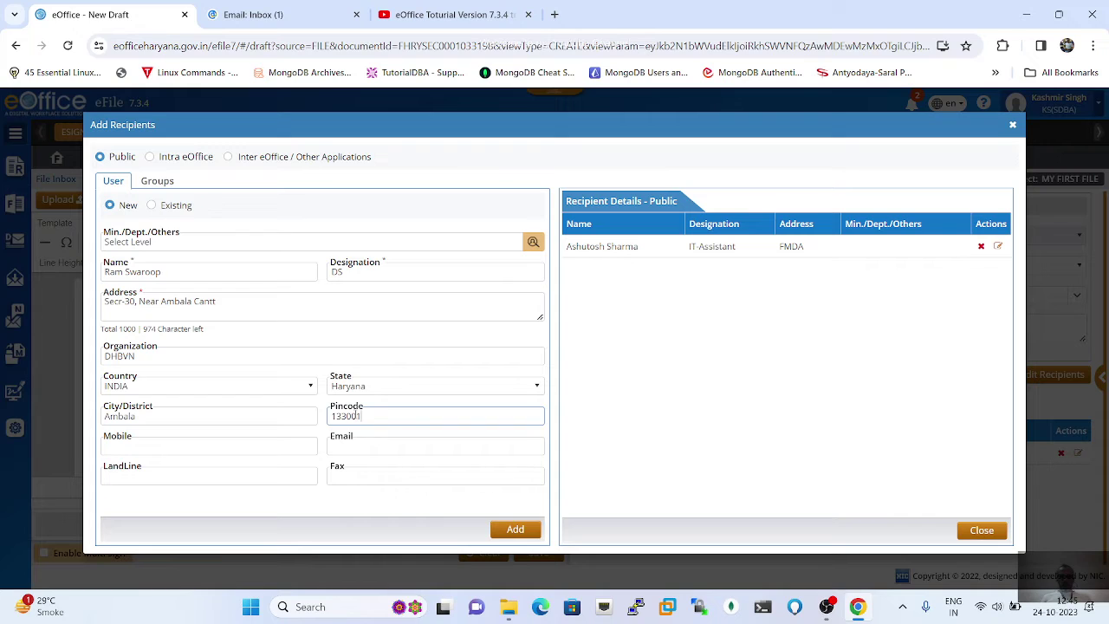
Step: Enter the recipient's mobile number and e-mail address, then add the DS recipient to the list
left_click(569, 414)
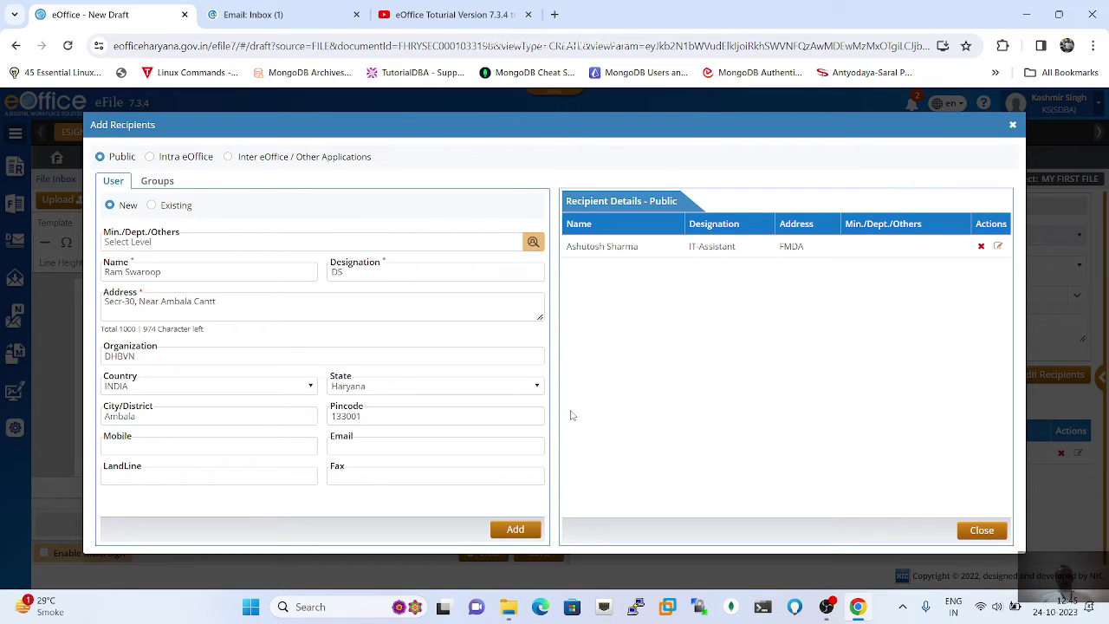
left_click(222, 446)
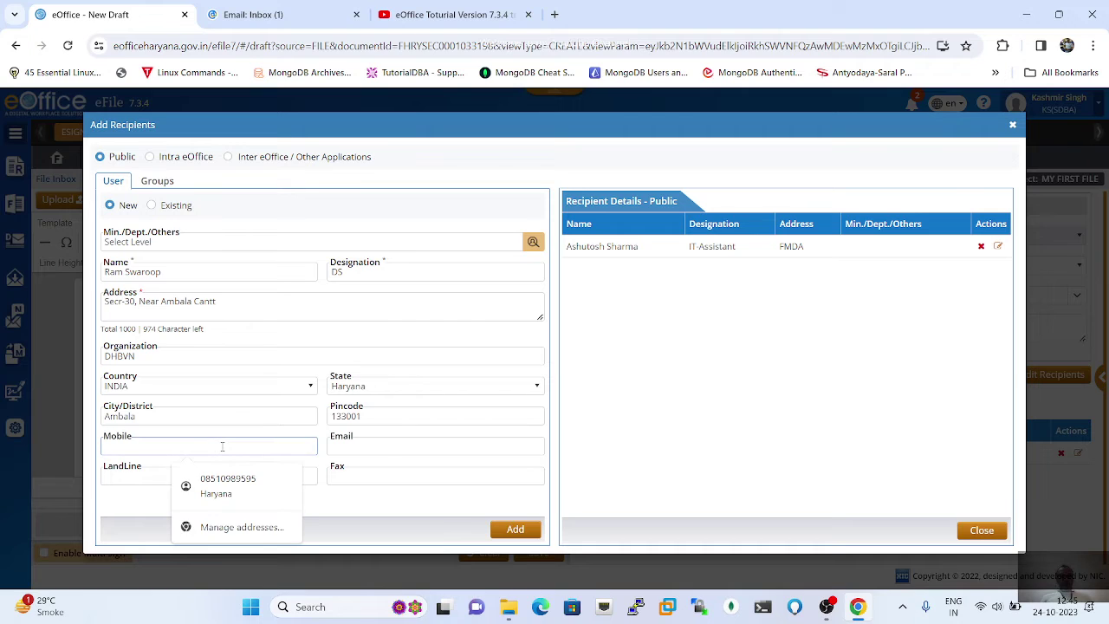
left_click(374, 501)
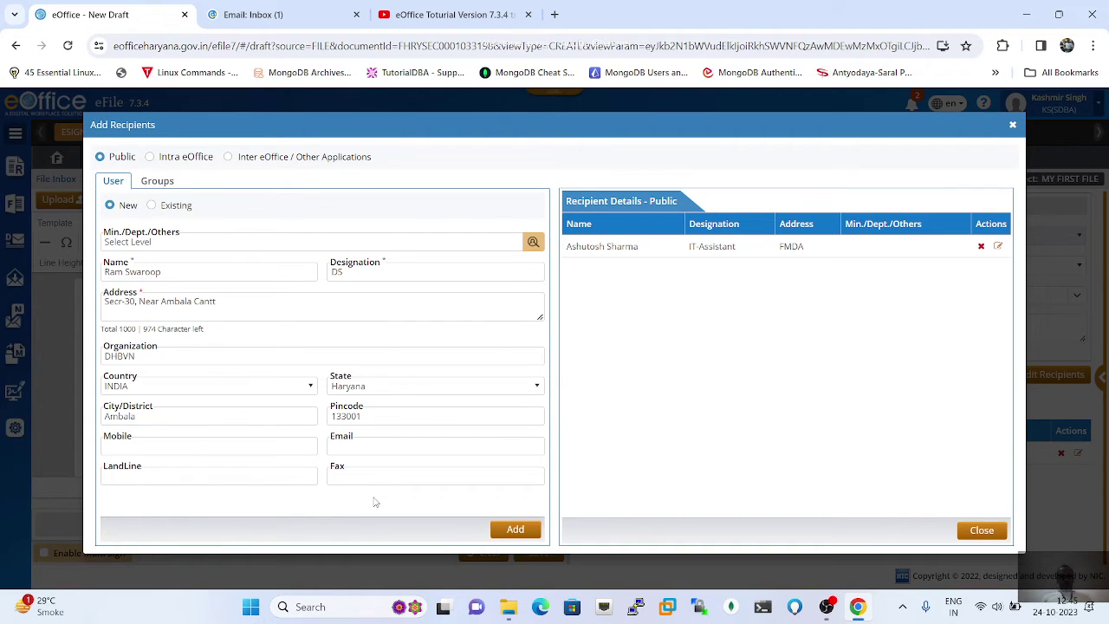
left_click(219, 449)
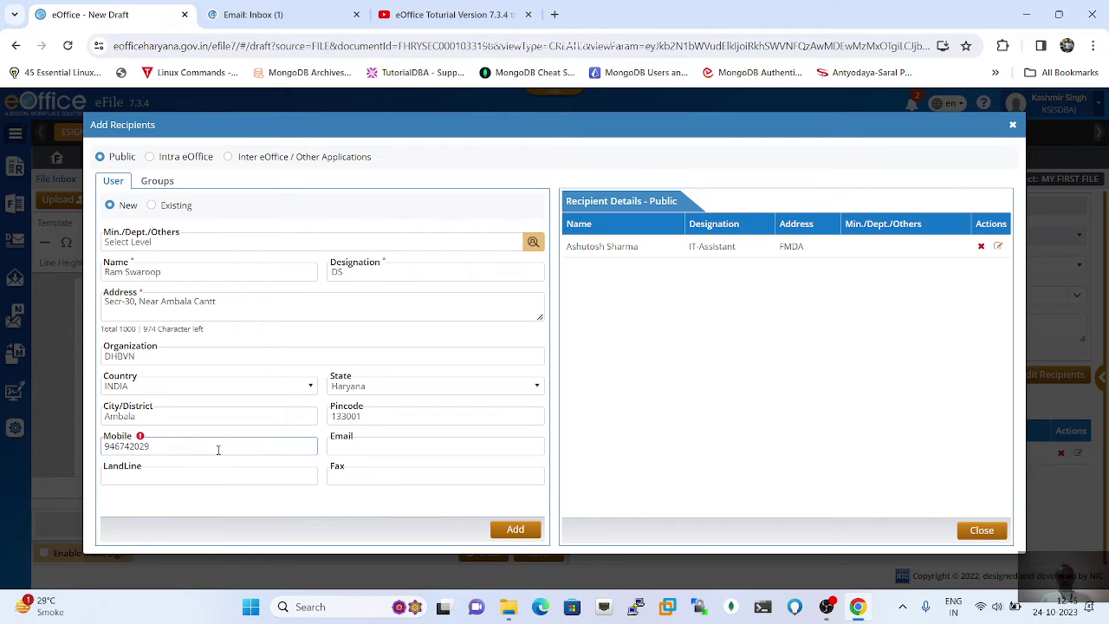
left_click(352, 446)
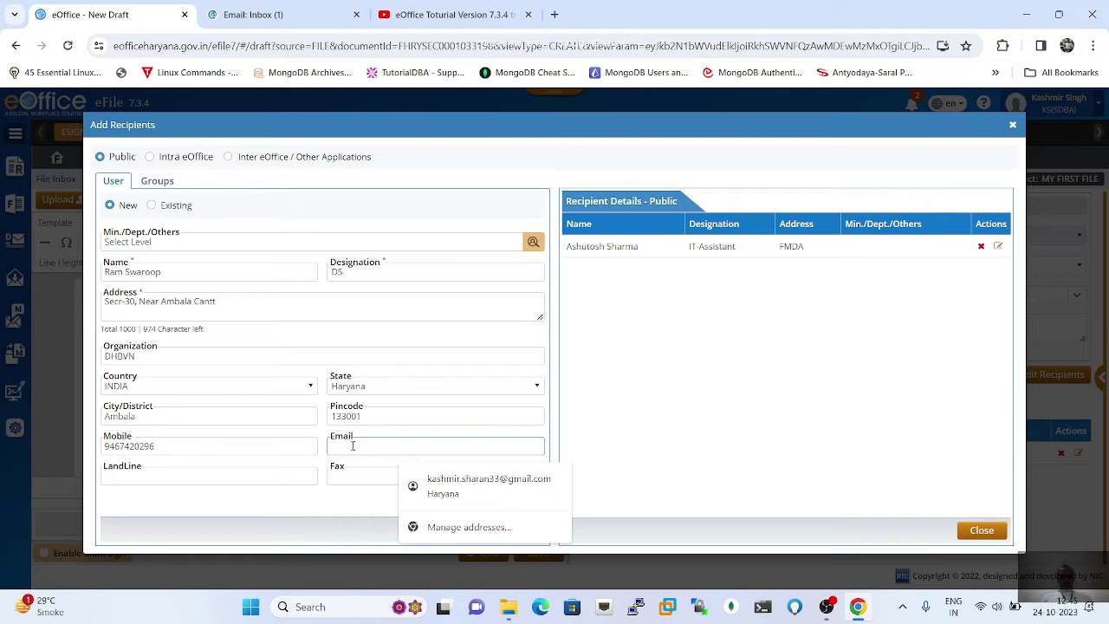
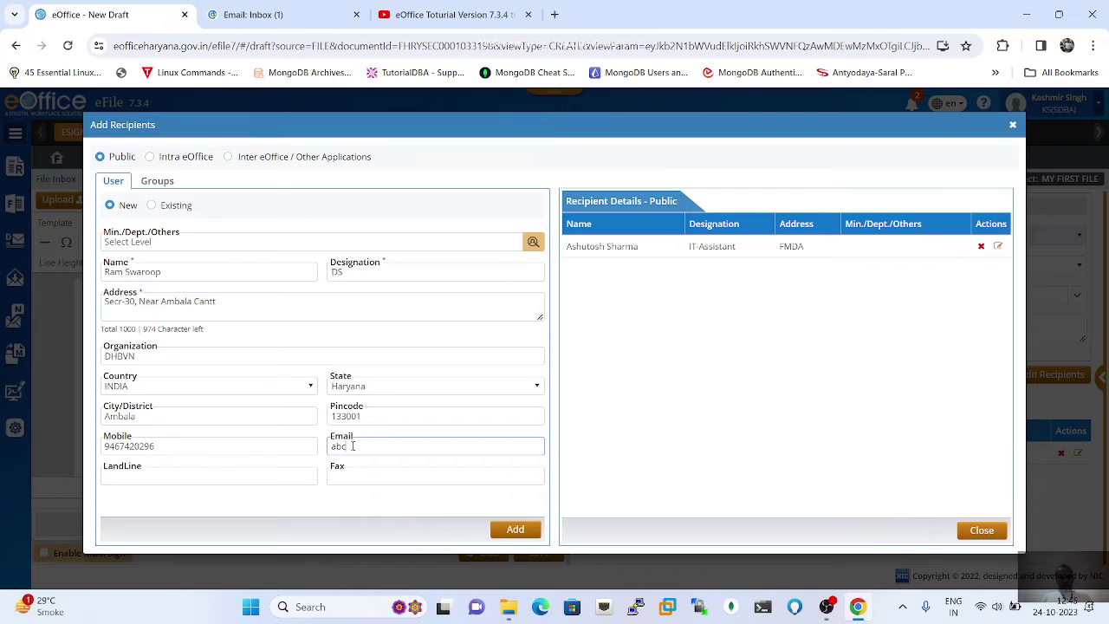
left_click(515, 530)
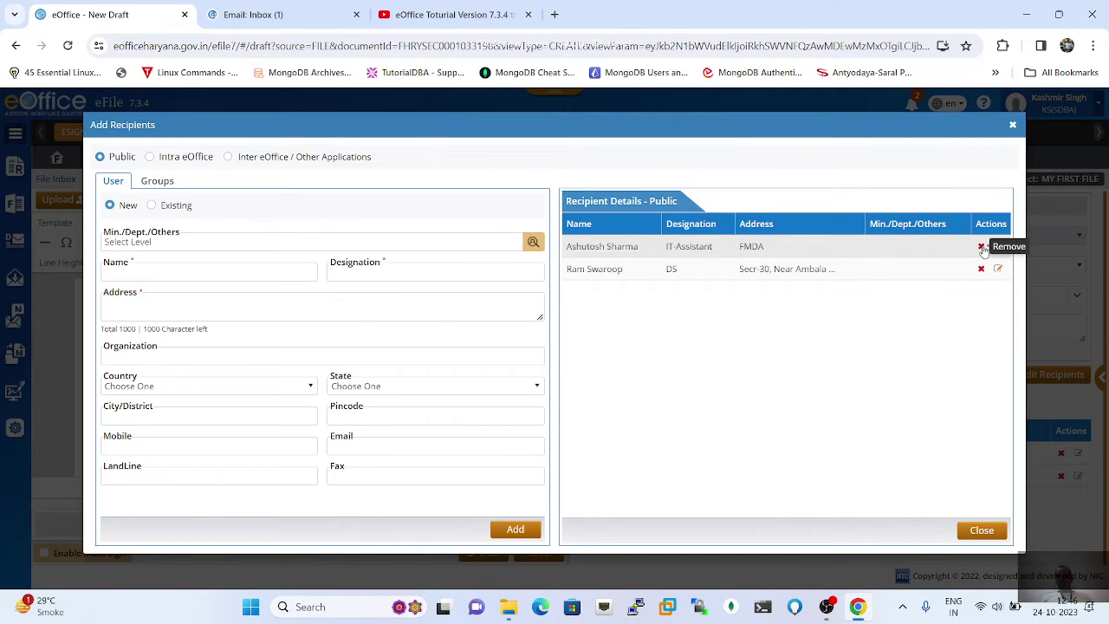
Step: Remove the FMDA IT-Assistant recipient and confirm the removal
left_click(981, 246)
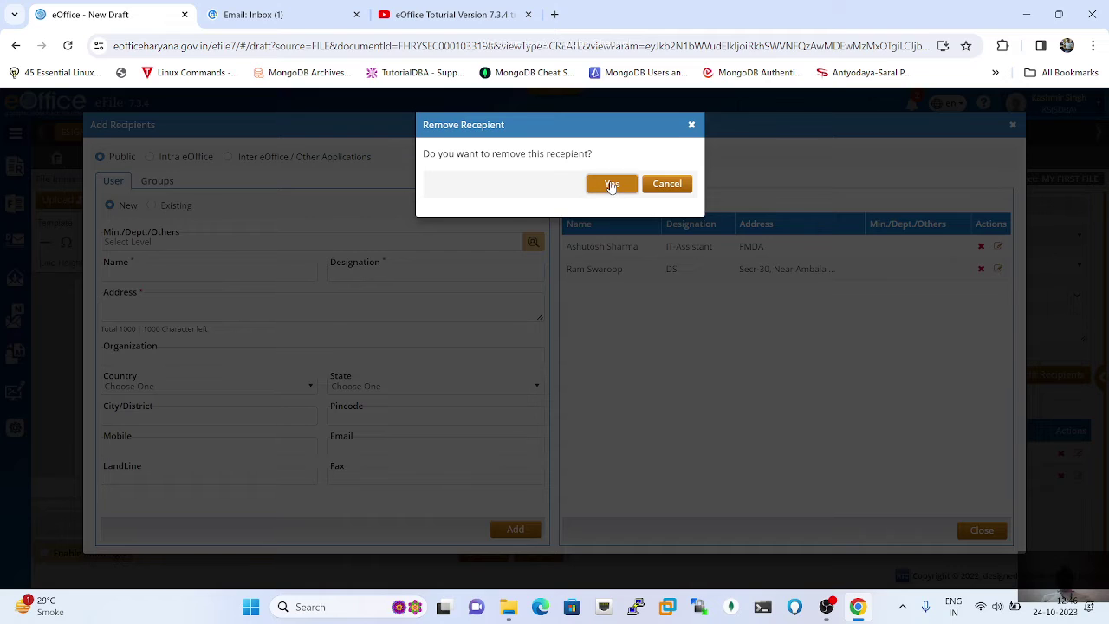
left_click(612, 184)
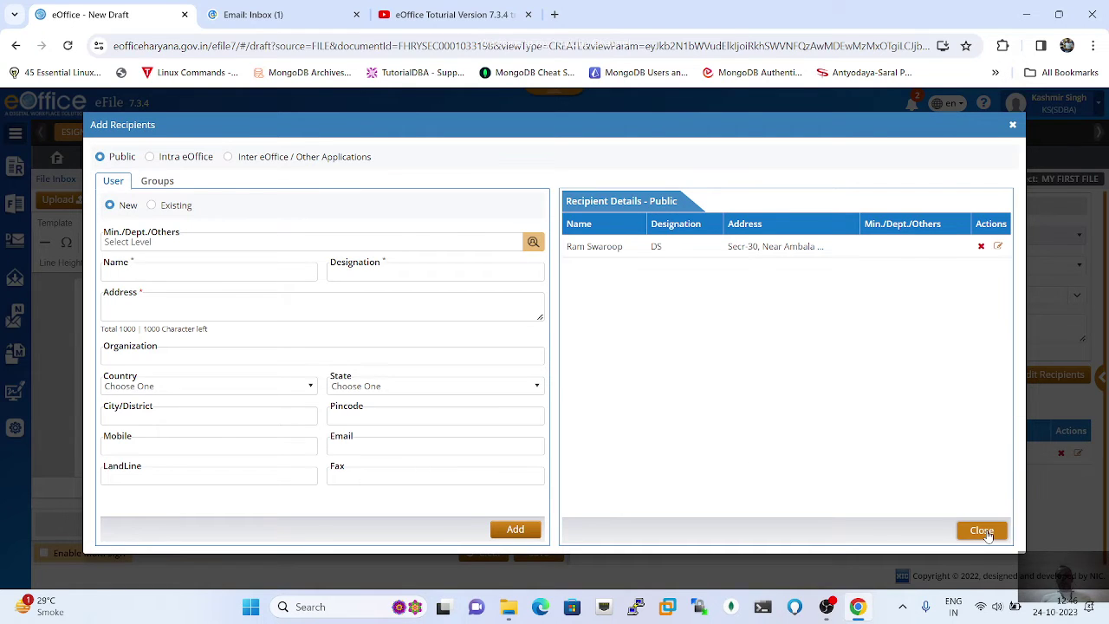
Step: Close the Add Recipients dialog and save the draft as DFA/349076, version 1
left_click(981, 531)
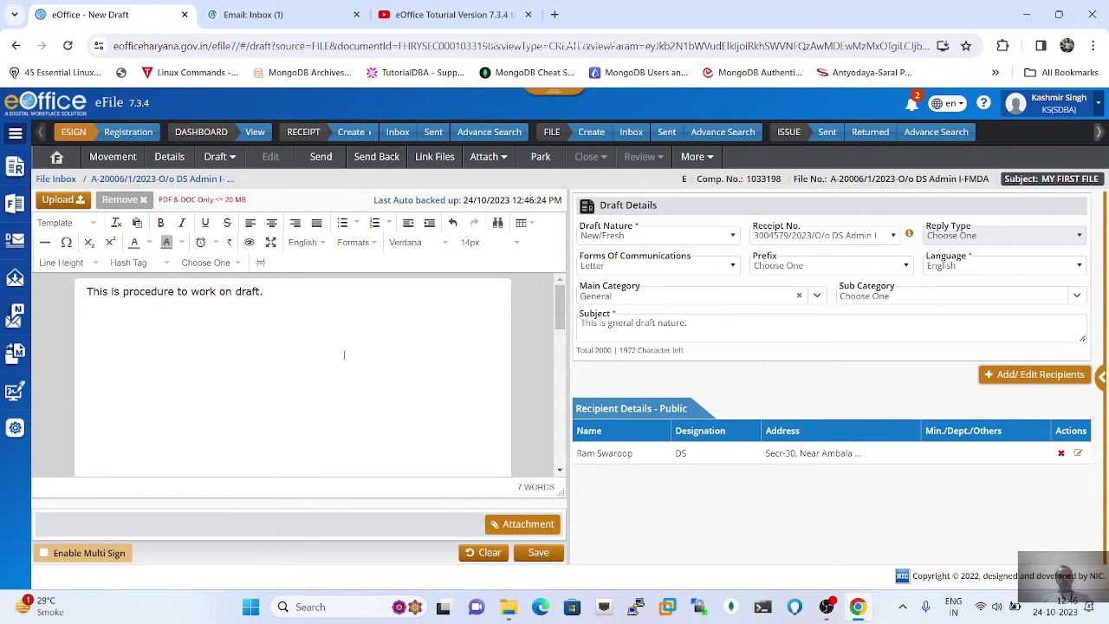
left_click(537, 555)
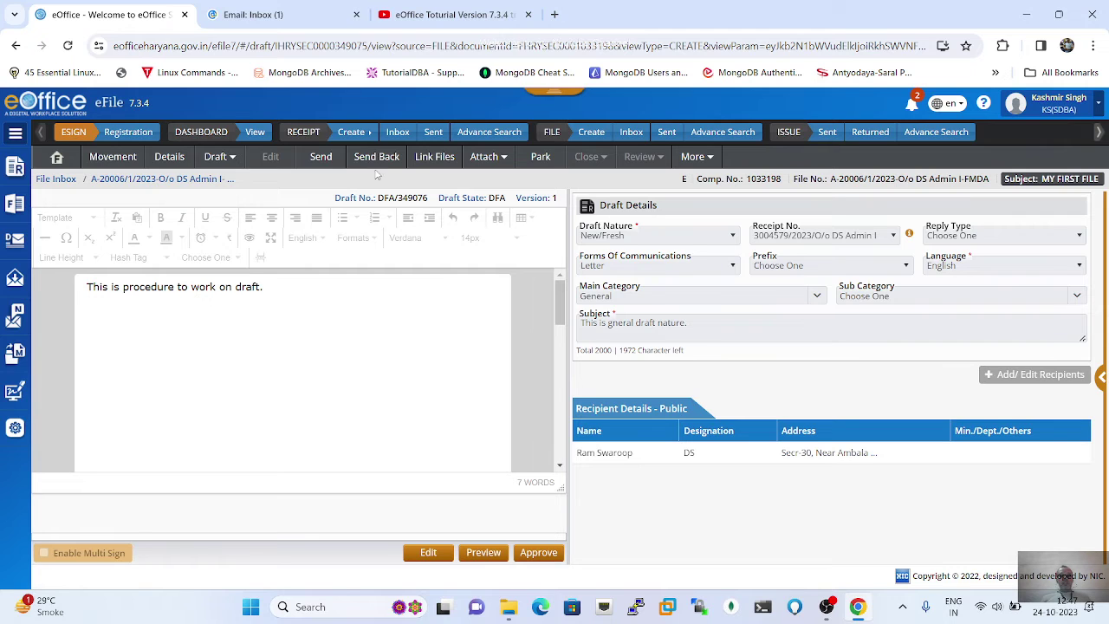
Step: Start sending the file to an External recipient in the GMDA department
left_click(321, 157)
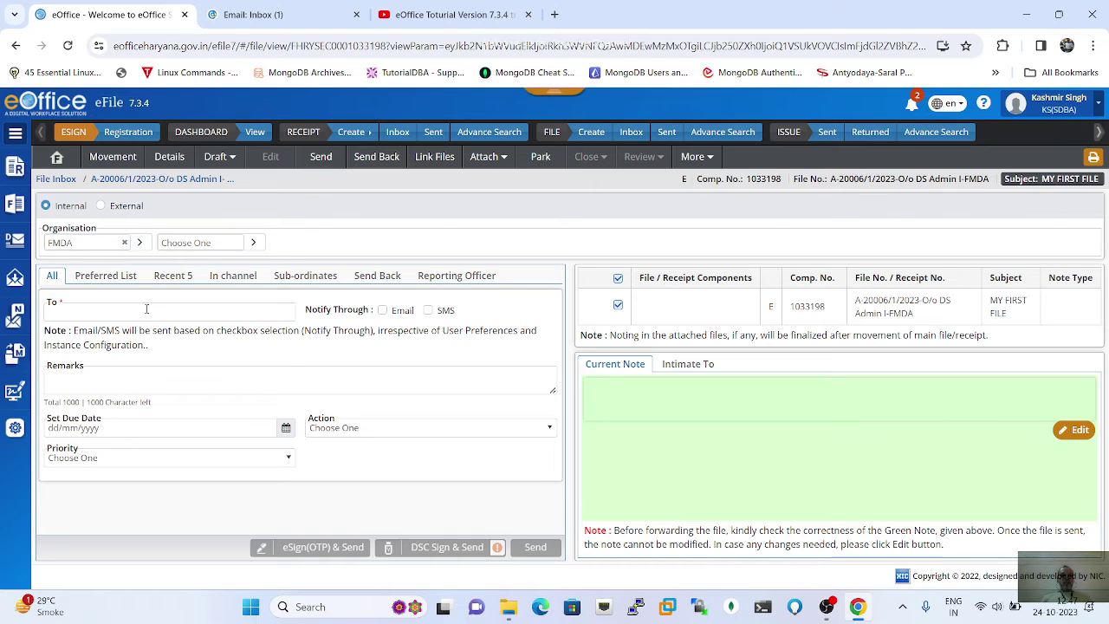
left_click(101, 206)
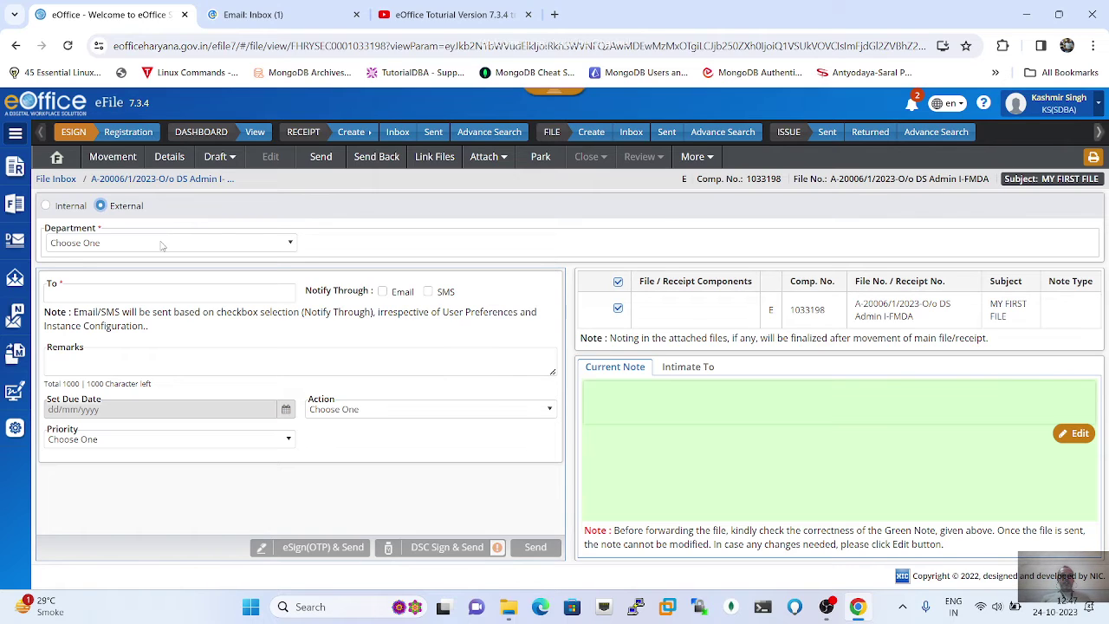
left_click(160, 243)
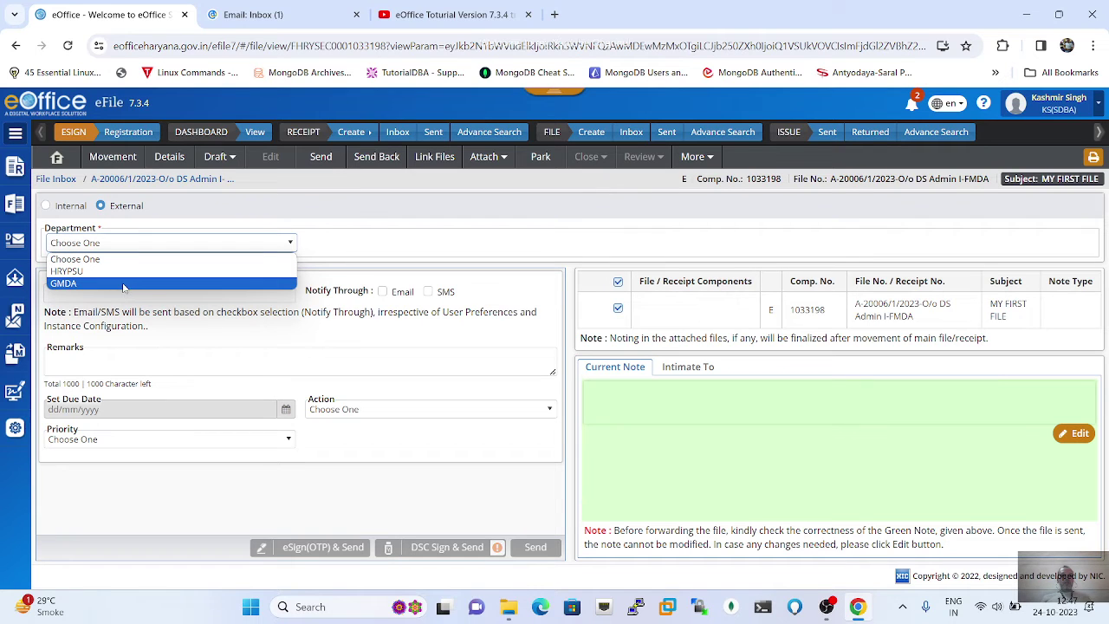
left_click(124, 285)
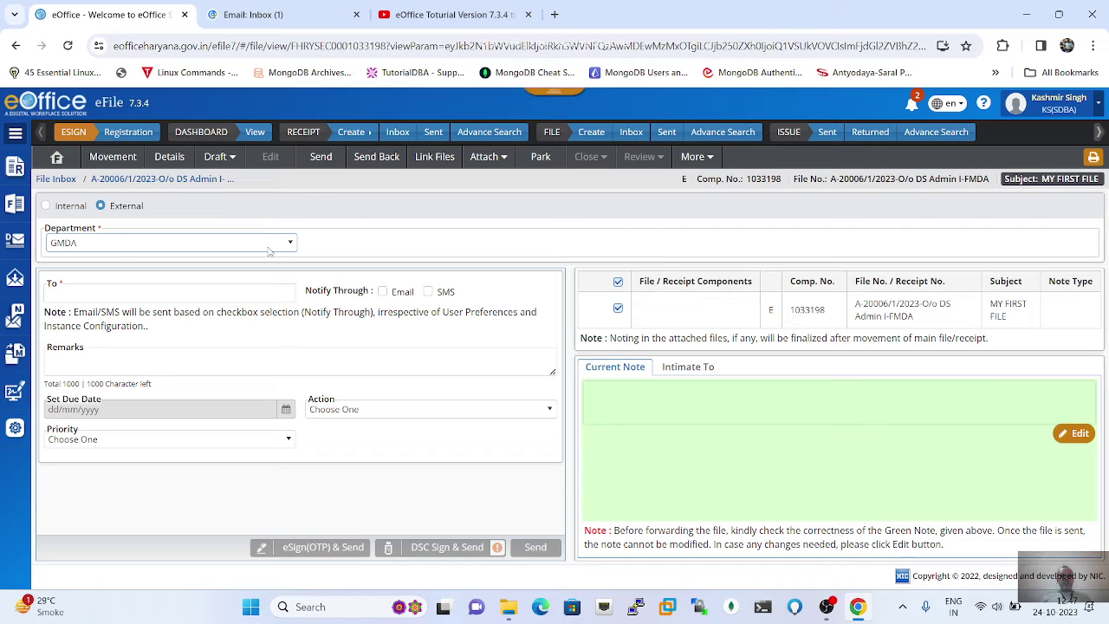
Step: Search the To field's officer list by entering part of the officer's name
left_click(225, 293)
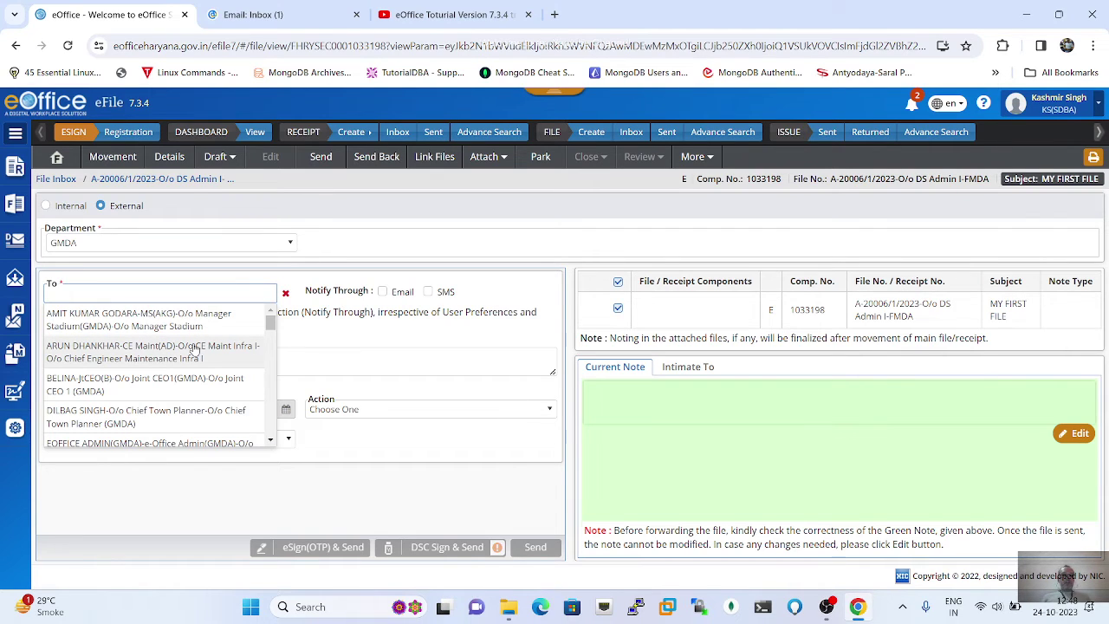
scroll(195, 348, "down", 5)
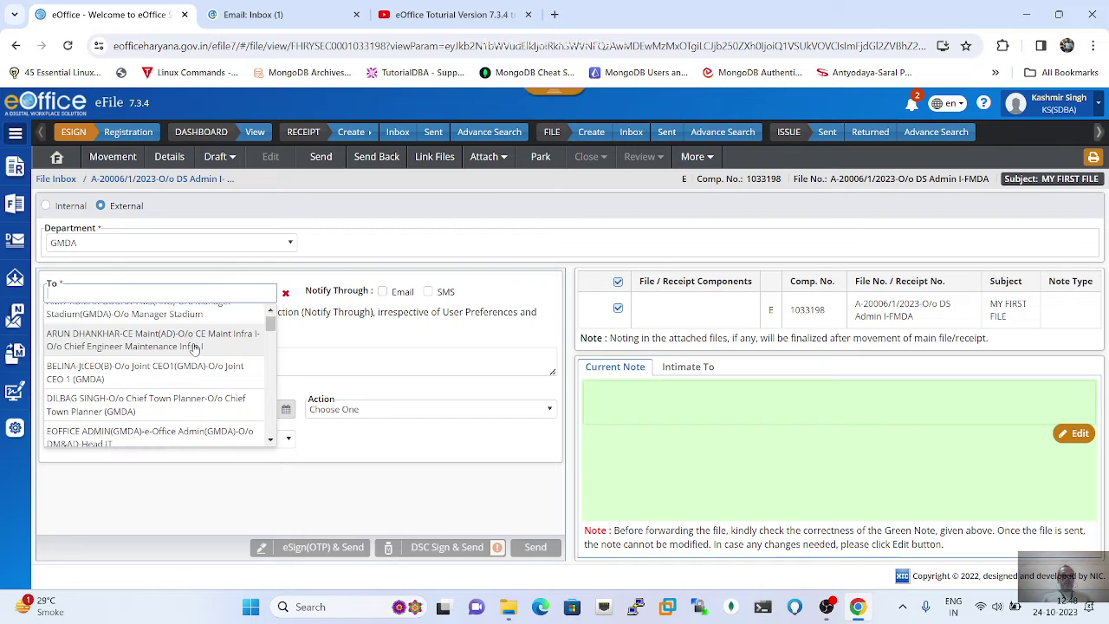
scroll(195, 349, "down", 6)
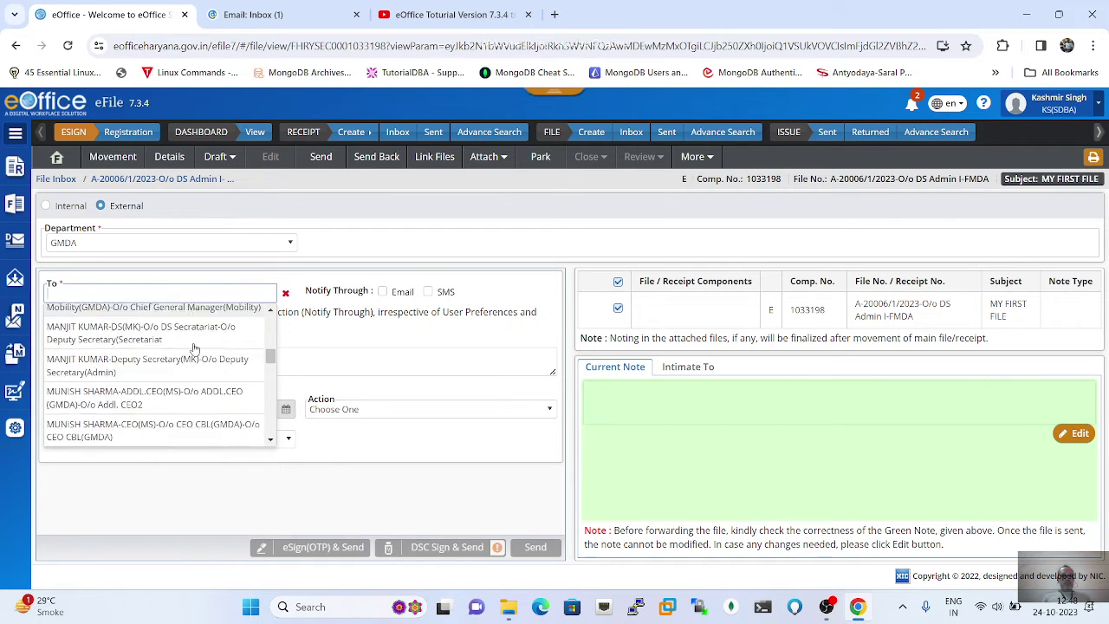
scroll(195, 348, "up", 5)
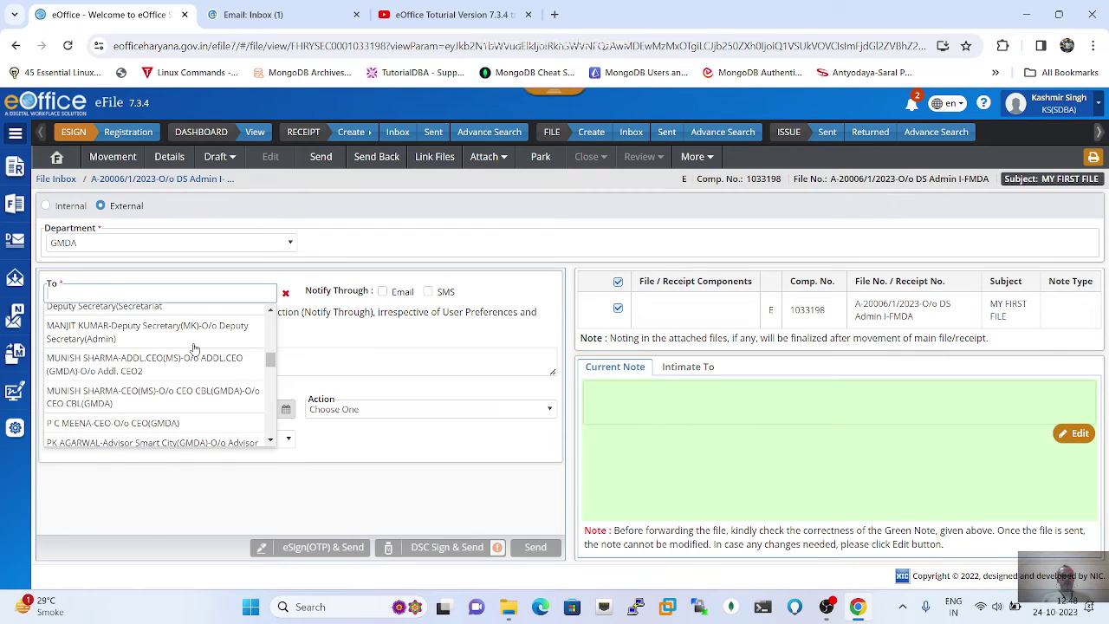
scroll(195, 349, "up", 3)
scroll(195, 348, "up", 3)
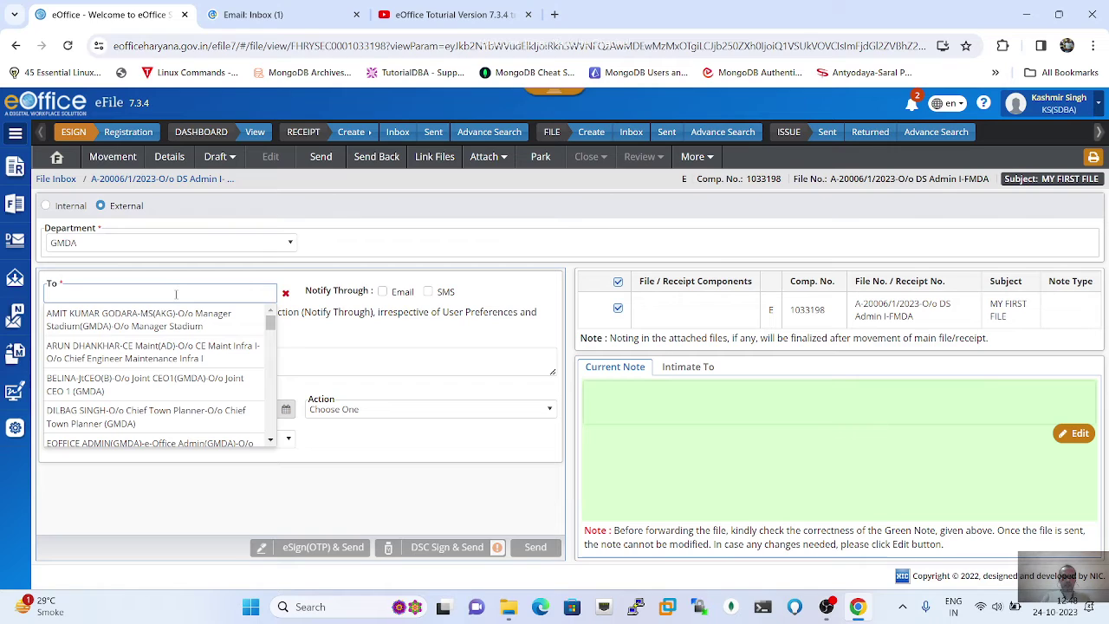
type("muni")
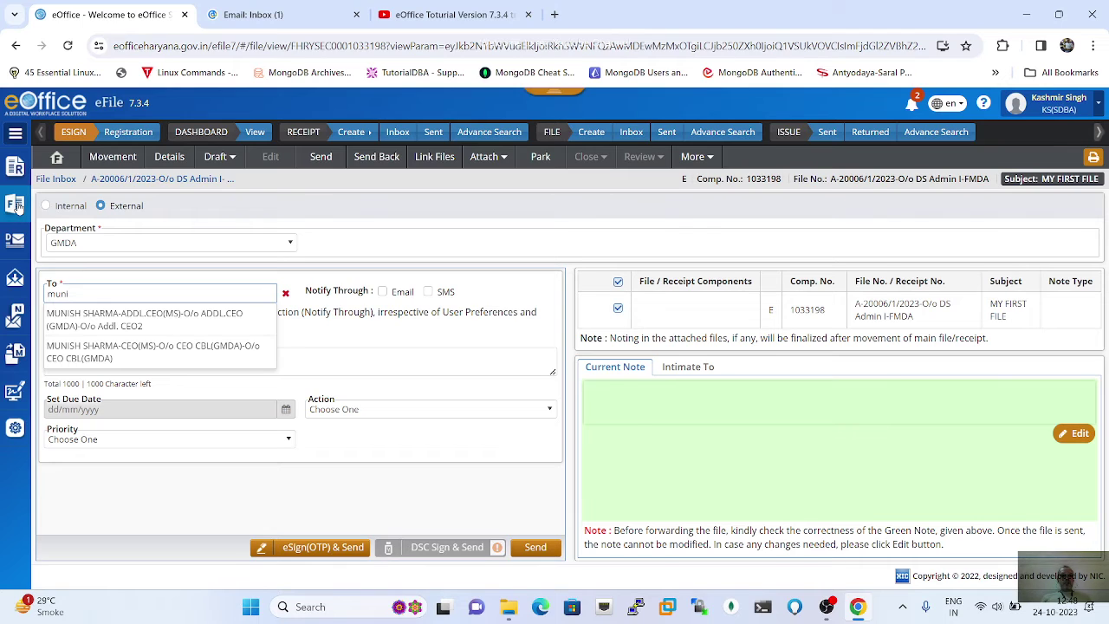
mouse_move(16, 204)
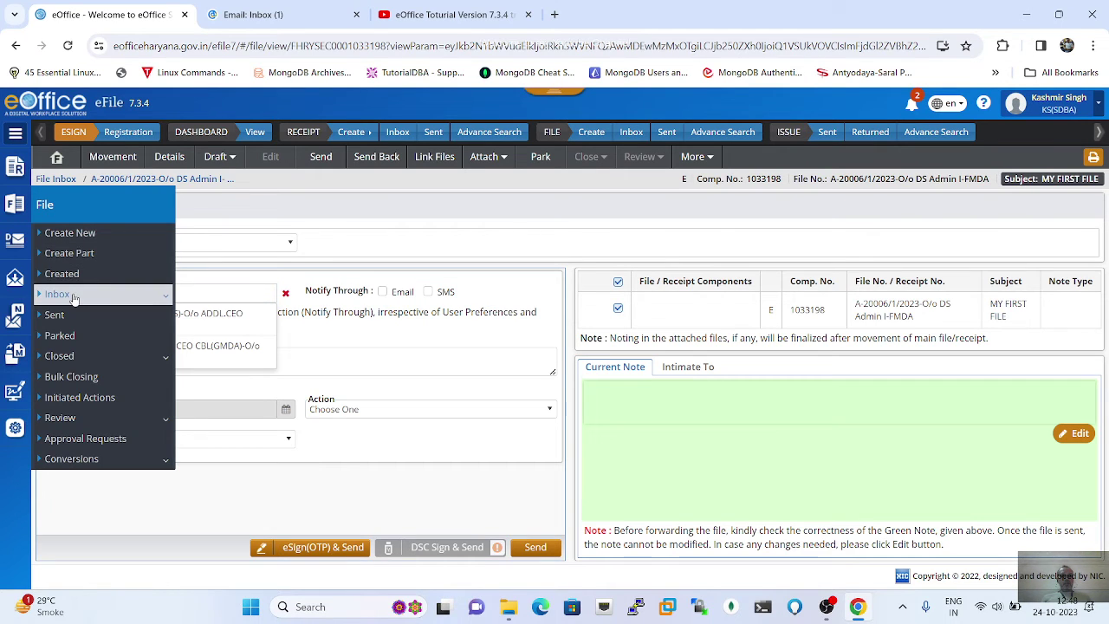
Step: From the file inbox, open MY FIRST FILE and view its List of Drafts
left_click(73, 295)
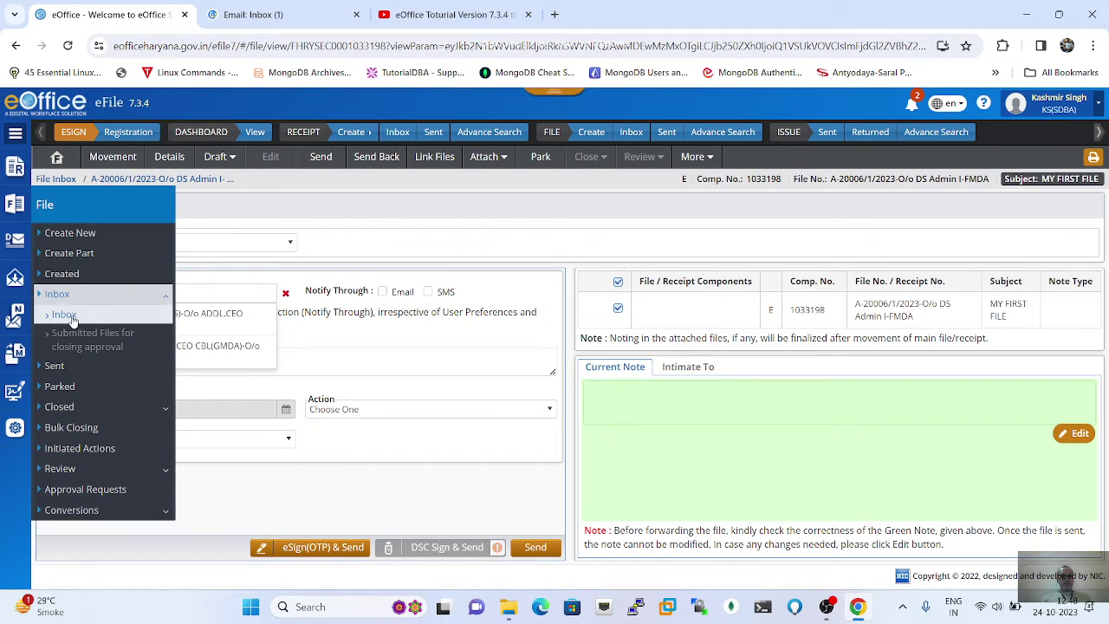
left_click(73, 318)
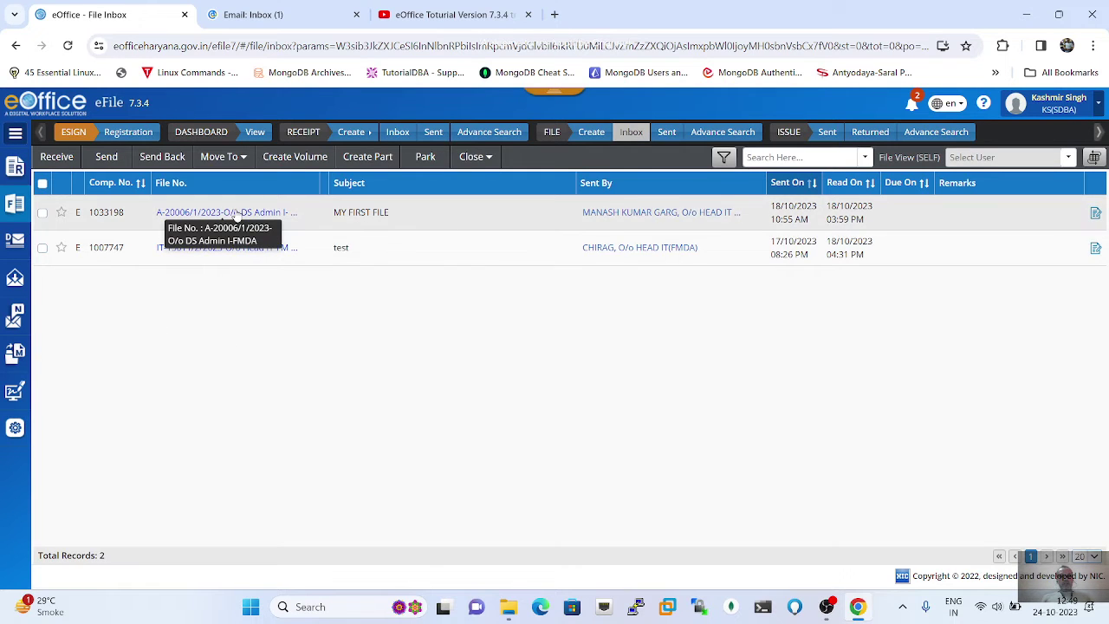
left_click(236, 213)
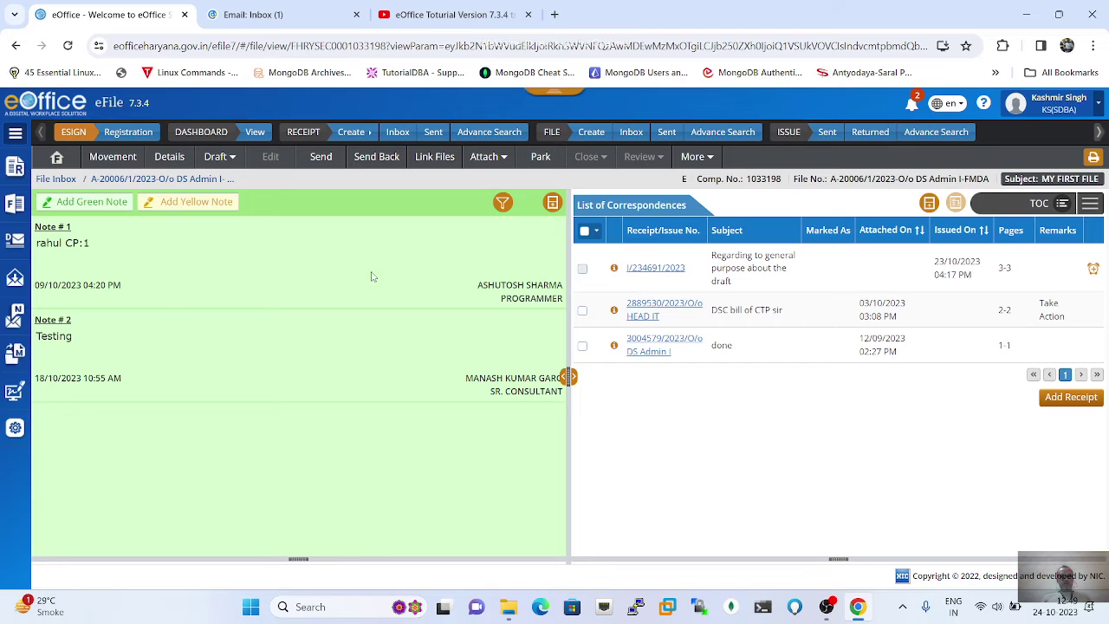
left_click(229, 163)
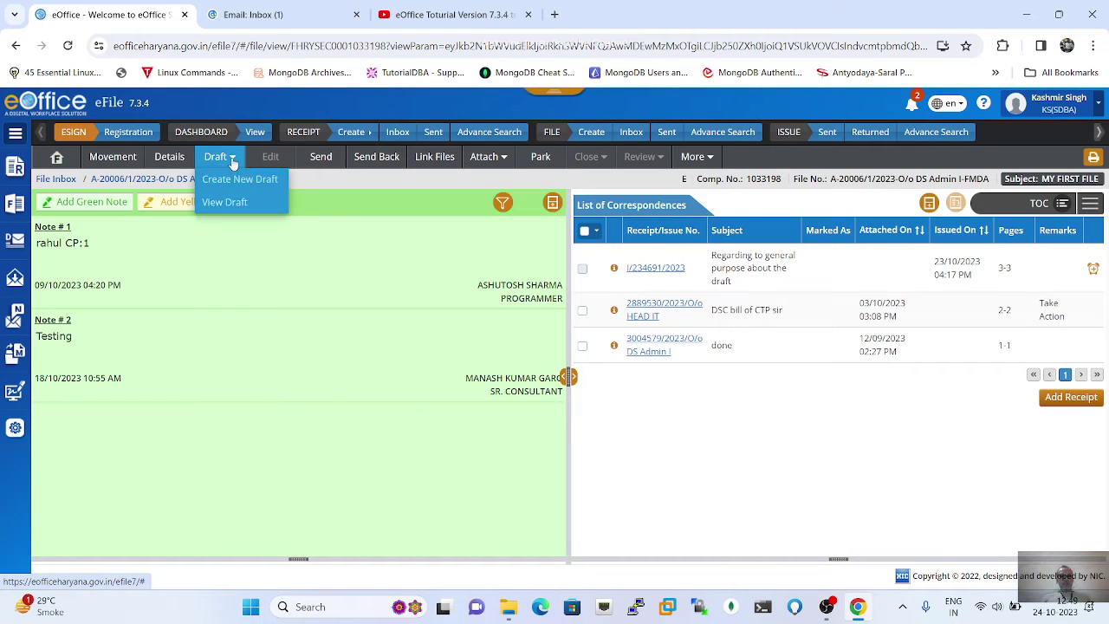
left_click(233, 203)
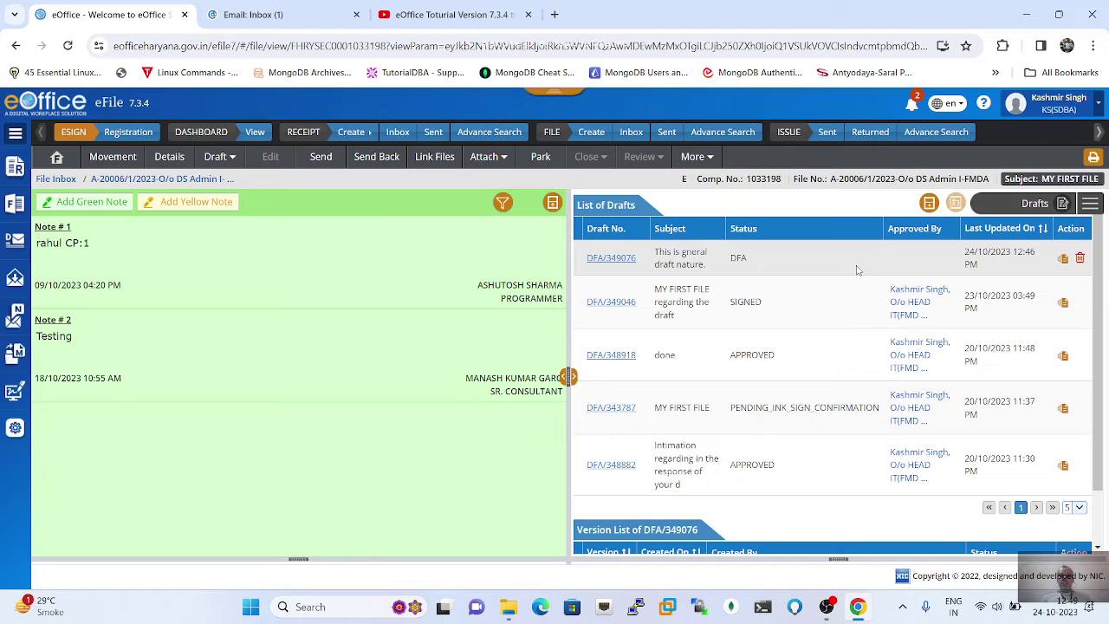
Step: Open draft DFA/349076, note its DFA state, and make its text editable
left_click(609, 258)
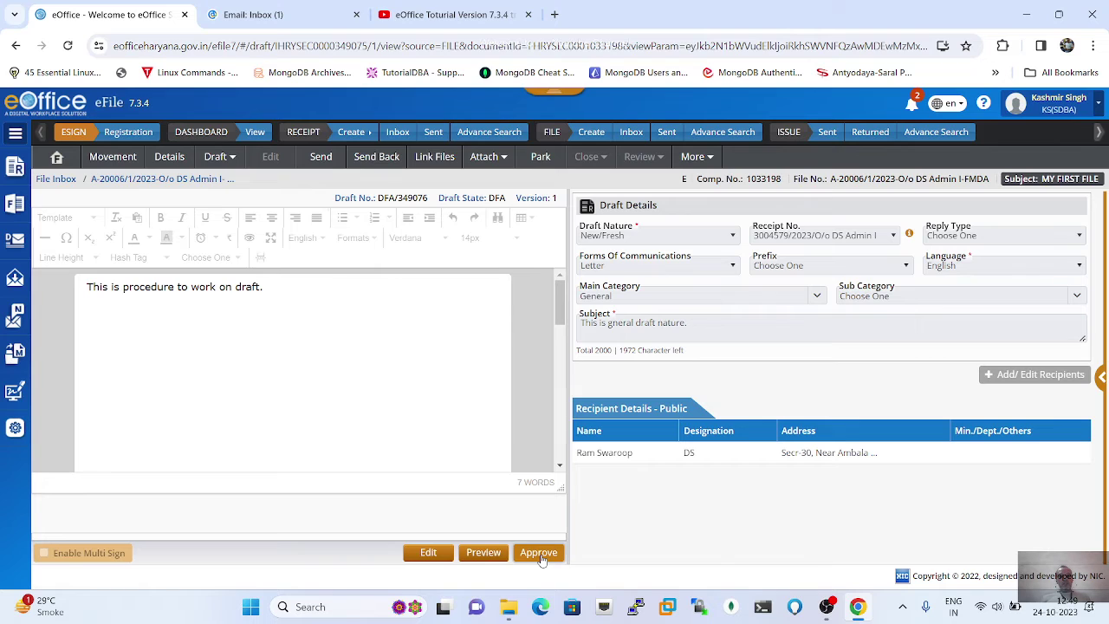
triple_click(496, 198)
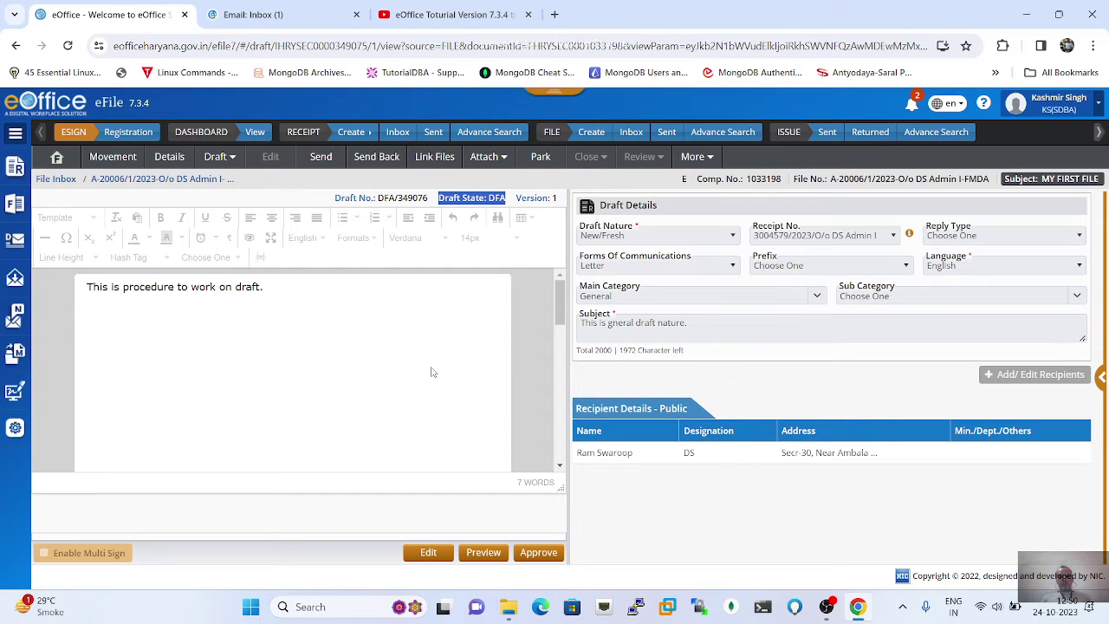
left_click(428, 553)
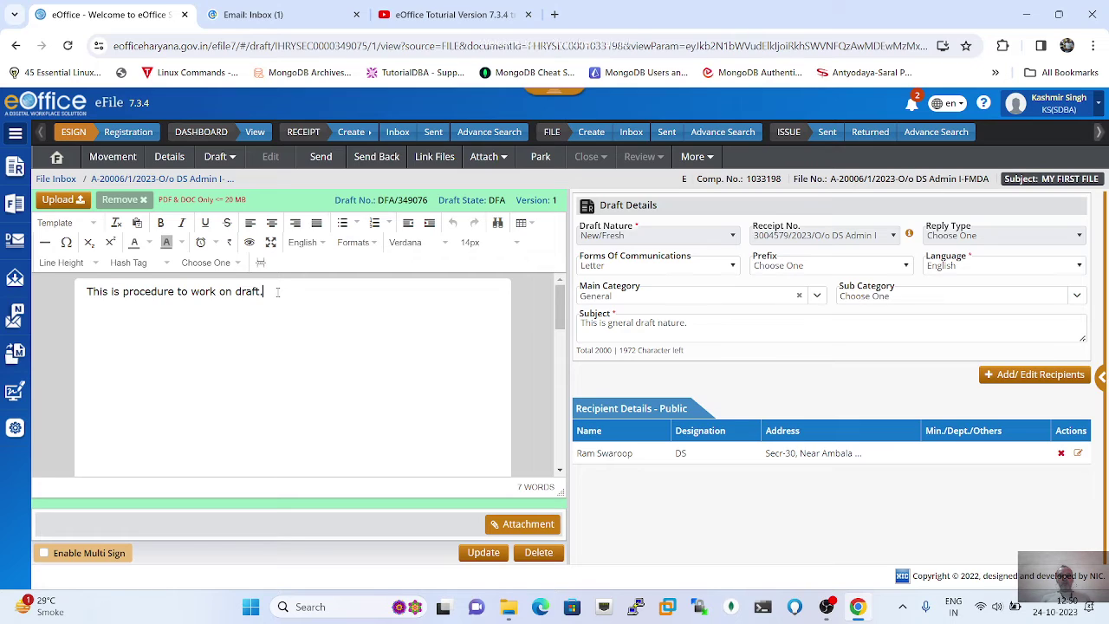
Step: Append 'These are good to go.' after 'draft.' and update the draft
left_click(278, 292)
key("shift+Left")
key("Right")
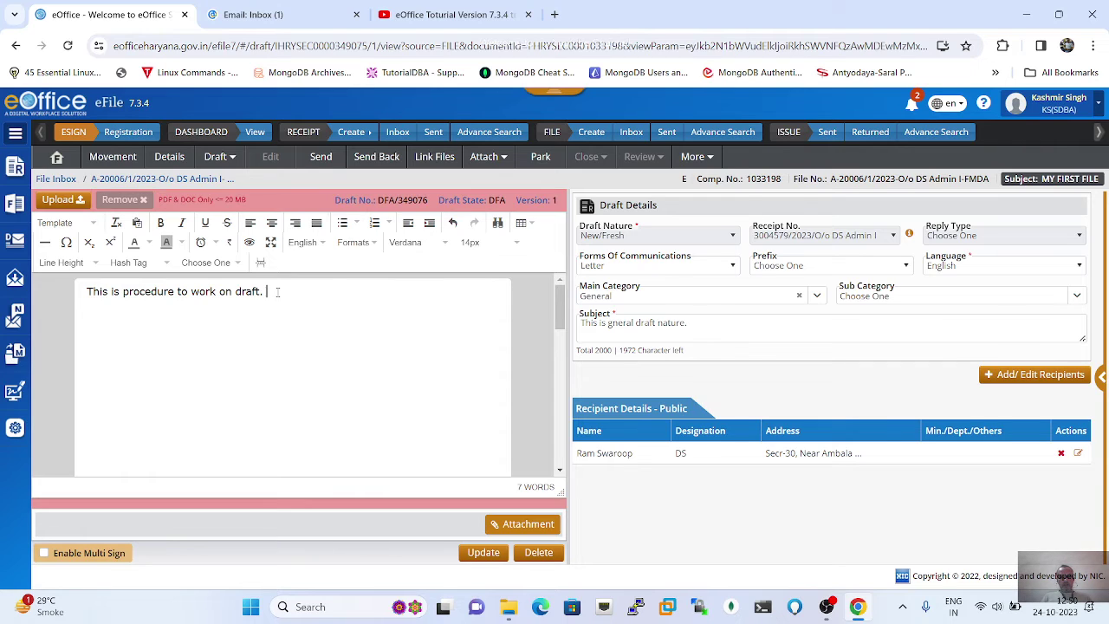
type("O")
key("BackSpace")
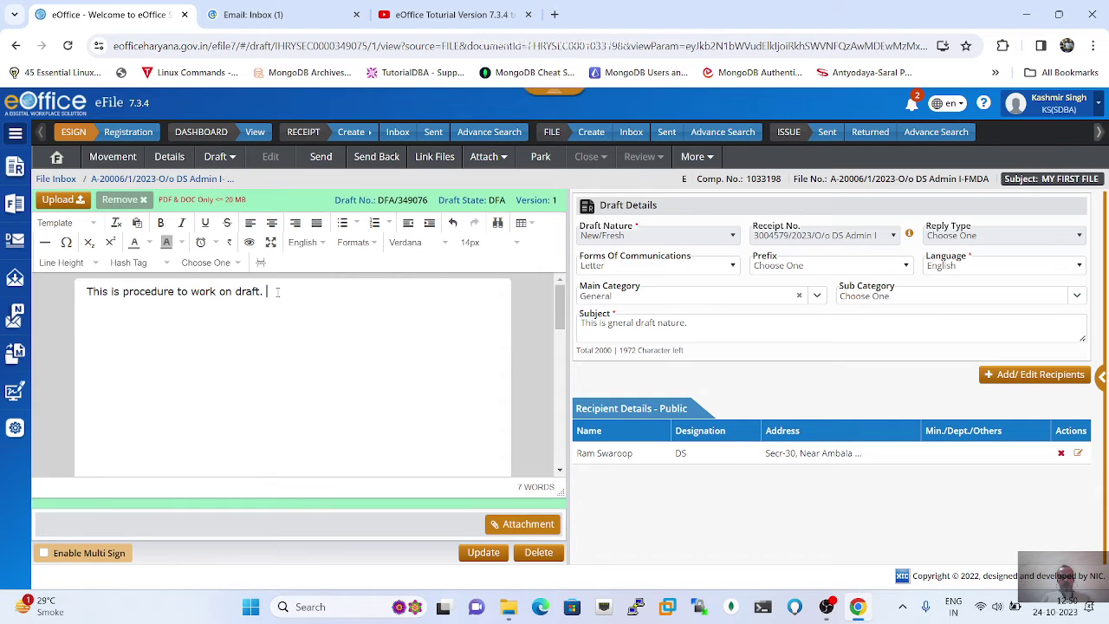
type("This is")
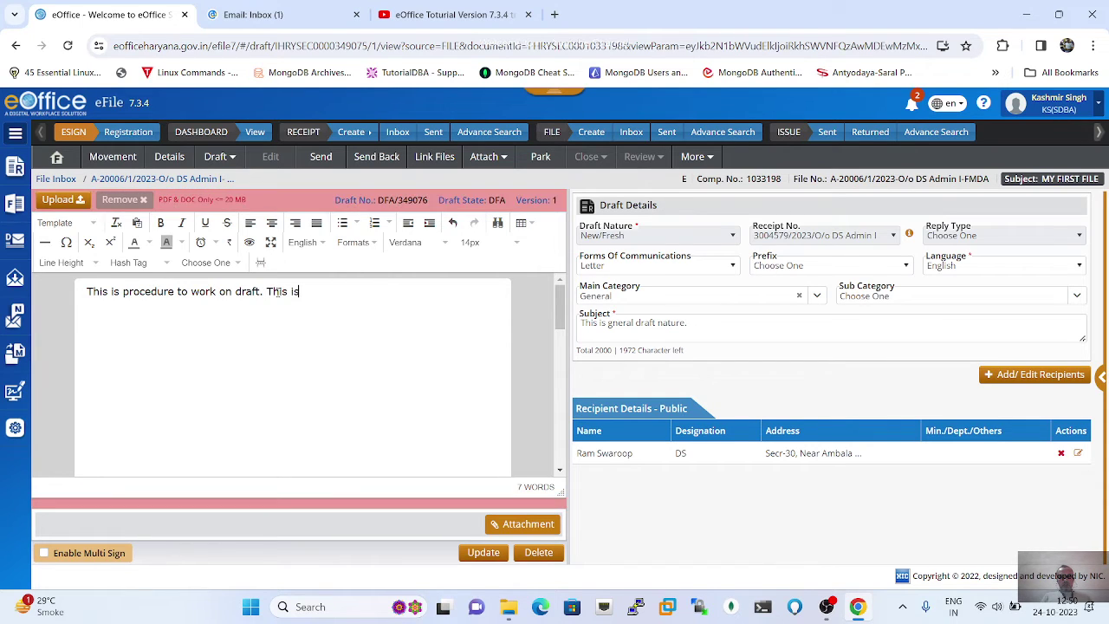
key("BackSpace")
key("BackSpace")
key("BackSpace")
key("BackSpace")
type("ere")
key("BackSpace")
key("BackSpace")
key("BackSpace")
type("ese are")
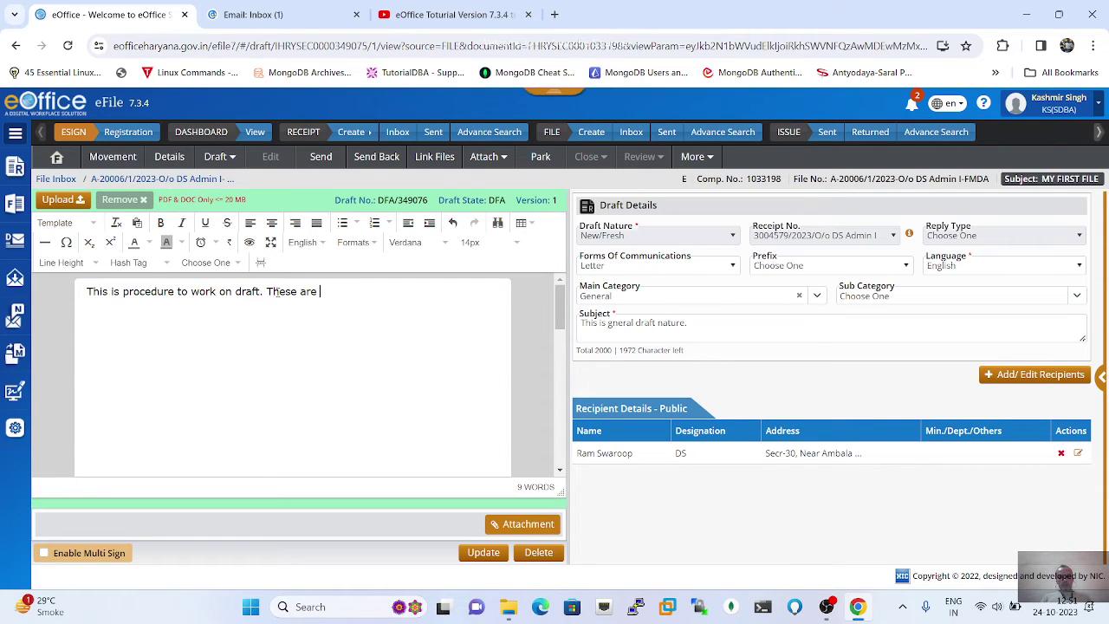
type("good")
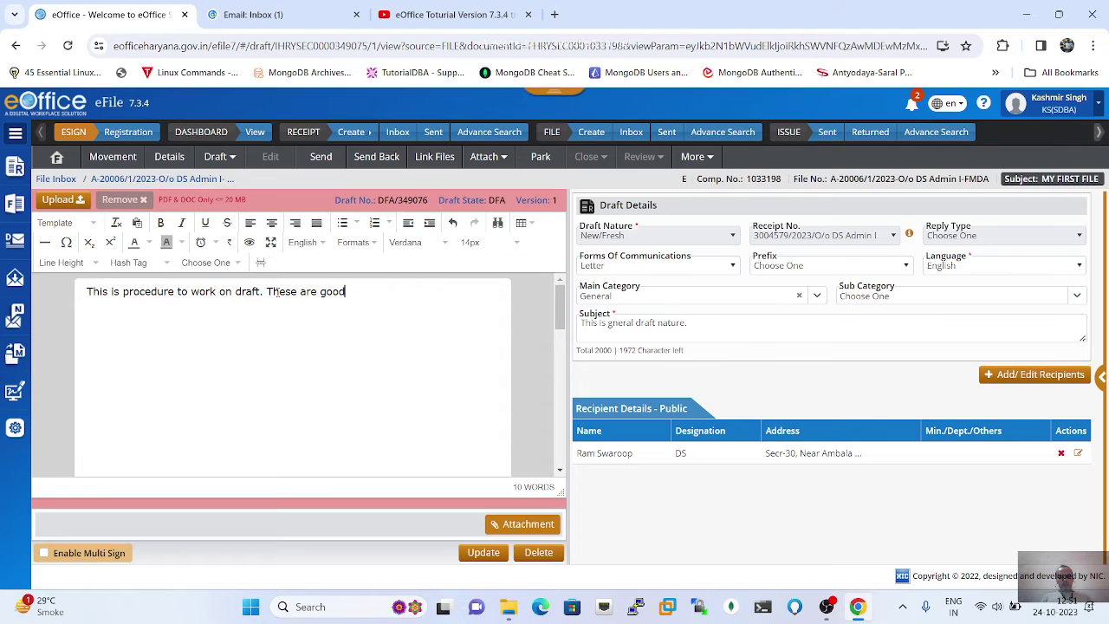
type(" to go.")
left_click(485, 556)
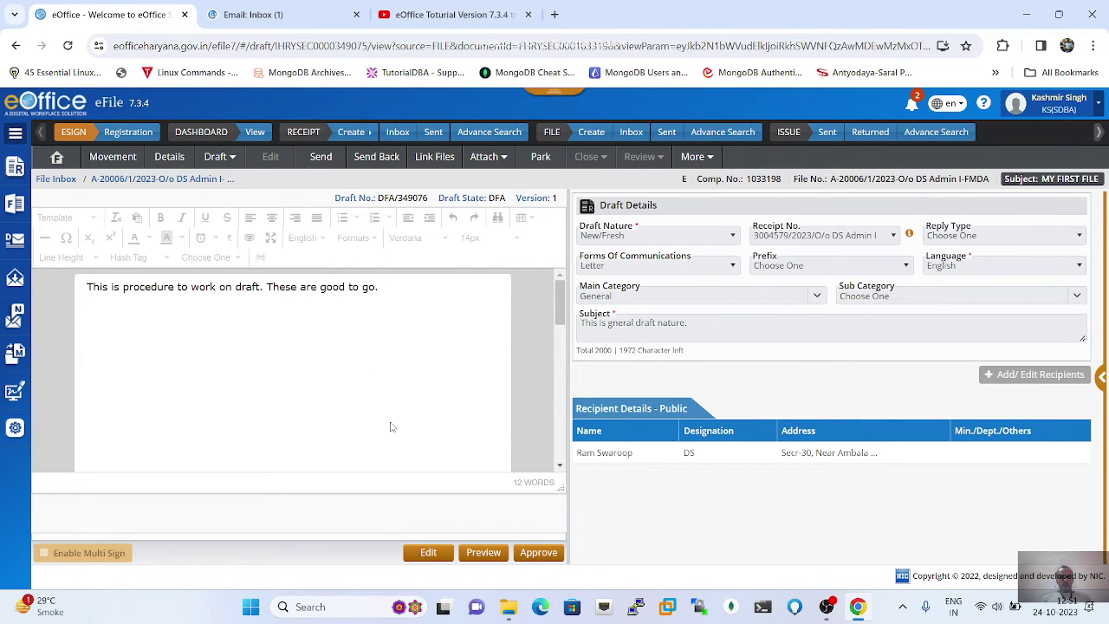
Step: Approve draft DFA/349076 with Yes, giving state APPROVED and issue number I/234702/2023
left_click(539, 553)
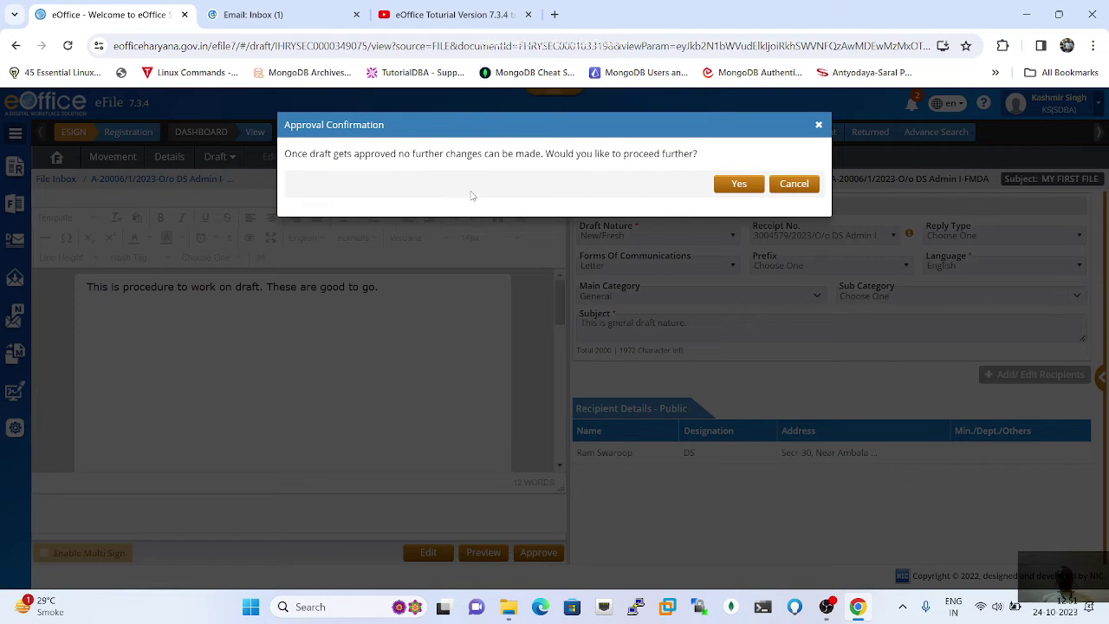
left_click(739, 185)
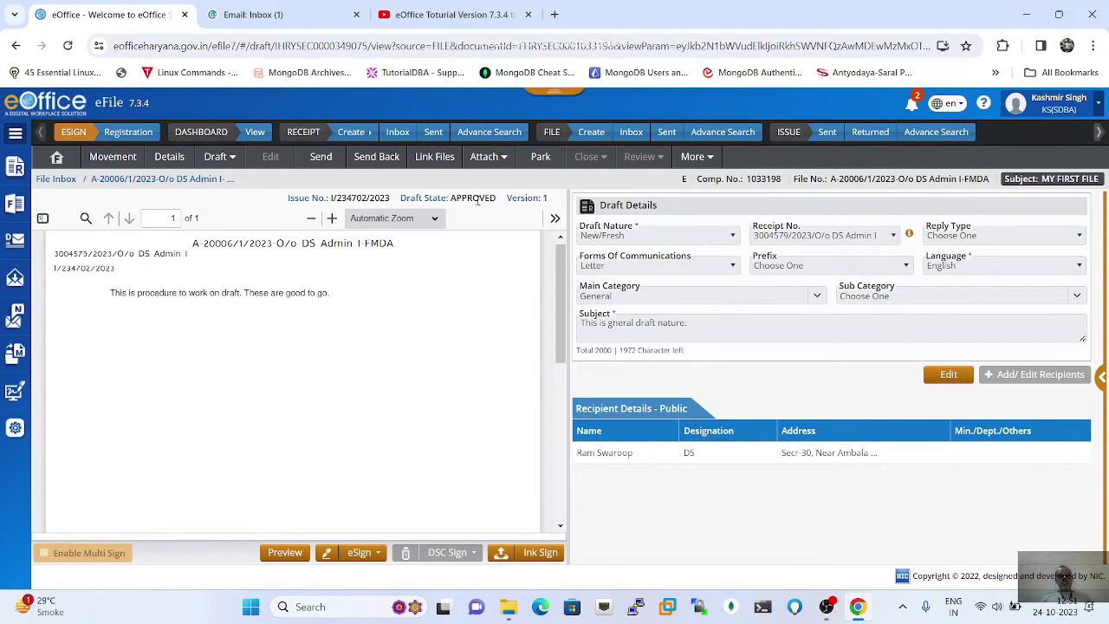
left_click_drag(451, 198, 541, 197)
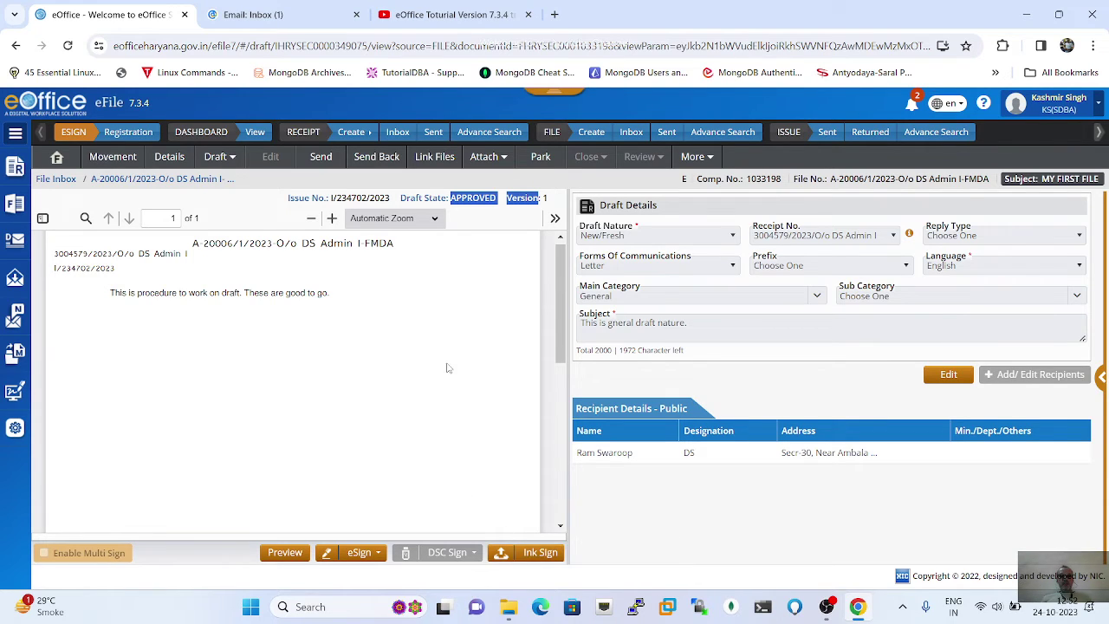
scroll(410, 305, "up", 1)
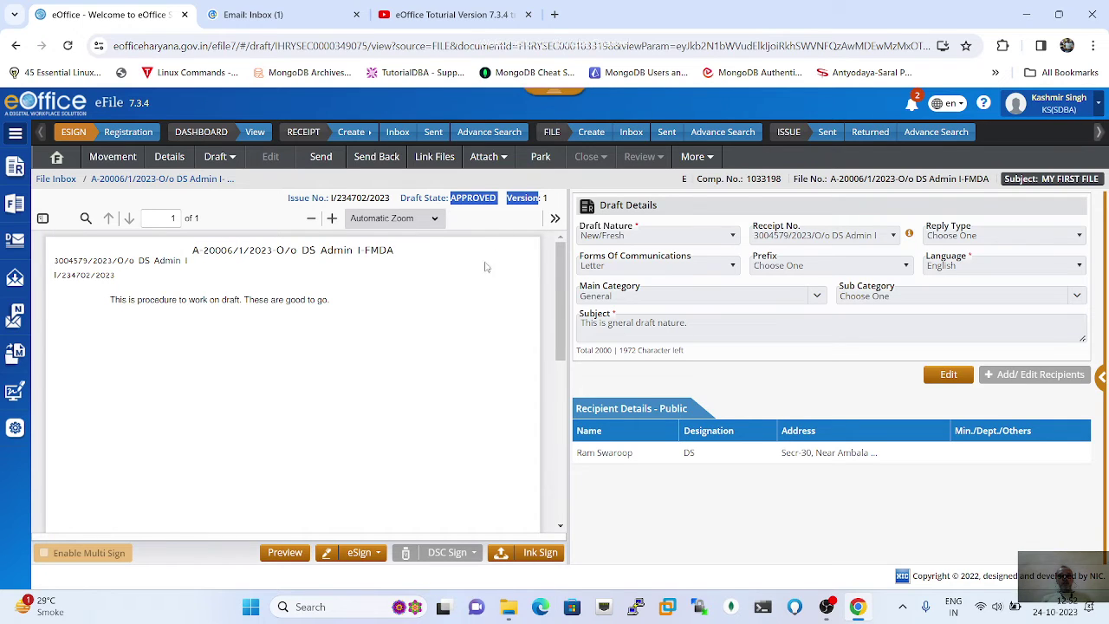
Step: Download the approved draft's PDF as document (2).pdf and show it in its folder
left_click(556, 220)
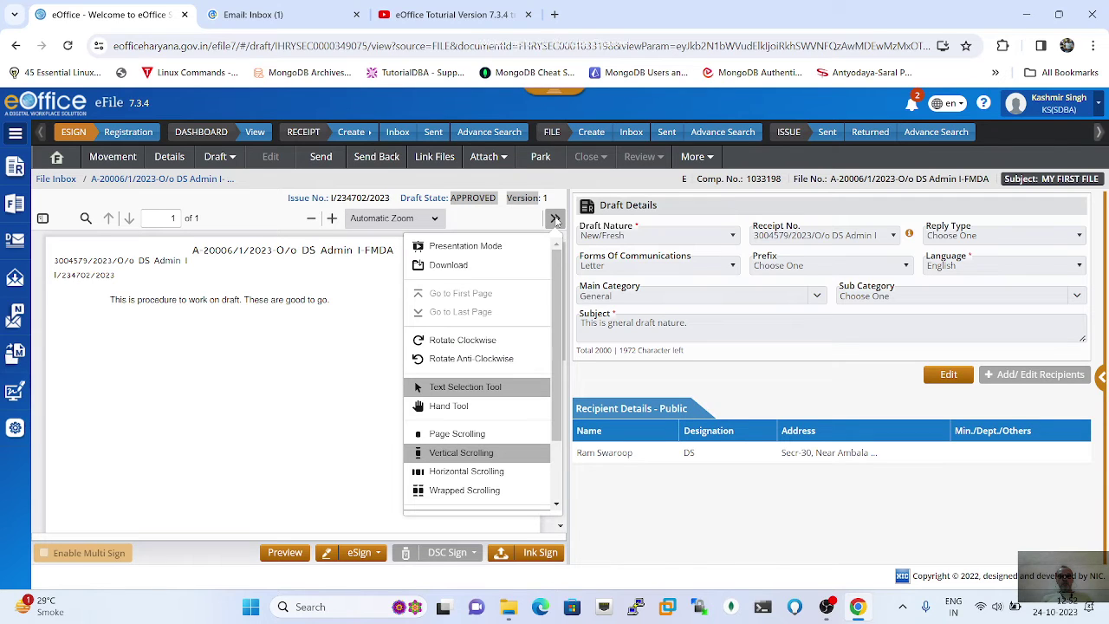
left_click(443, 266)
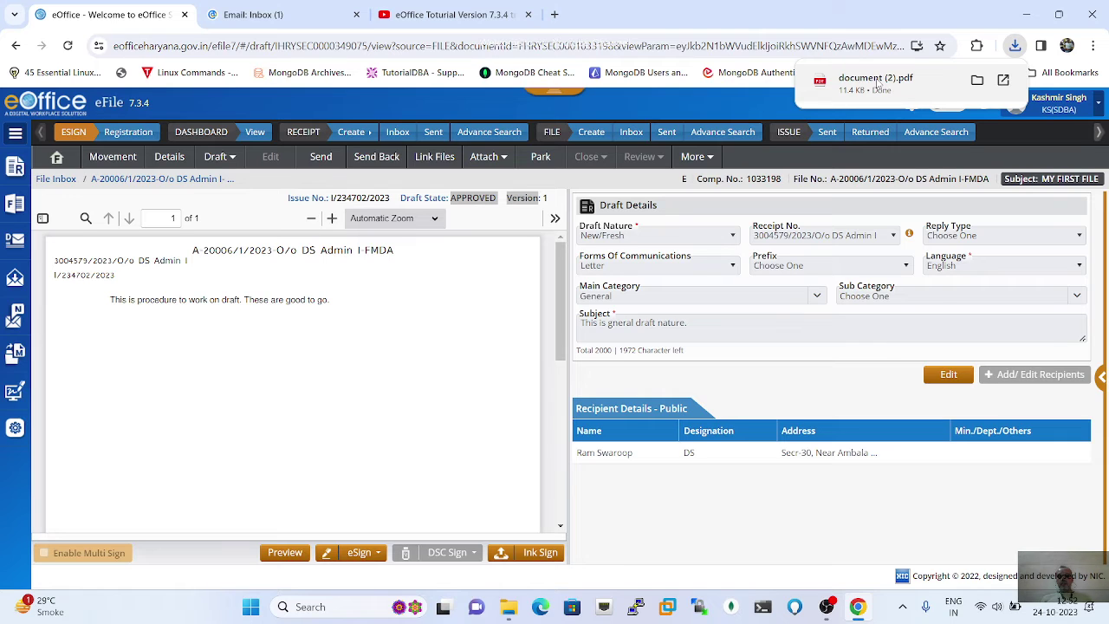
left_click(976, 80)
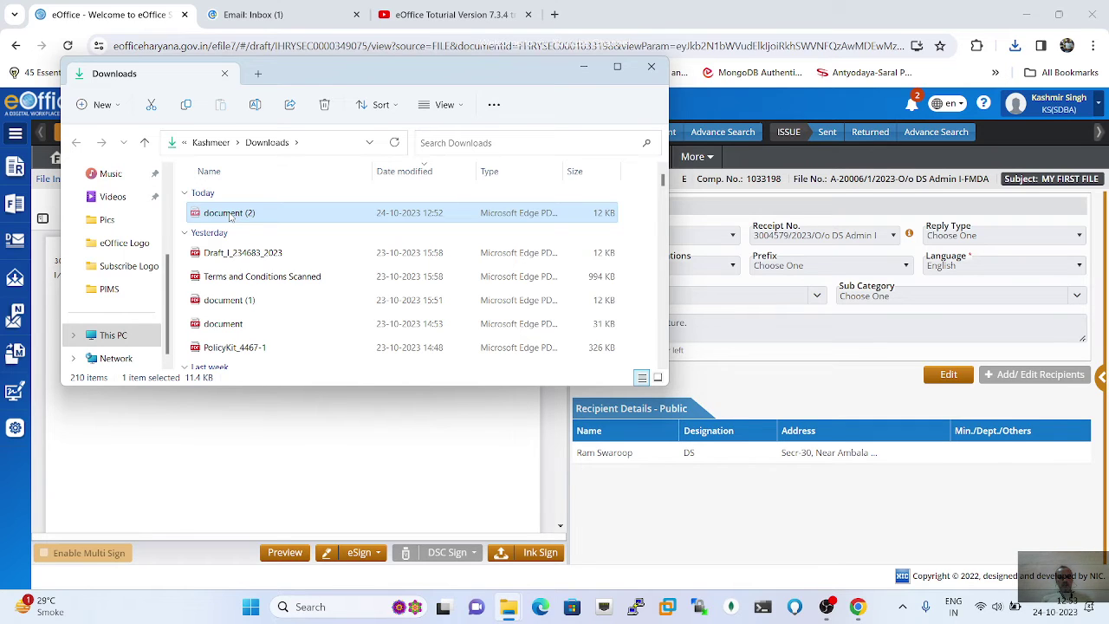
Step: Paste document (2).pdf onto the Desktop and open it in Microsoft Edge
scroll(130, 229, "up", 2)
scroll(126, 221, "up", 1)
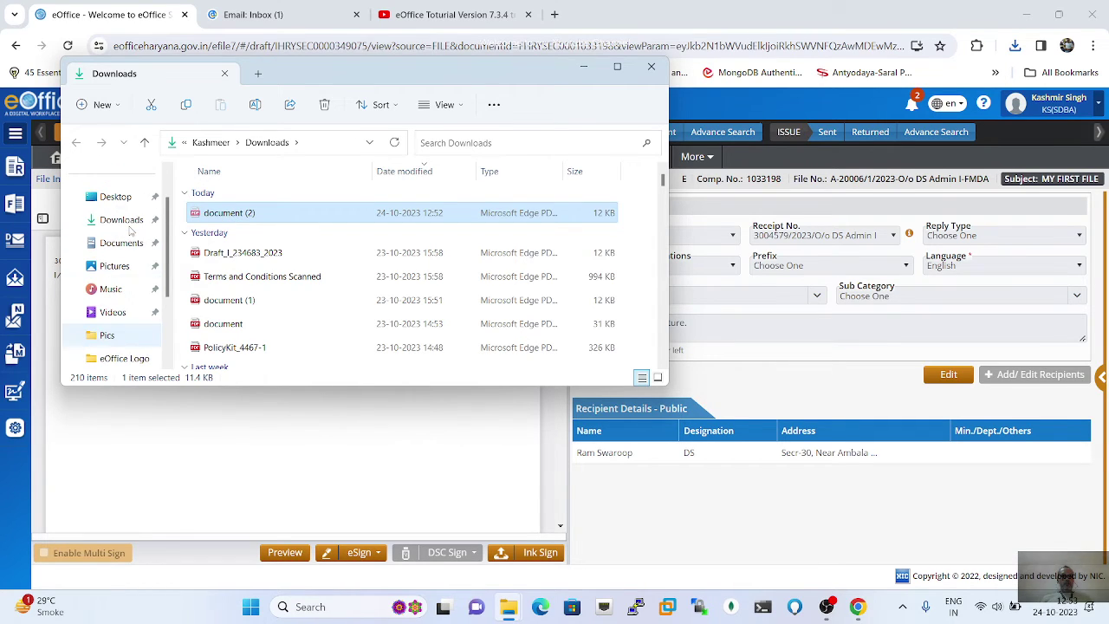
left_click(120, 203)
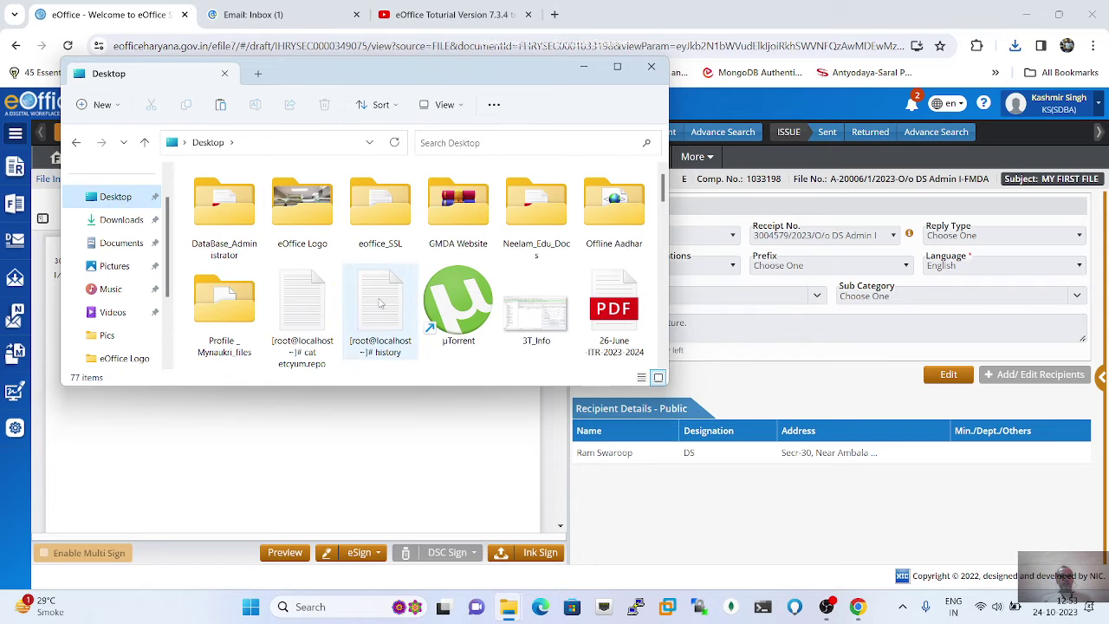
scroll(381, 286, "down", 4)
scroll(381, 305, "down", 10)
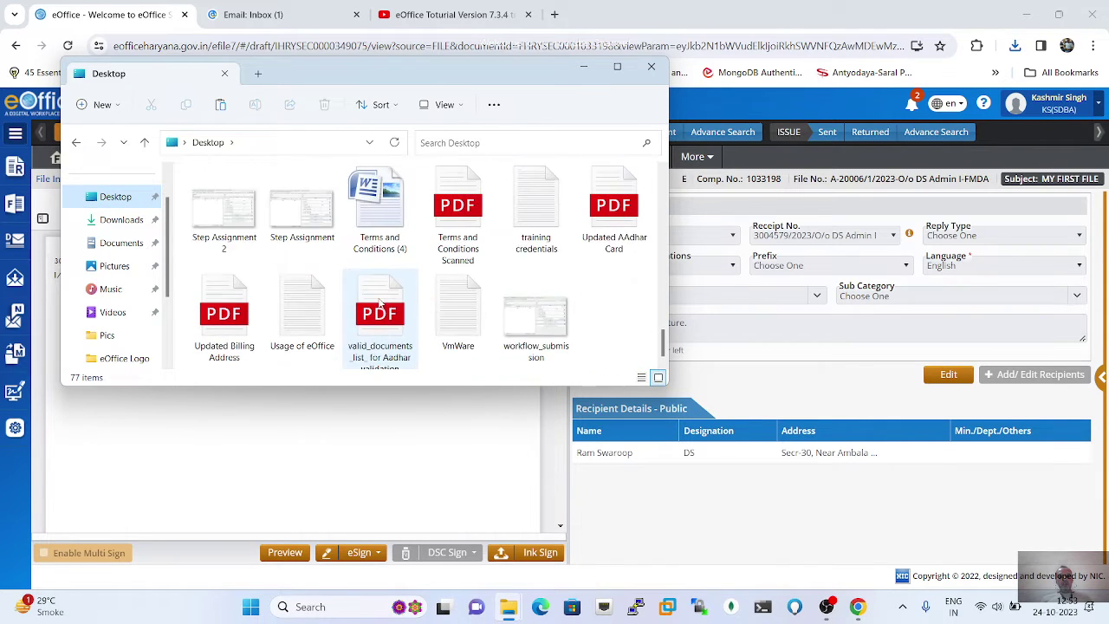
right_click(601, 303)
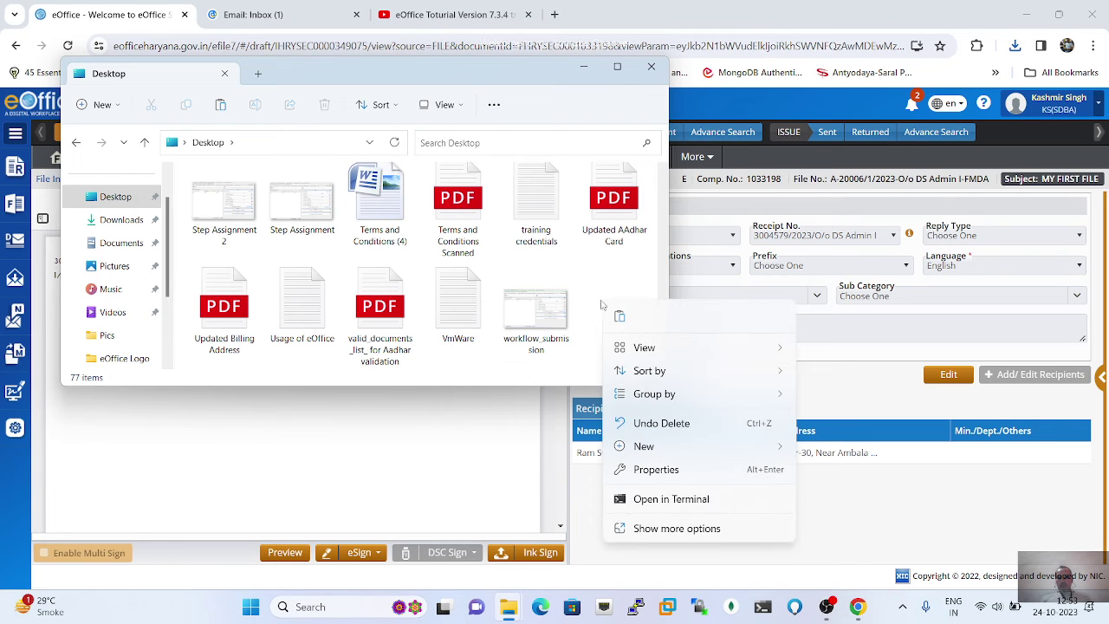
left_click(621, 318)
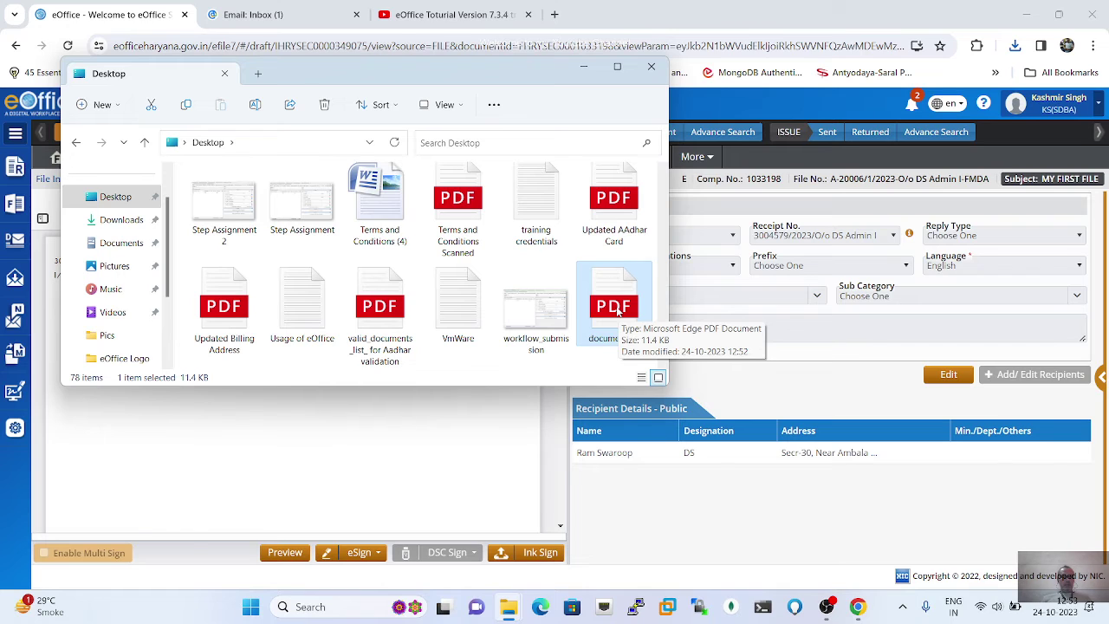
double_click(617, 310)
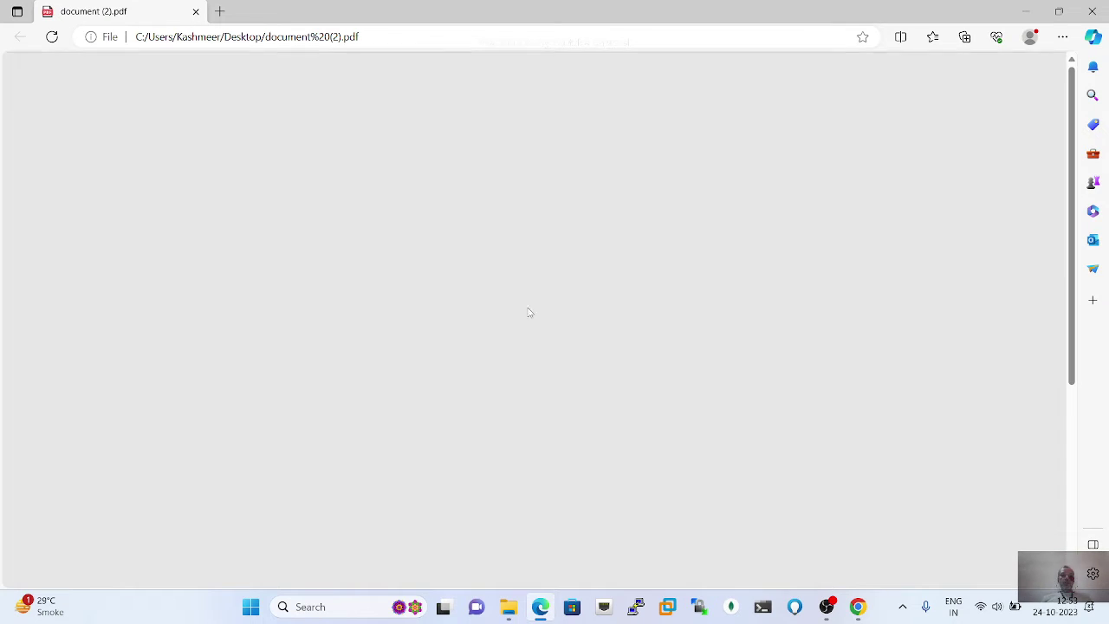
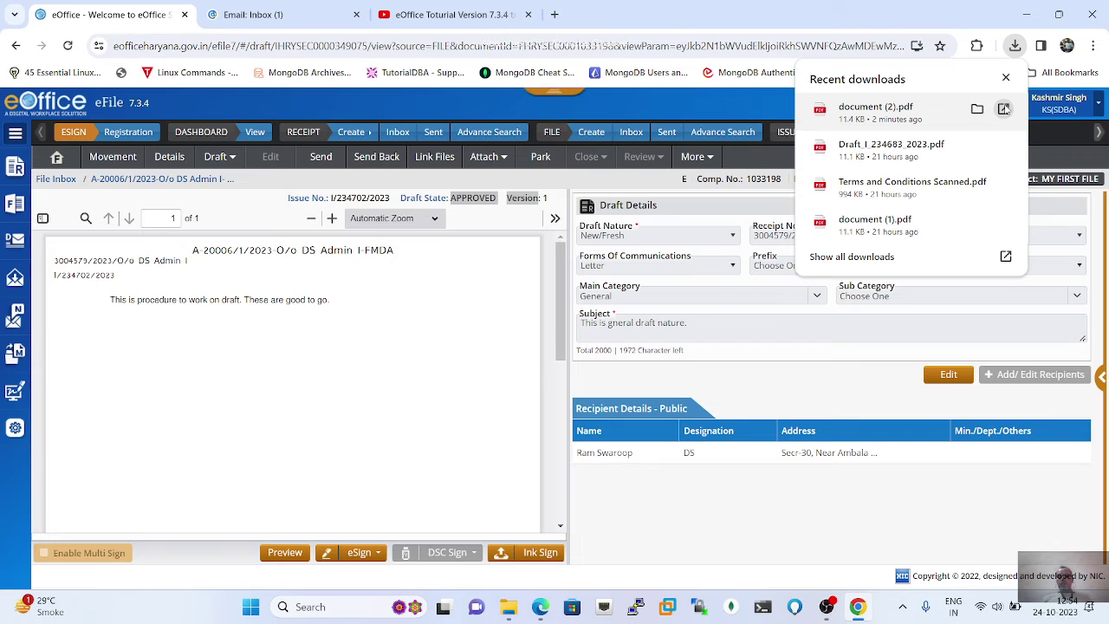
Step: Show the downloaded document (2).pdf in its folder from the browser's downloads list
right_click(877, 112)
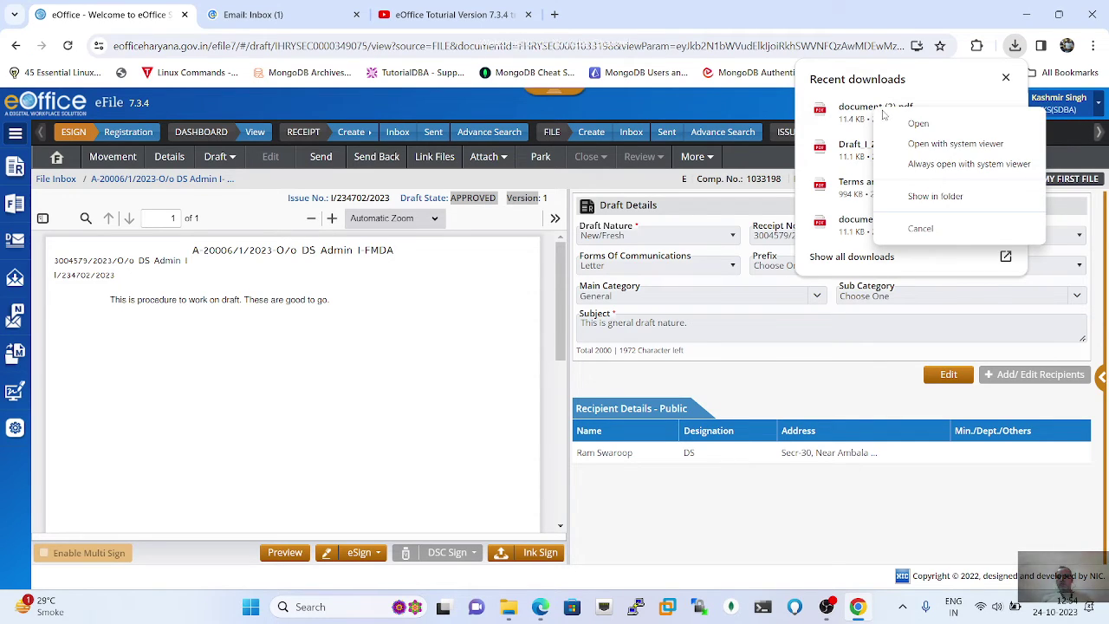
left_click(930, 197)
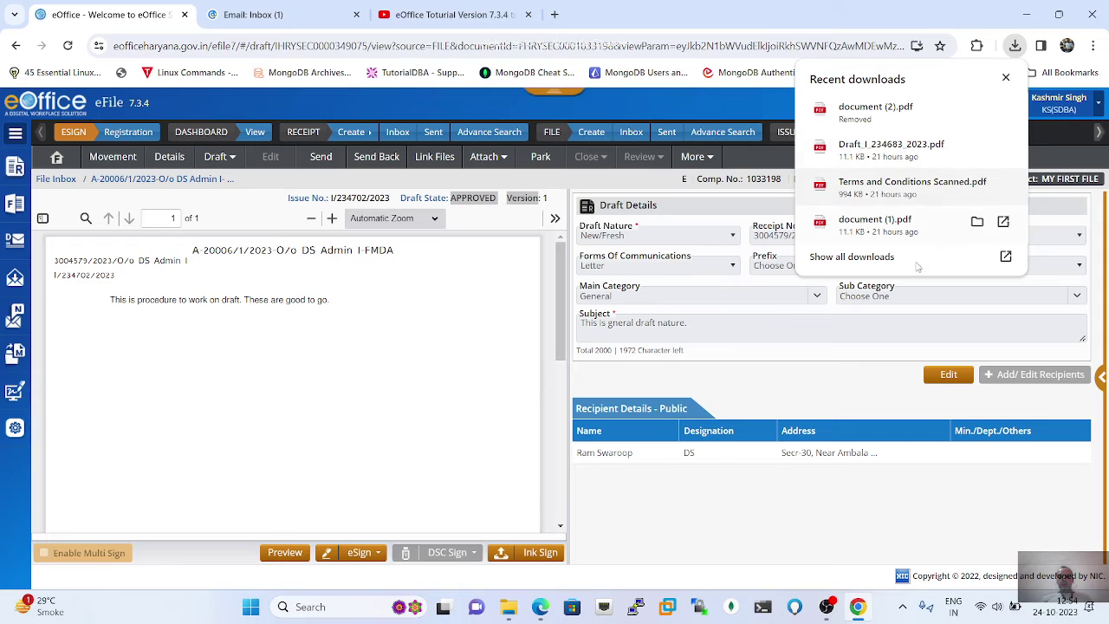
mouse_move(857, 606)
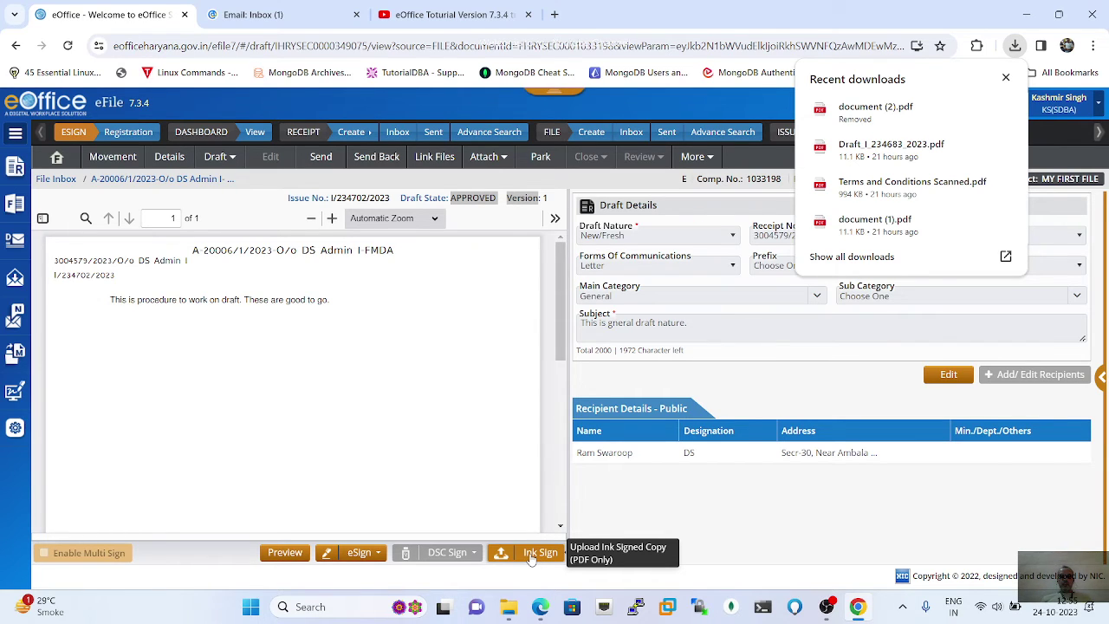
Step: Upload the document PDF from Downloads as the ink-signed copy of draft I/234702/2023
left_click(532, 558)
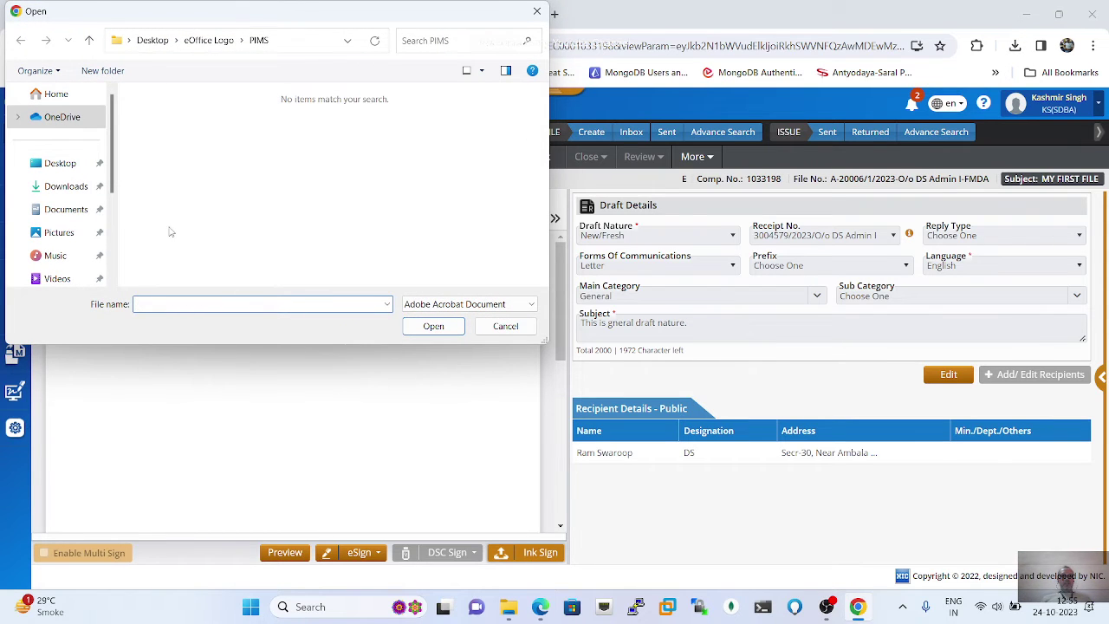
left_click(67, 187)
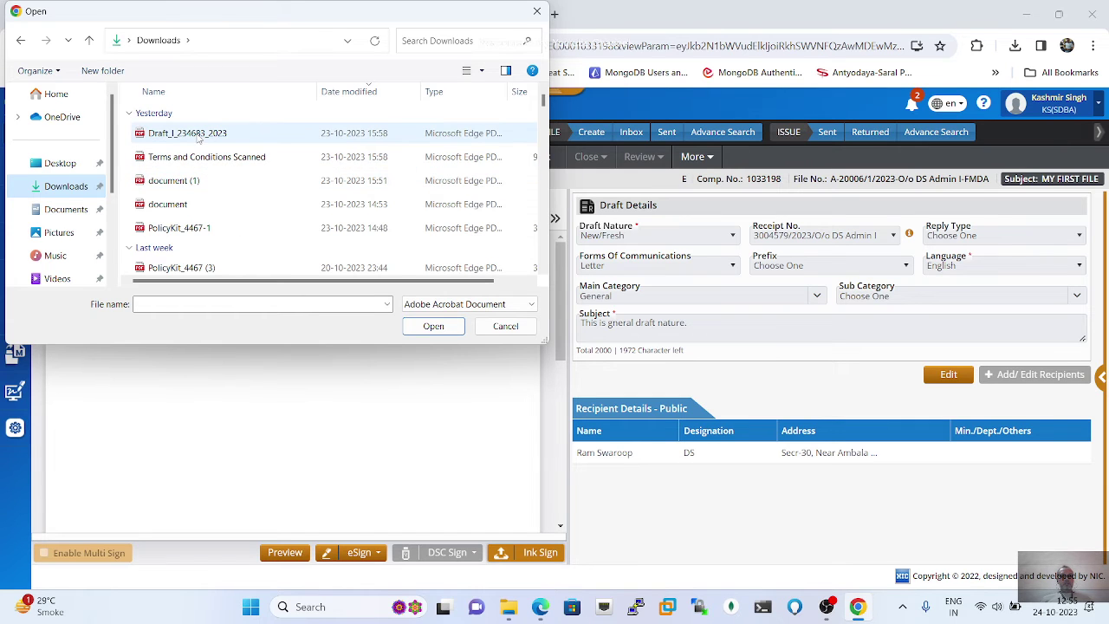
left_click(169, 203)
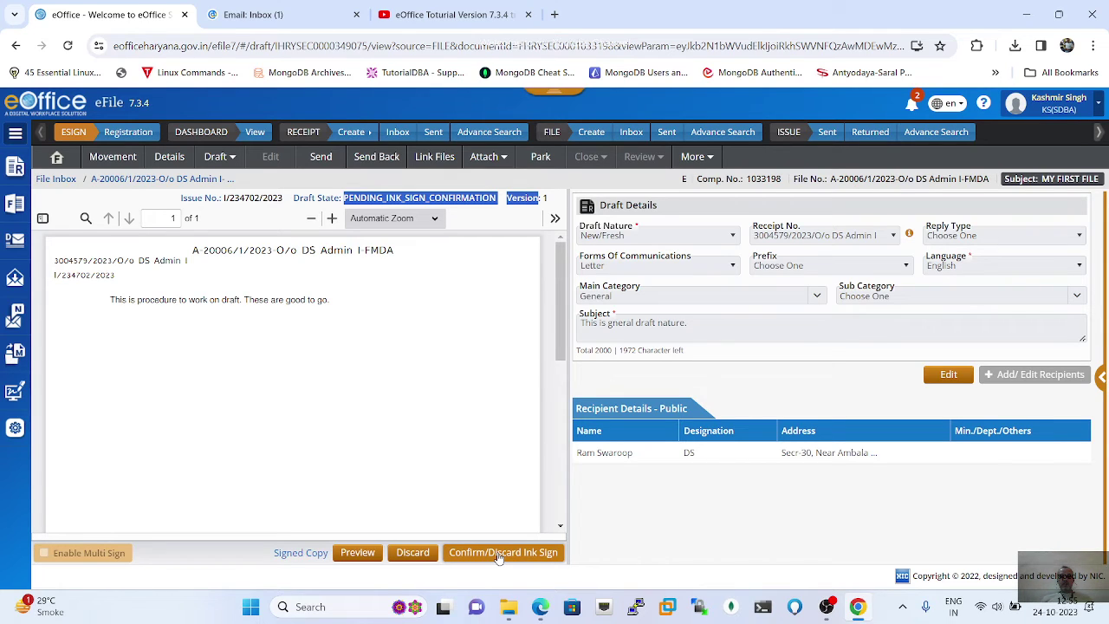
Step: Preview the uploaded ink-signed copy, then discard it and confirm with Yes
left_click(358, 553)
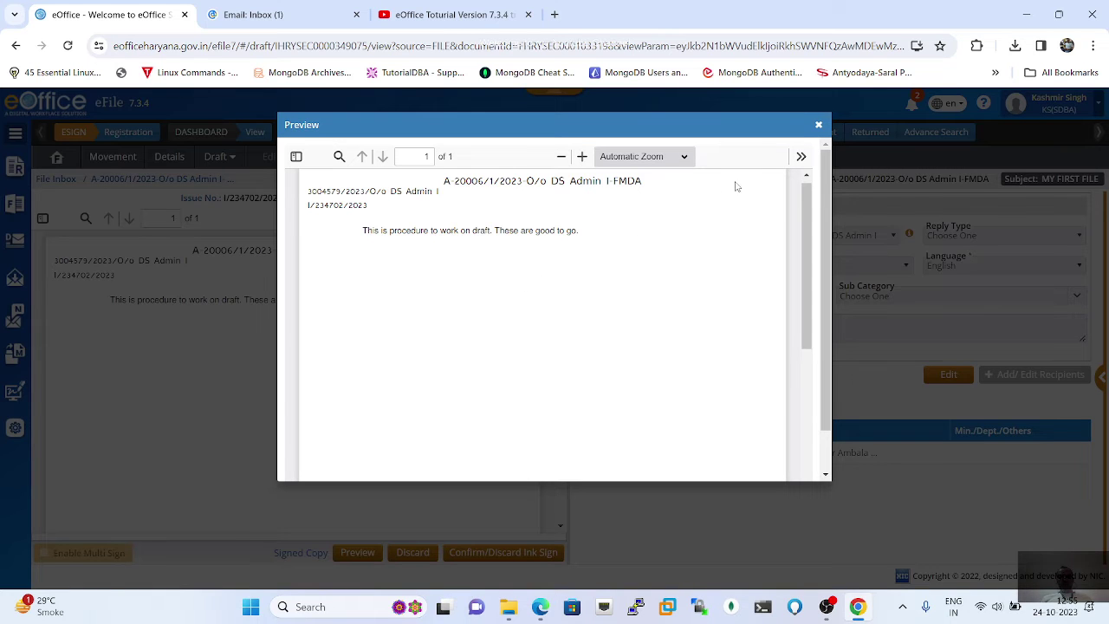
left_click(818, 126)
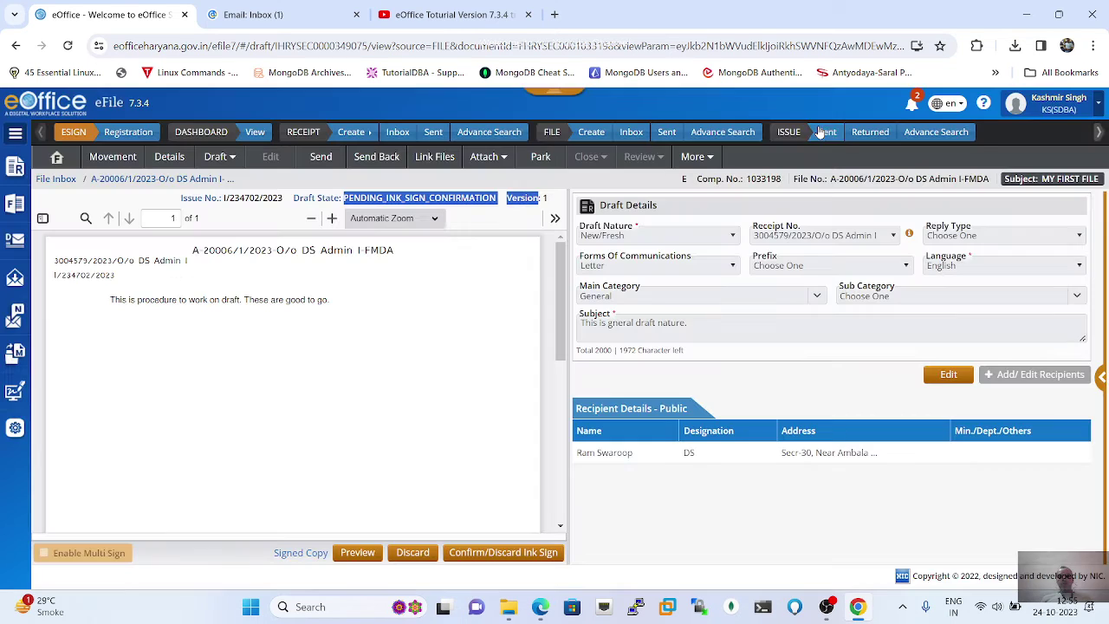
left_click(413, 553)
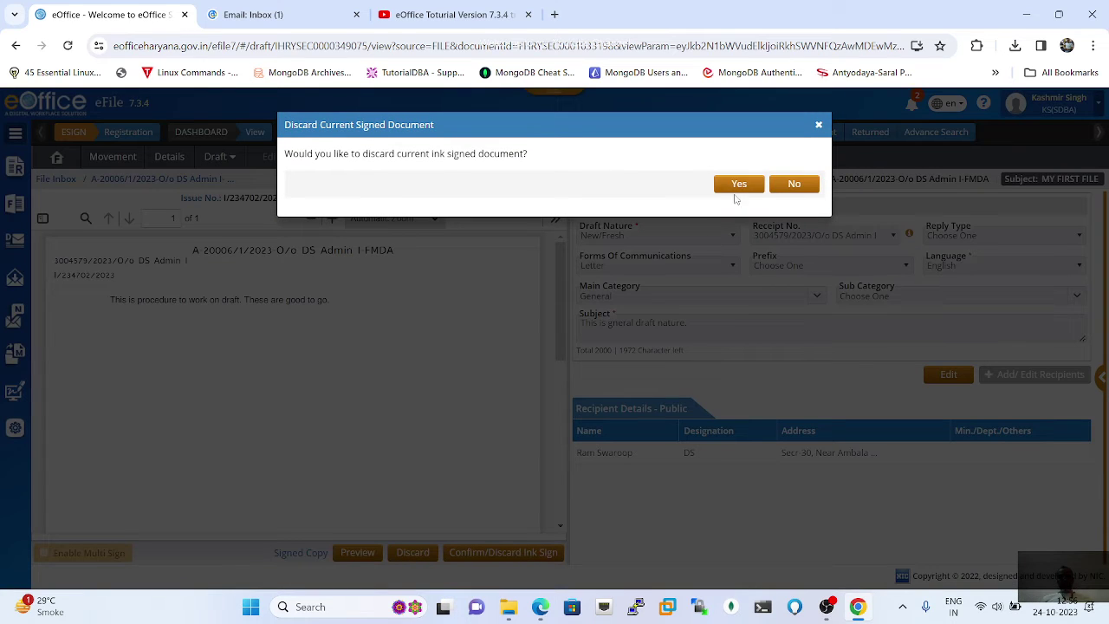
left_click(739, 185)
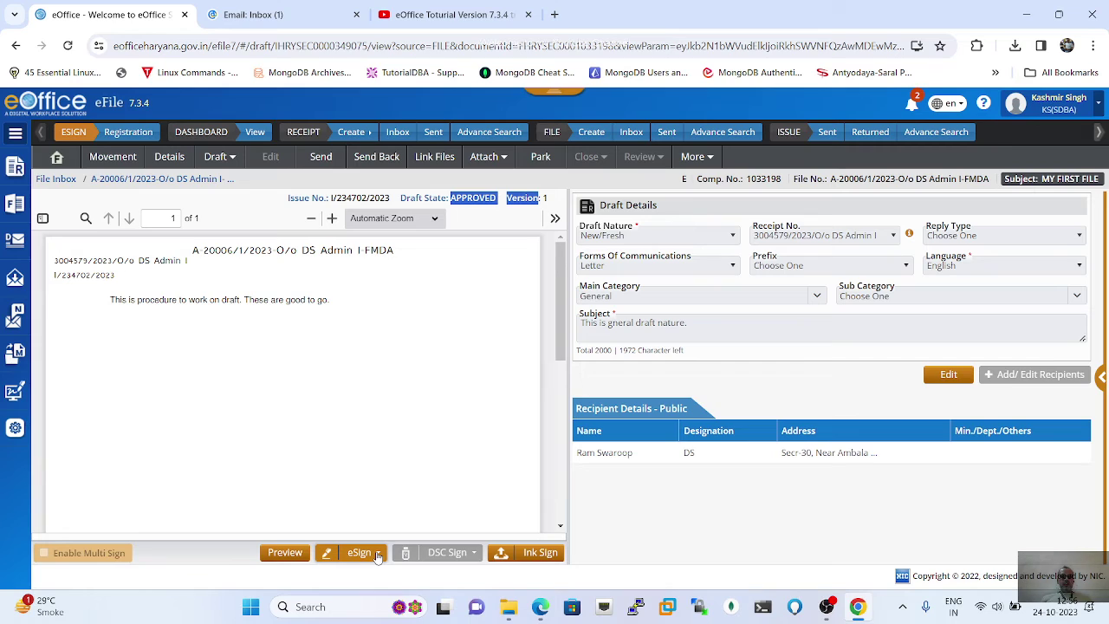
Step: Choose Custom > With OTP e-signing and draw a signature box at the page's lower right
left_click(378, 554)
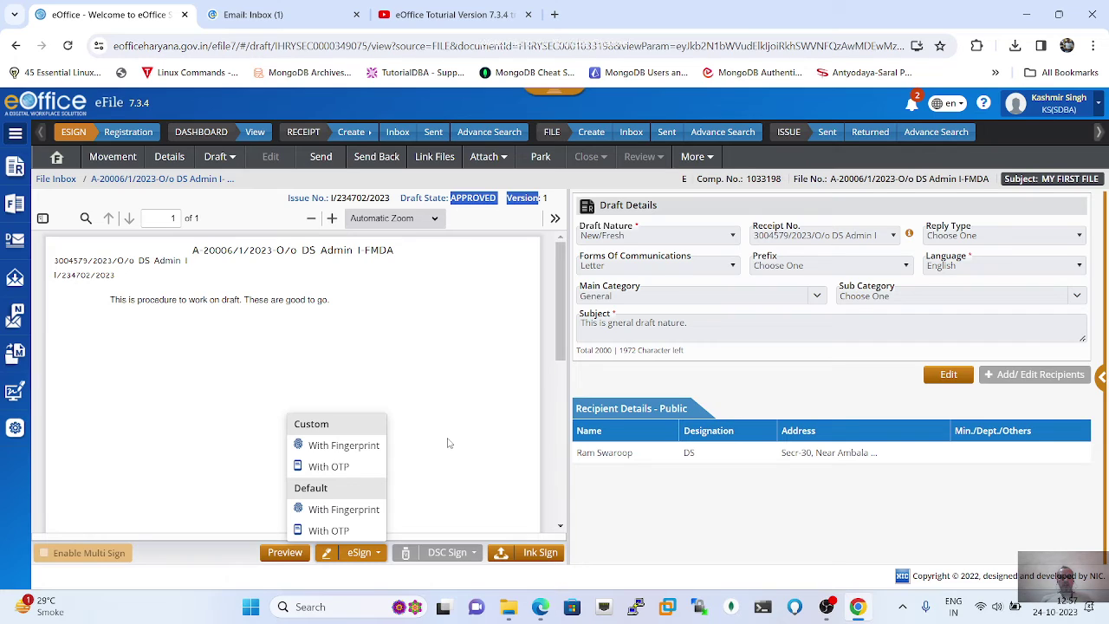
scroll(449, 443, "down", 5)
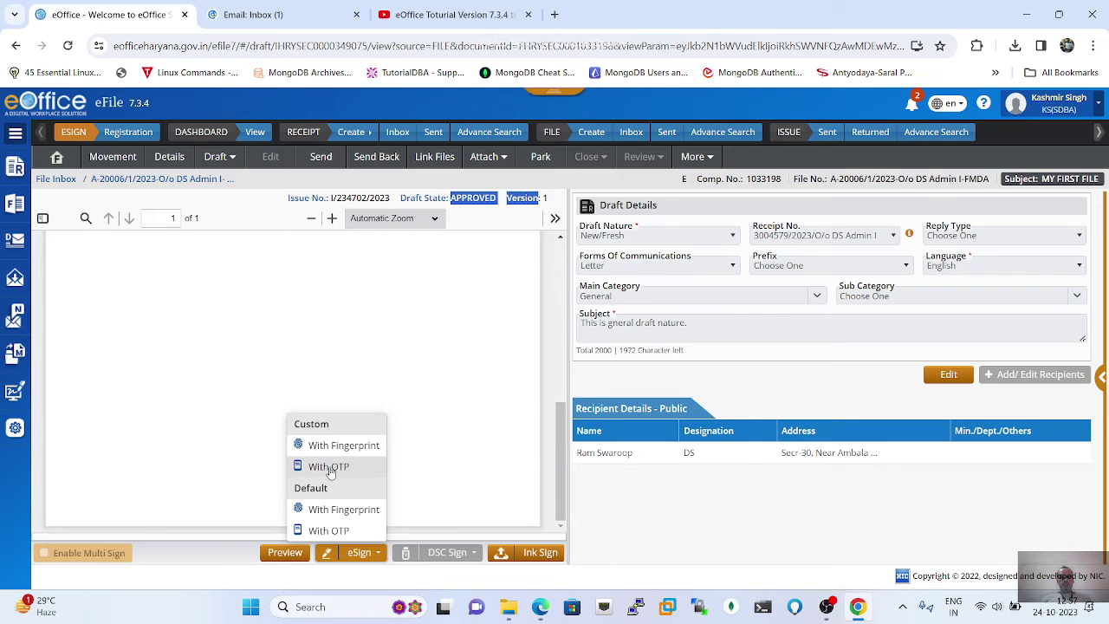
left_click(329, 468)
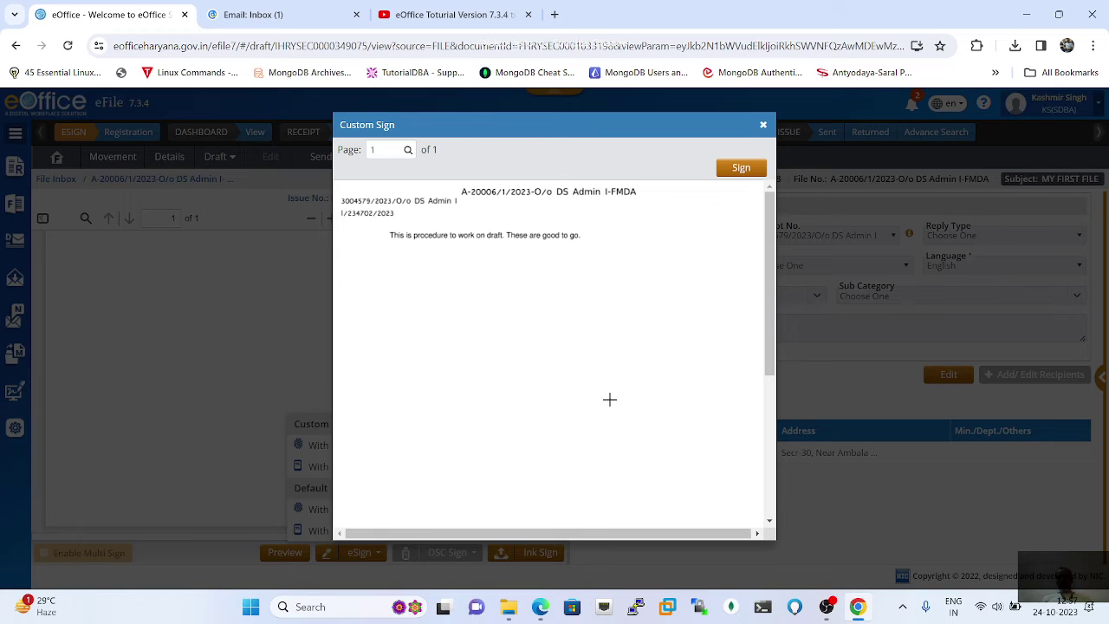
mouse_move(609, 399)
left_mouse_down()
mouse_move(641, 480)
mouse_move(750, 503)
left_mouse_up()
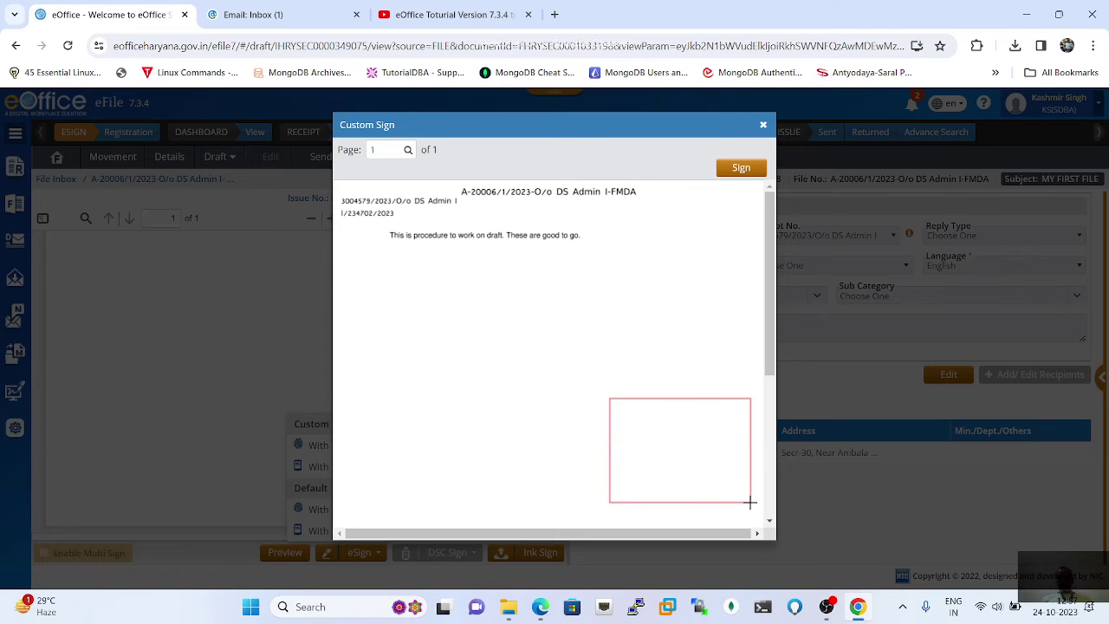
Step: Start signing, tick the Aadhaar consent, enter the last three Aadhaar digits and confirm with OK
left_click(742, 169)
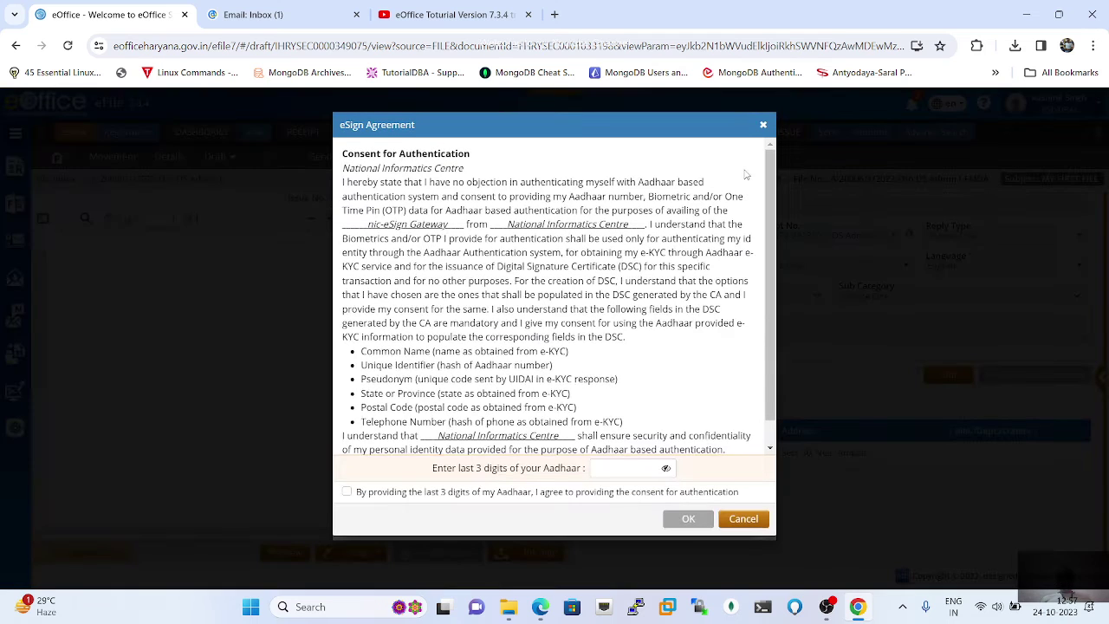
left_click(347, 492)
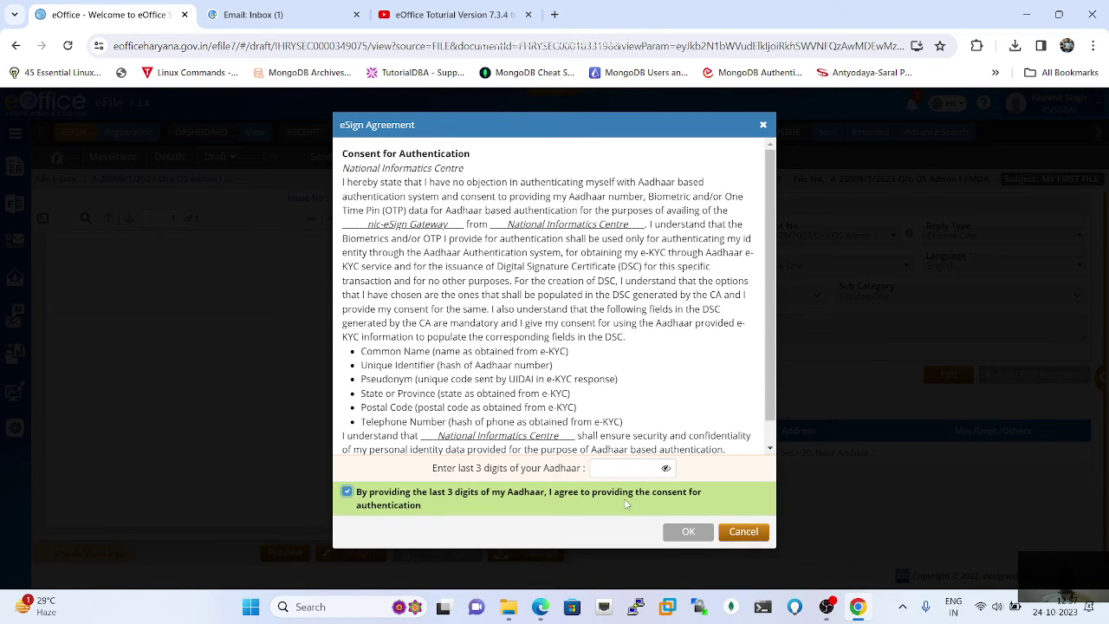
left_click(628, 470)
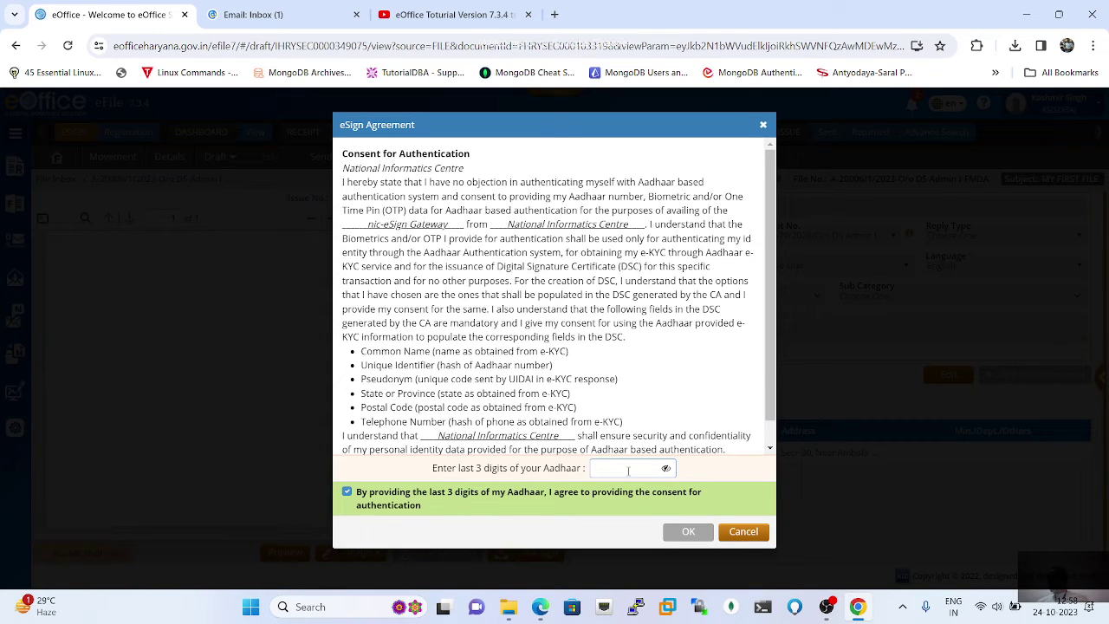
left_click(629, 471)
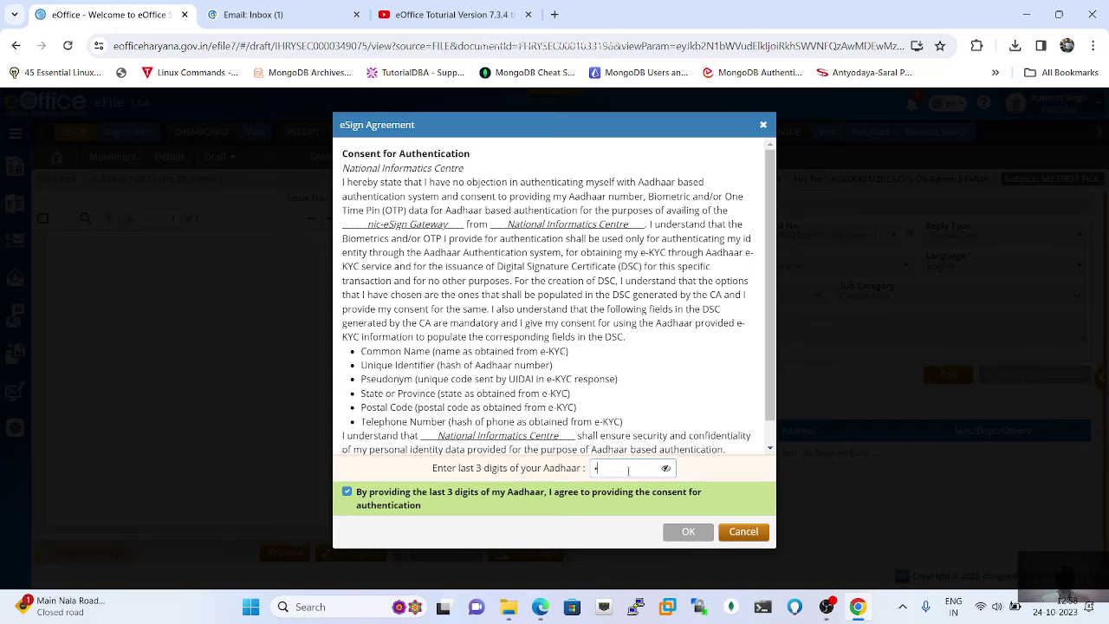
type("123")
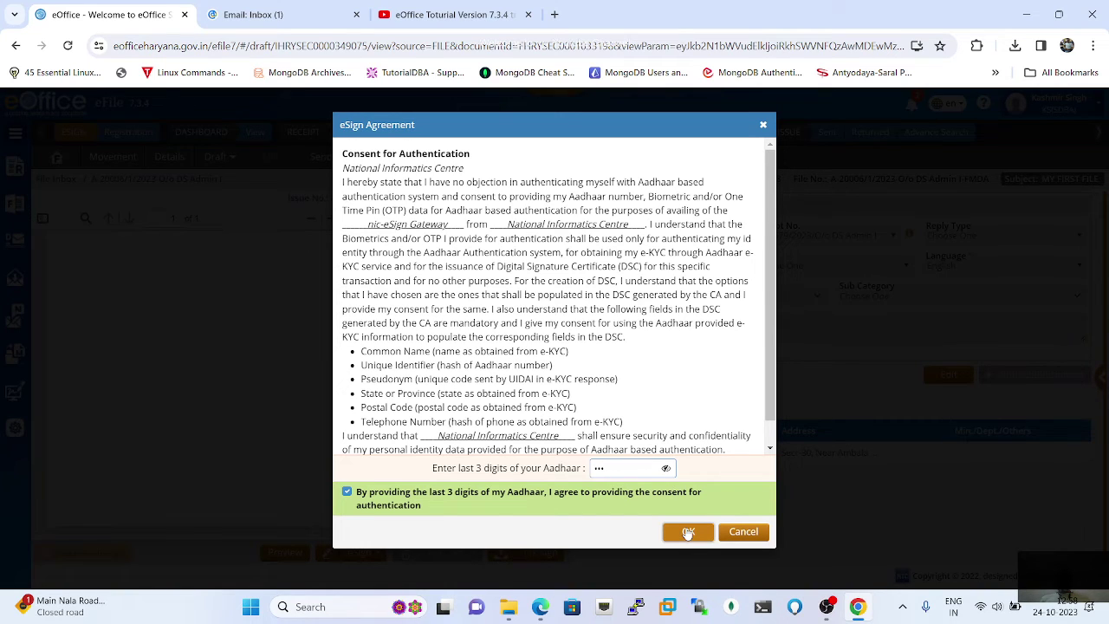
left_click(688, 532)
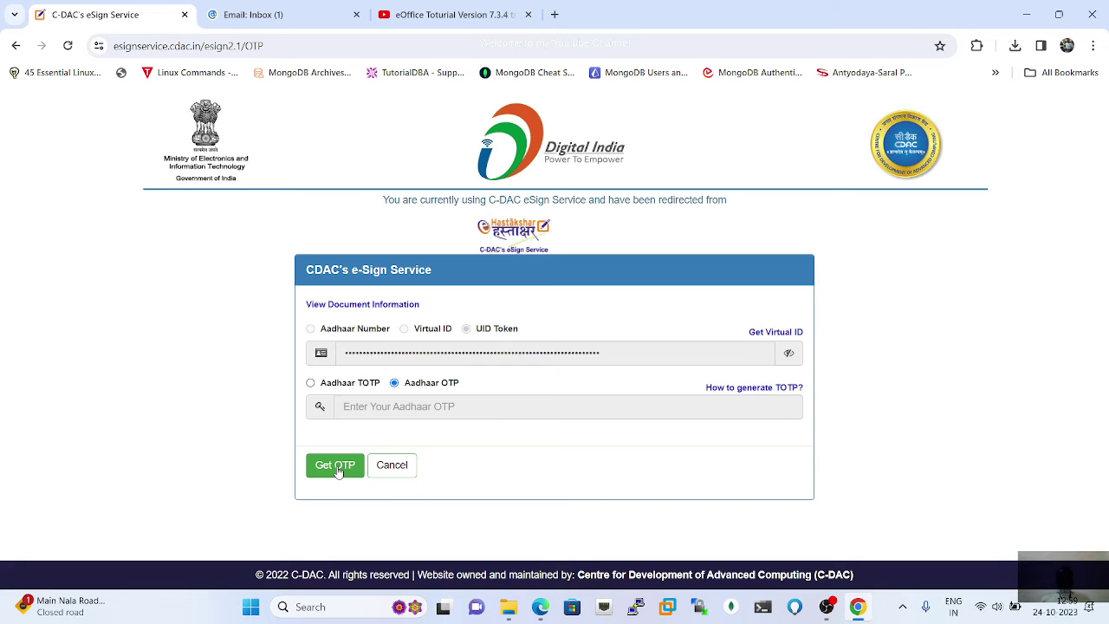
Step: Request the Aadhaar OTP and tick the OTP authentication consent
left_click(336, 466)
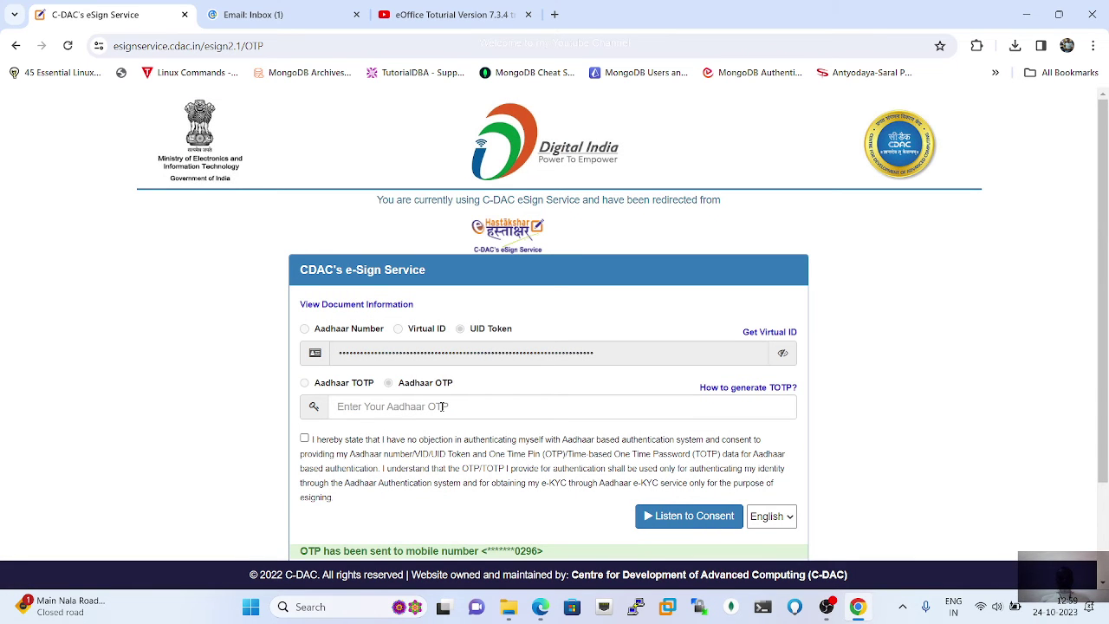
left_click(444, 406)
scroll(443, 406, "down", 2)
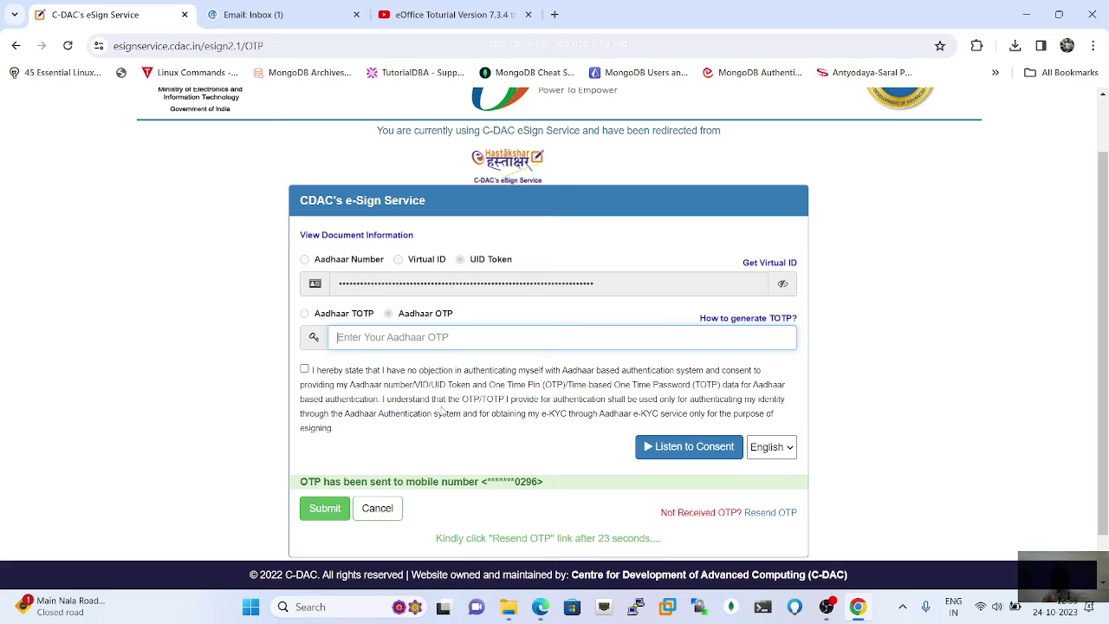
left_click(304, 369)
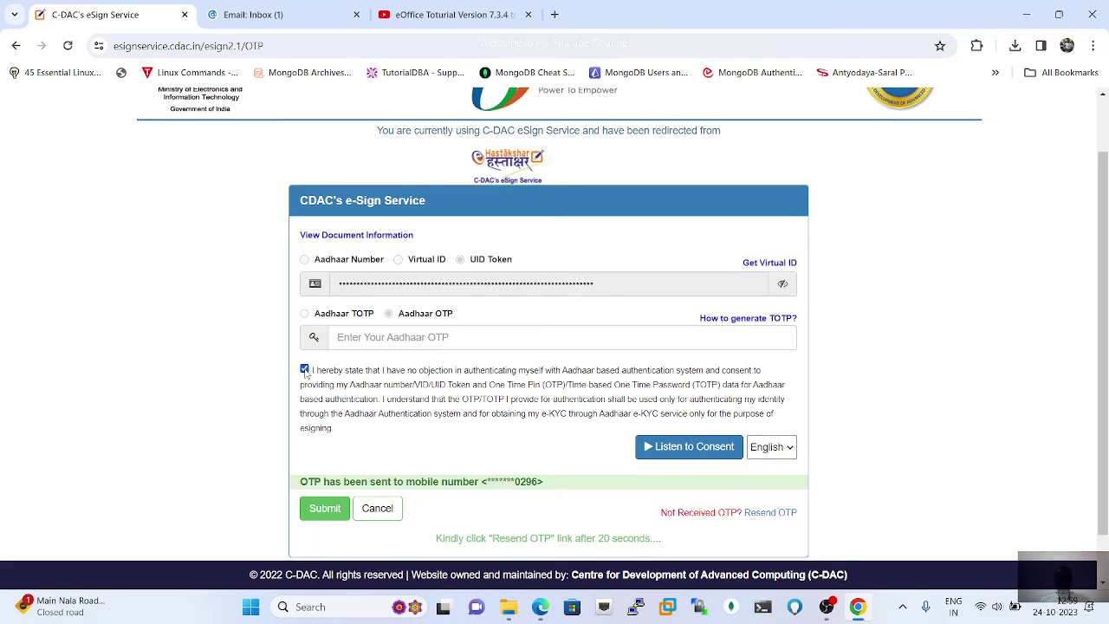
left_click(386, 338)
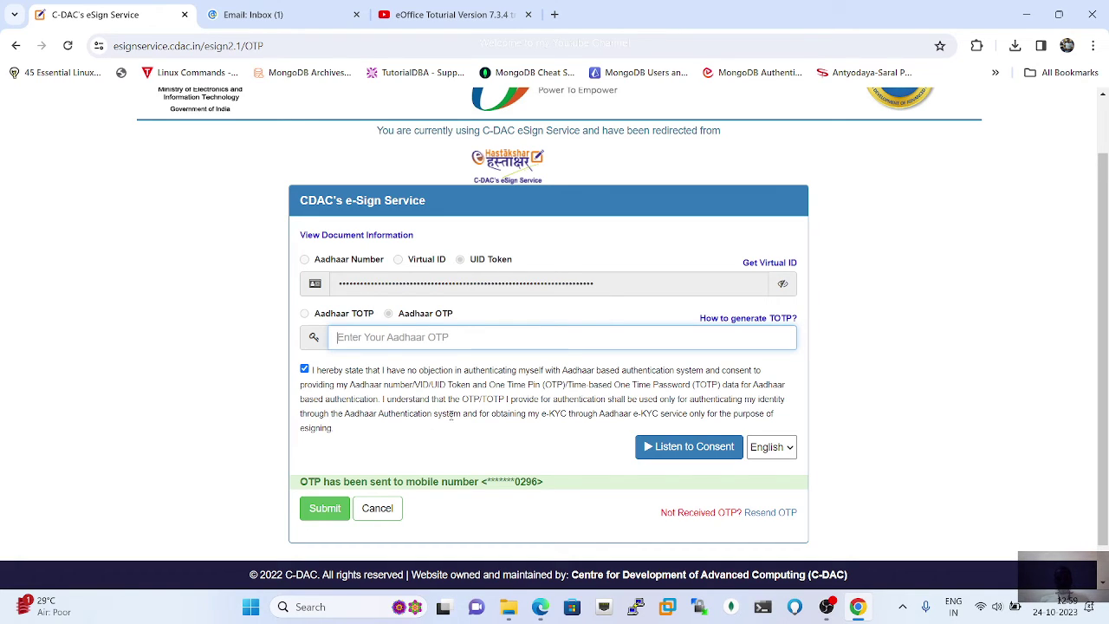
Step: Resend the OTP, re-tick consent, enter the received six-digit OTP and submit it
scroll(450, 414, "down", 1)
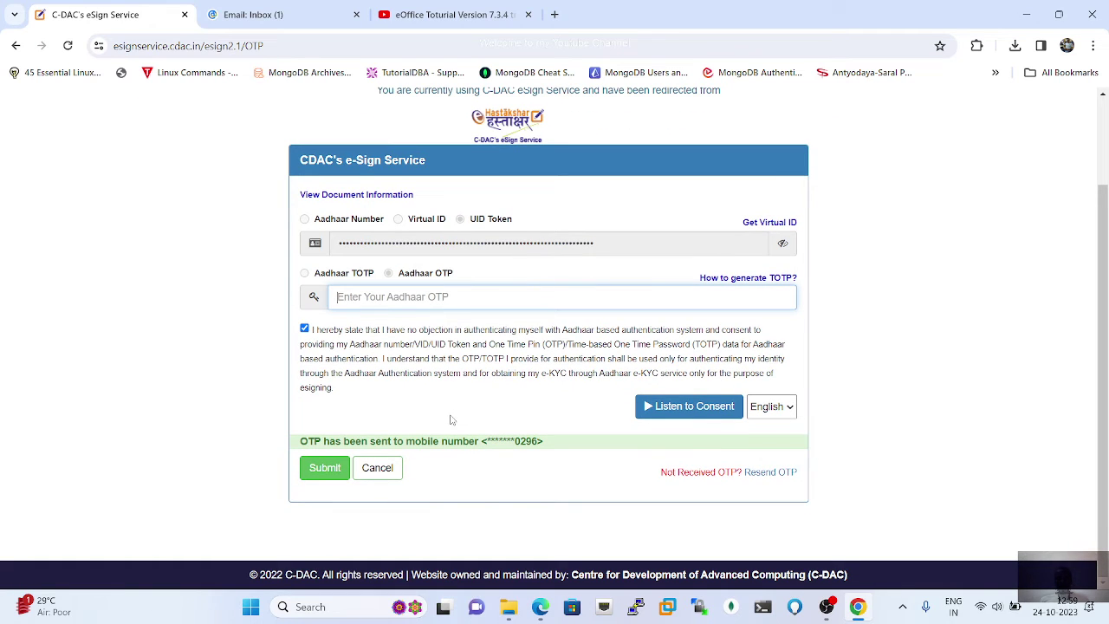
left_click(767, 473)
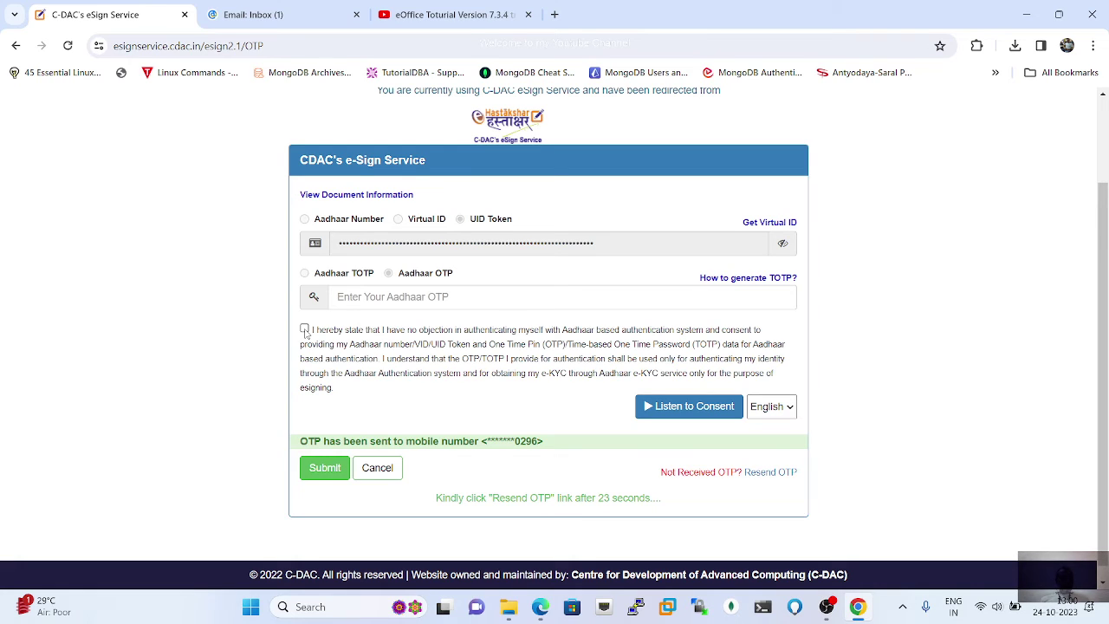
left_click(304, 329)
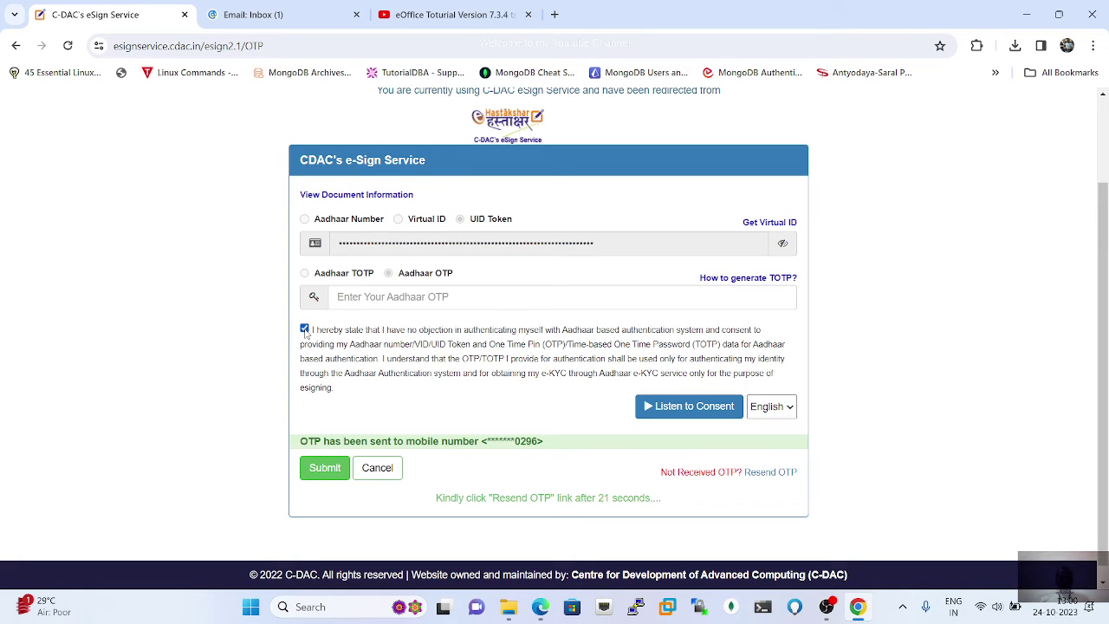
left_click(401, 296)
type("•••")
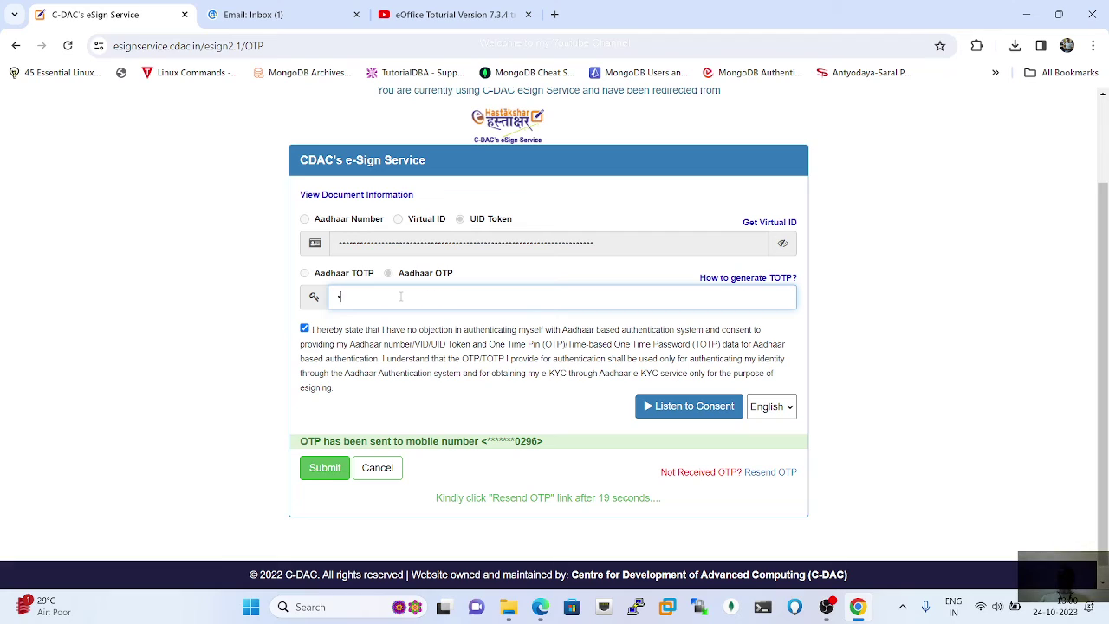
type("••")
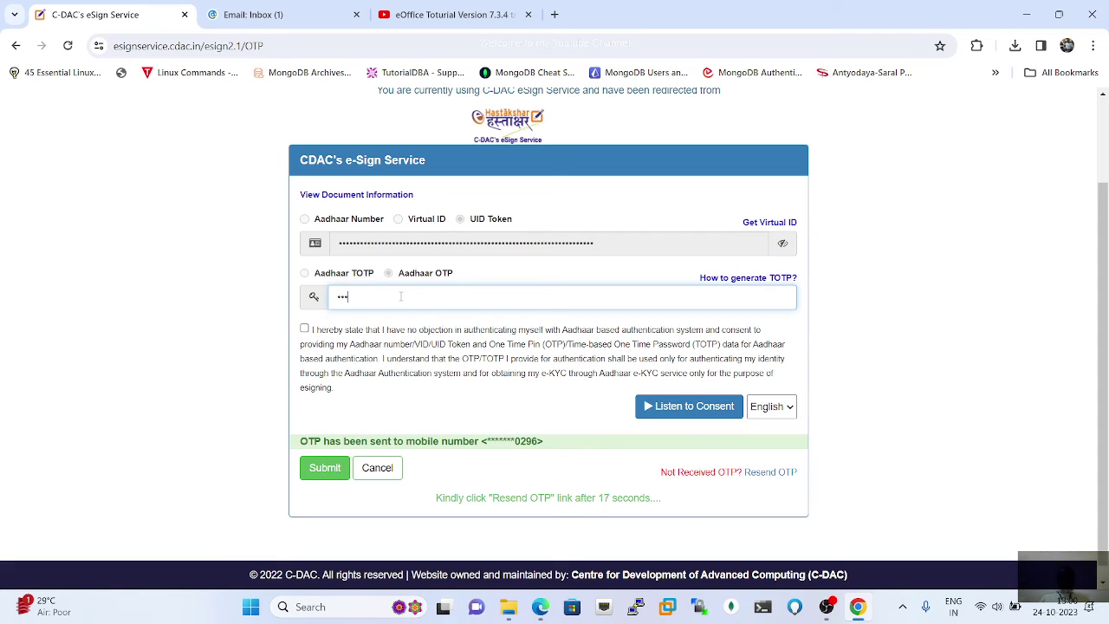
type("•")
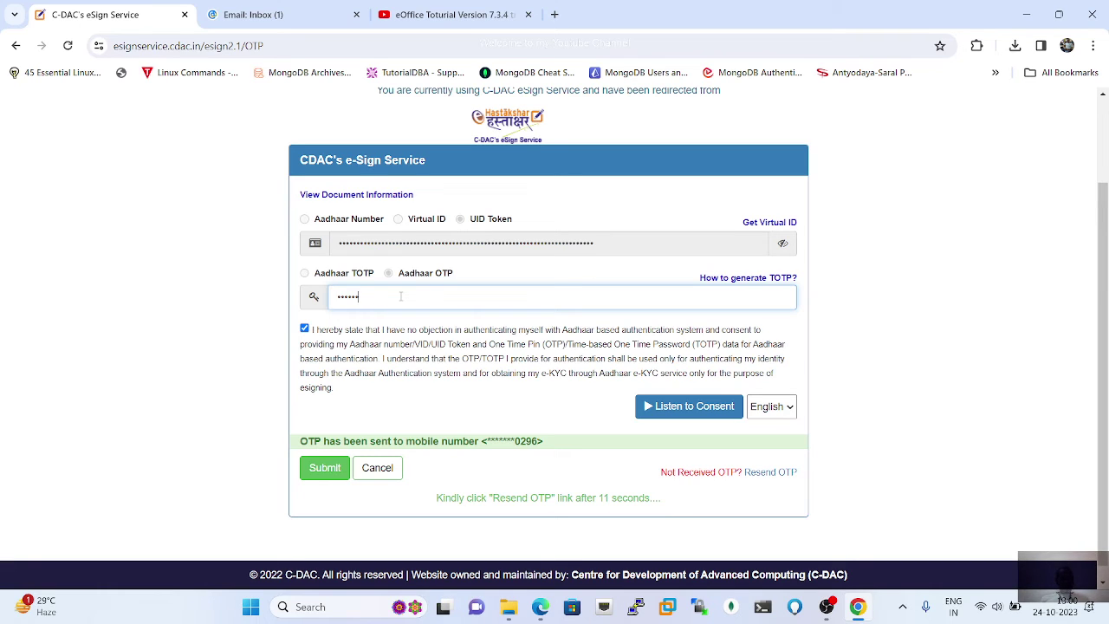
left_click(326, 469)
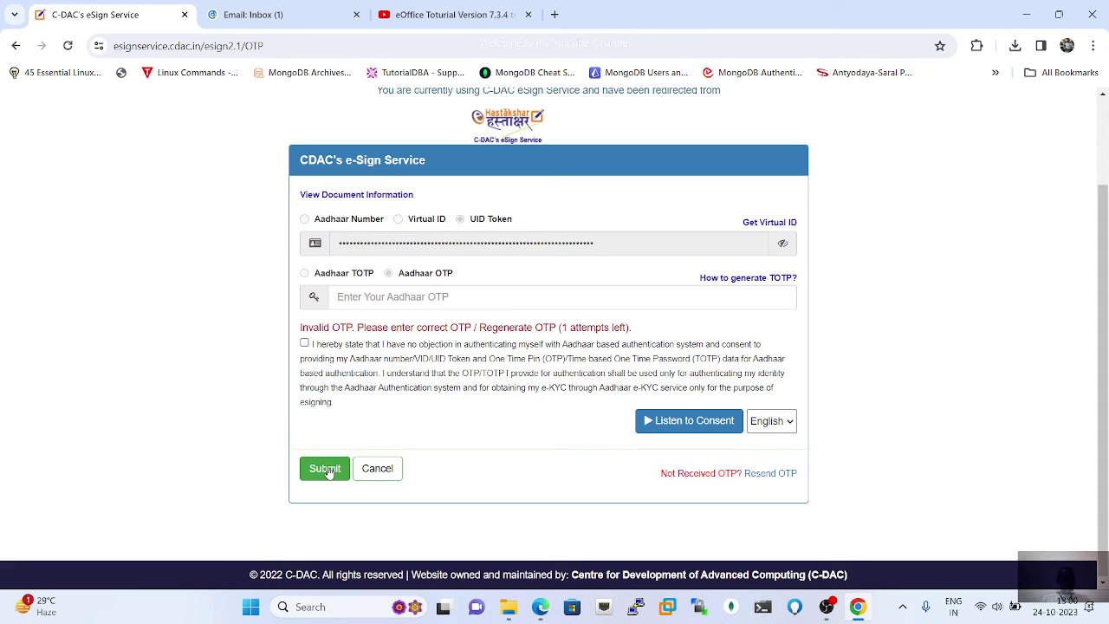
Step: Re-tick consent, correct the OTP entry to the six-digit code and submit to sign the draft
left_click(304, 344)
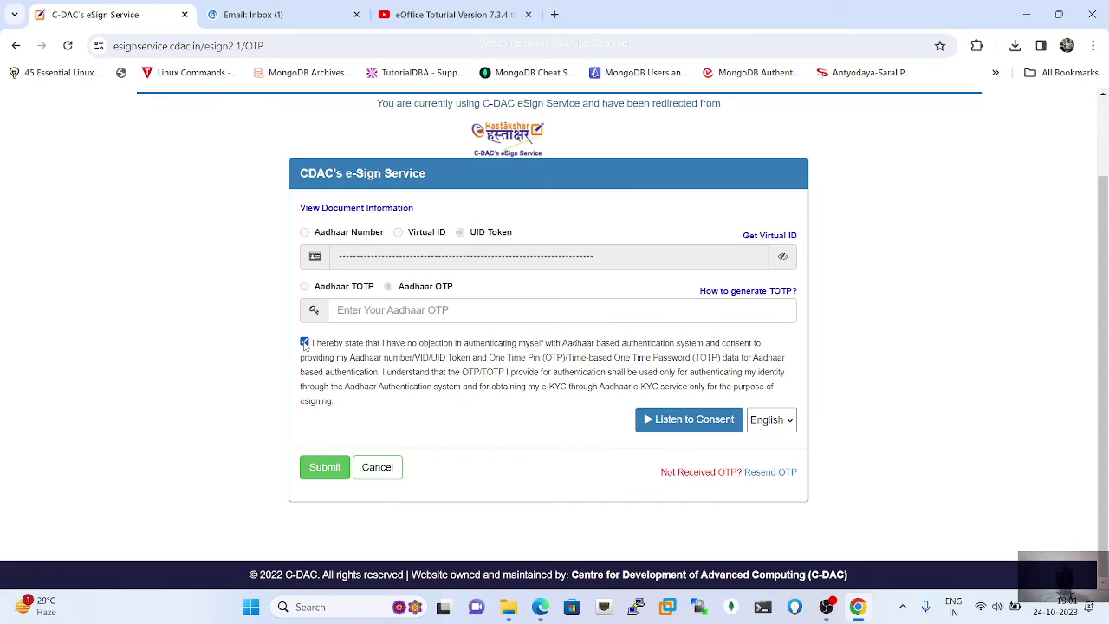
left_click(369, 309)
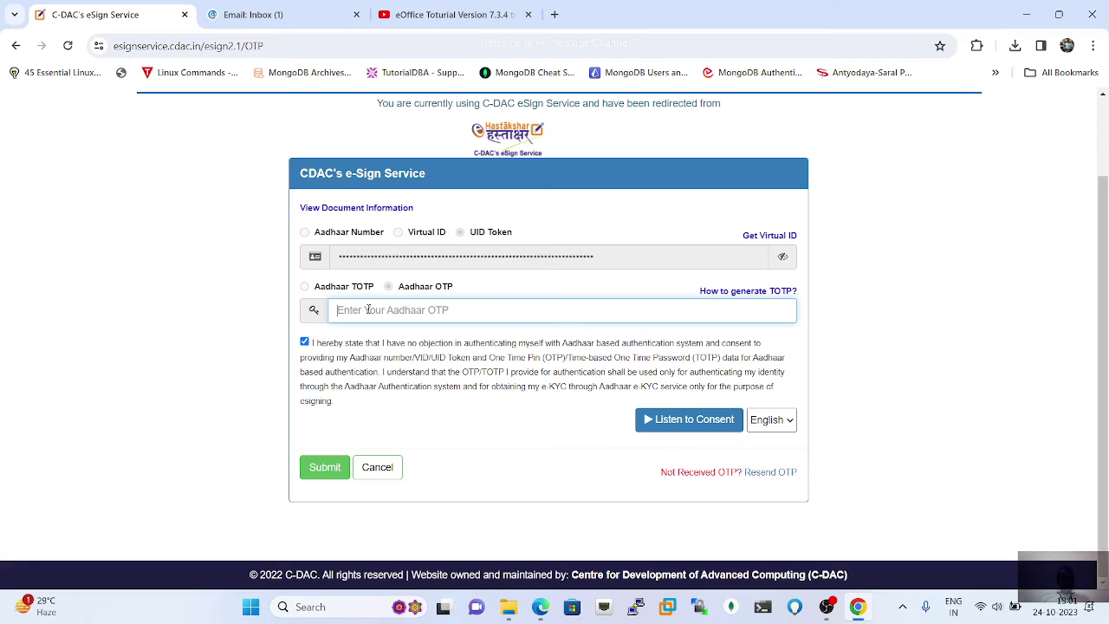
type("123")
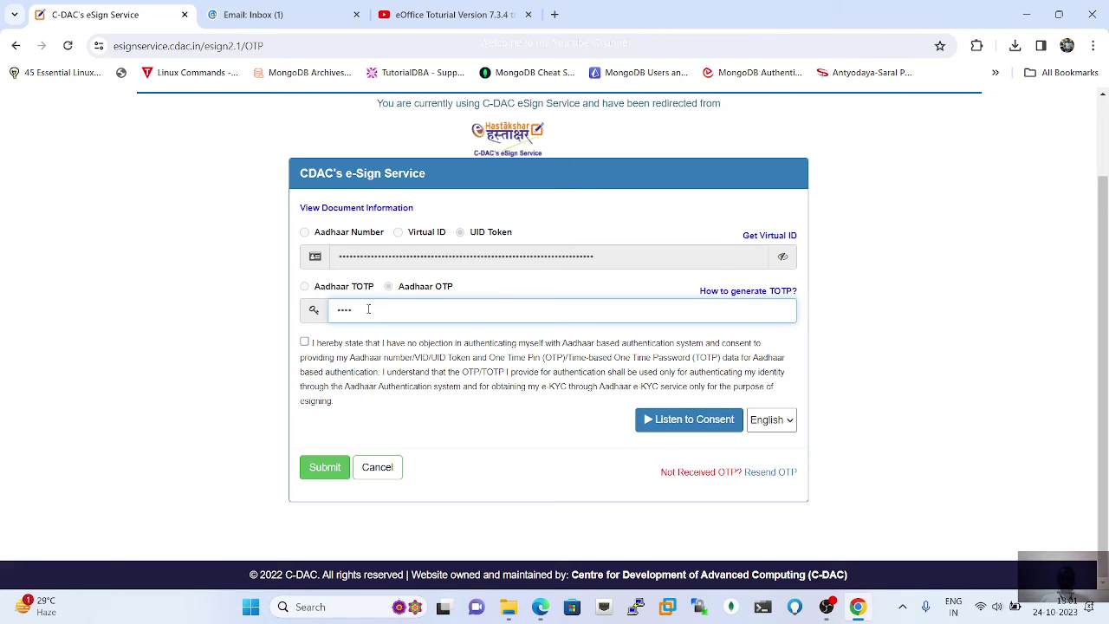
key("BackSpace")
key("BackSpace")
key("BackSpace")
key("BackSpace")
type("••••••")
left_click(317, 469)
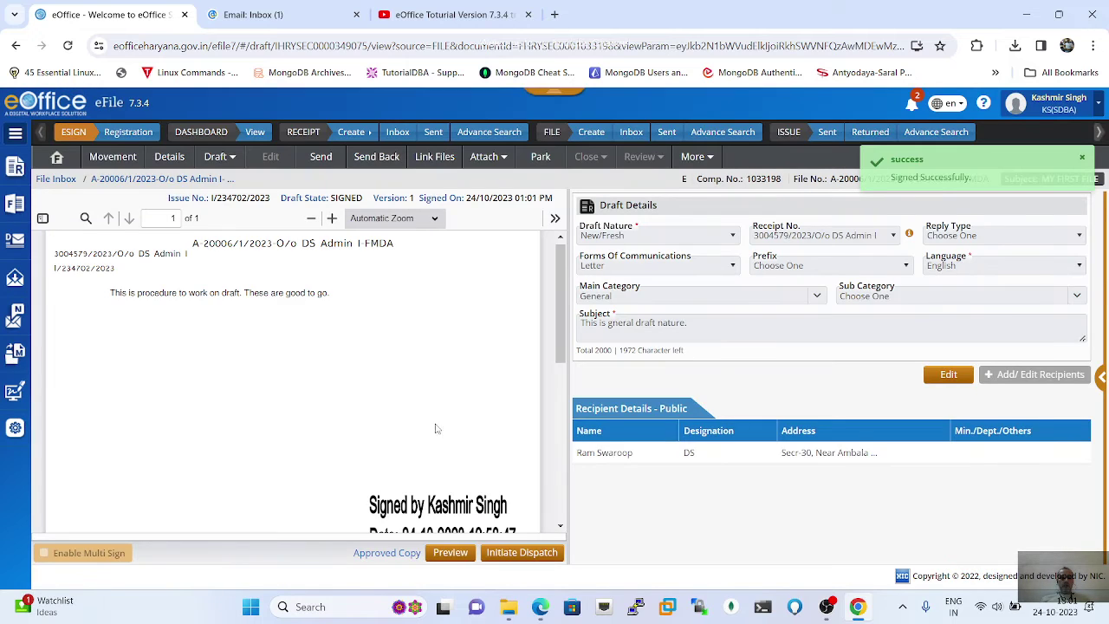
scroll(412, 414, "down", 3)
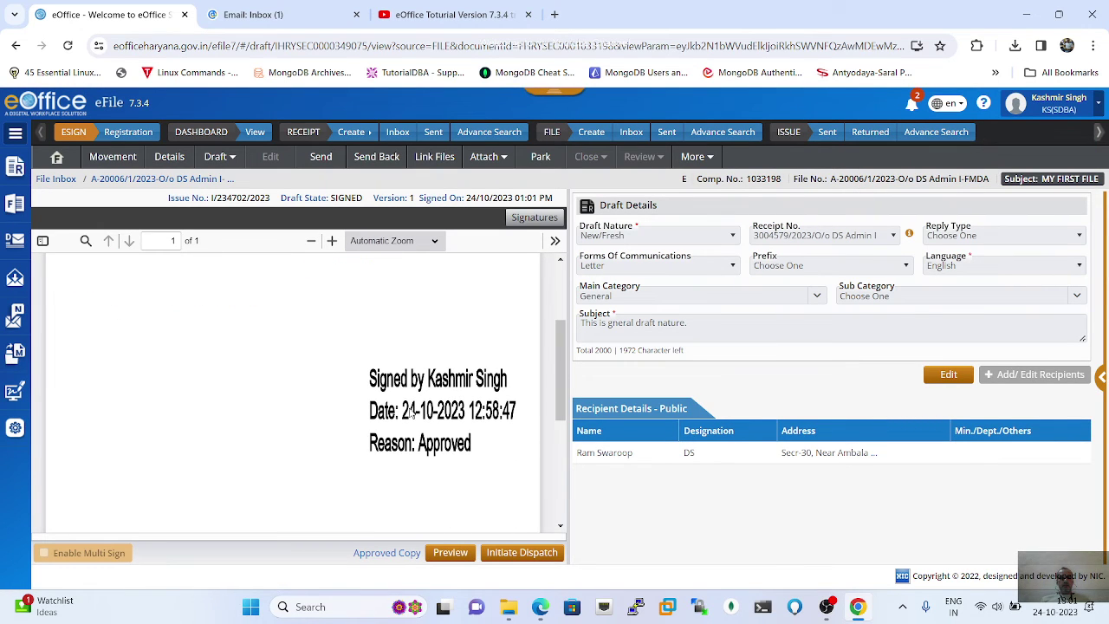
scroll(412, 413, "down", 1)
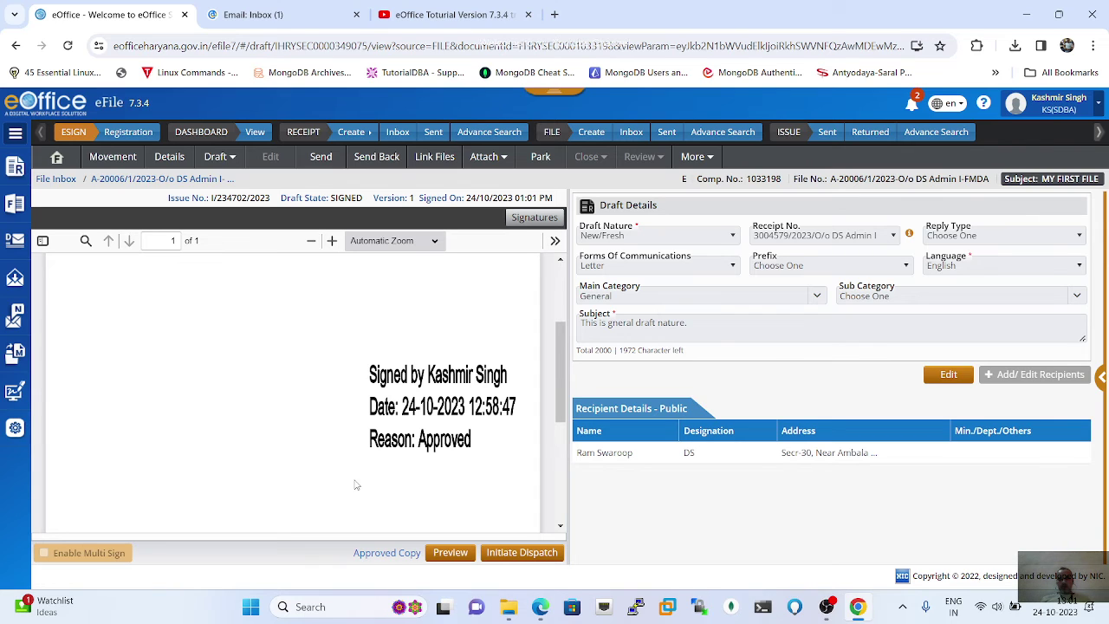
scroll(354, 486, "down", 1)
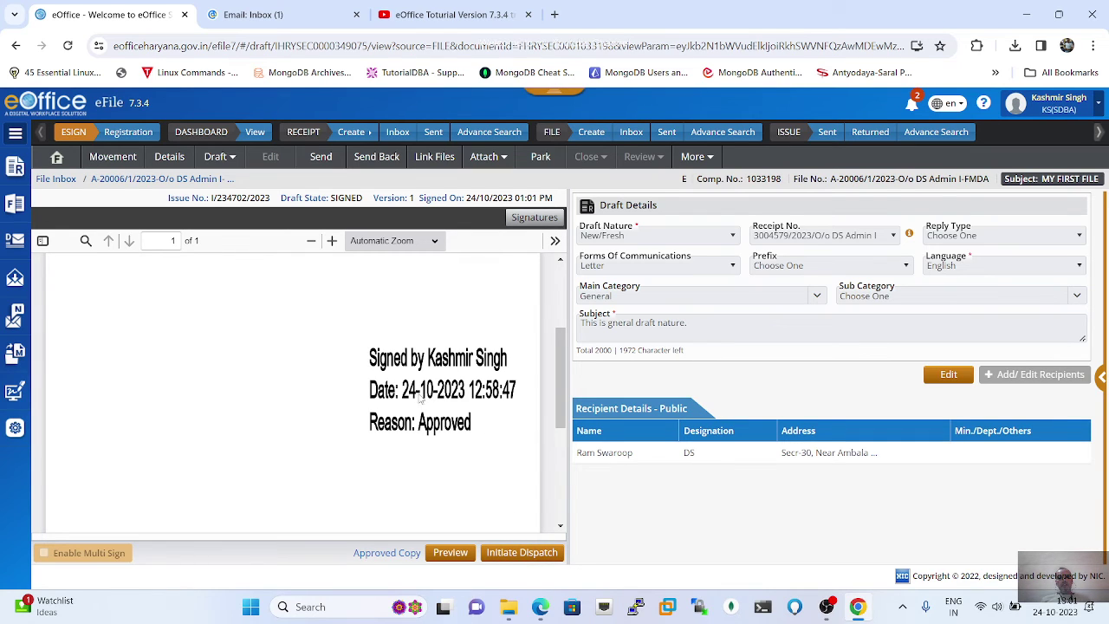
scroll(402, 398, "up", 1)
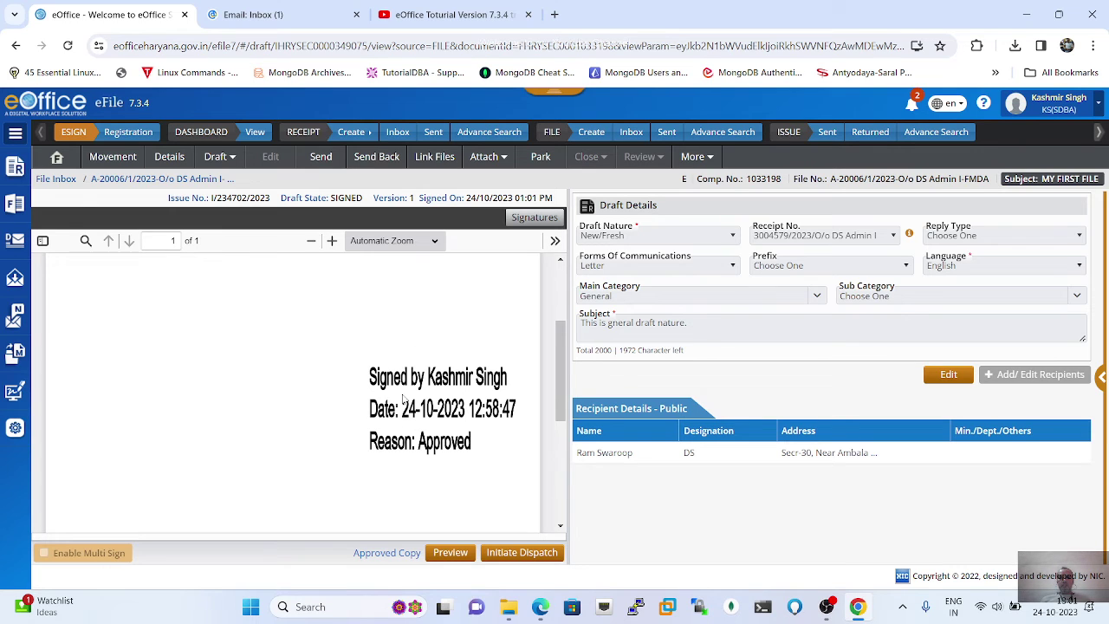
scroll(403, 399, "down", 1)
scroll(402, 398, "up", 2)
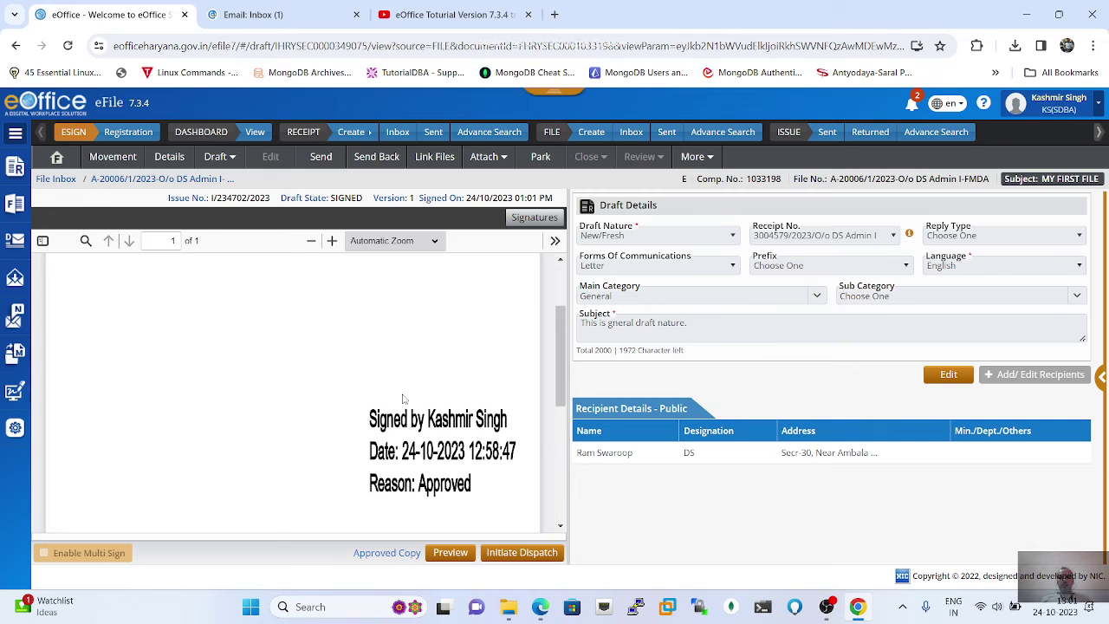
scroll(403, 399, "up", 1)
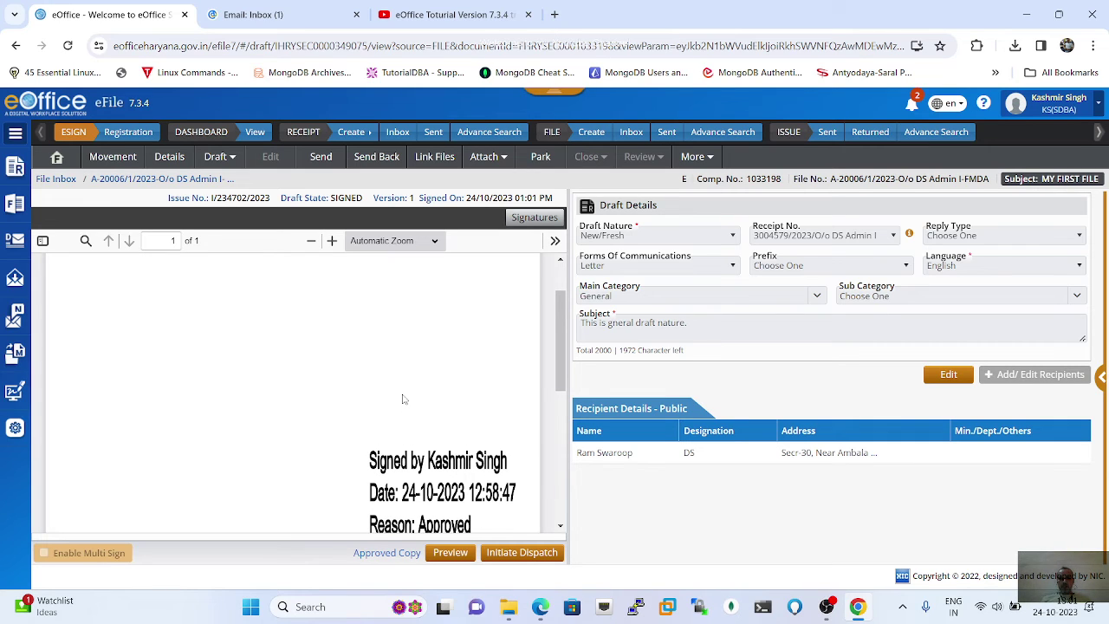
scroll(403, 398, "down", 2)
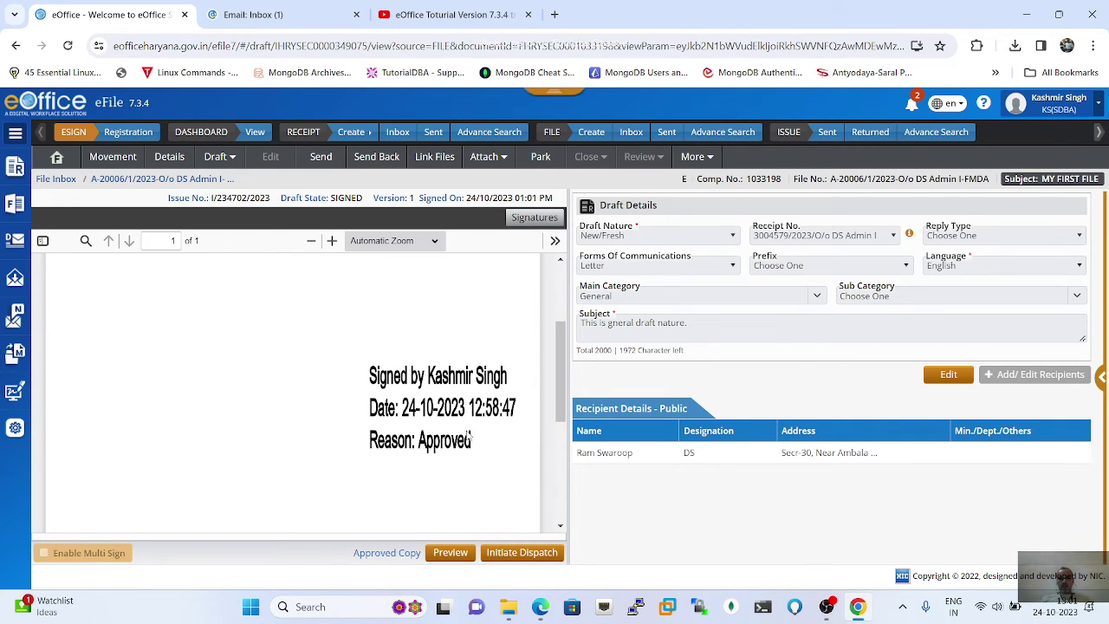
scroll(448, 441, "down", 5)
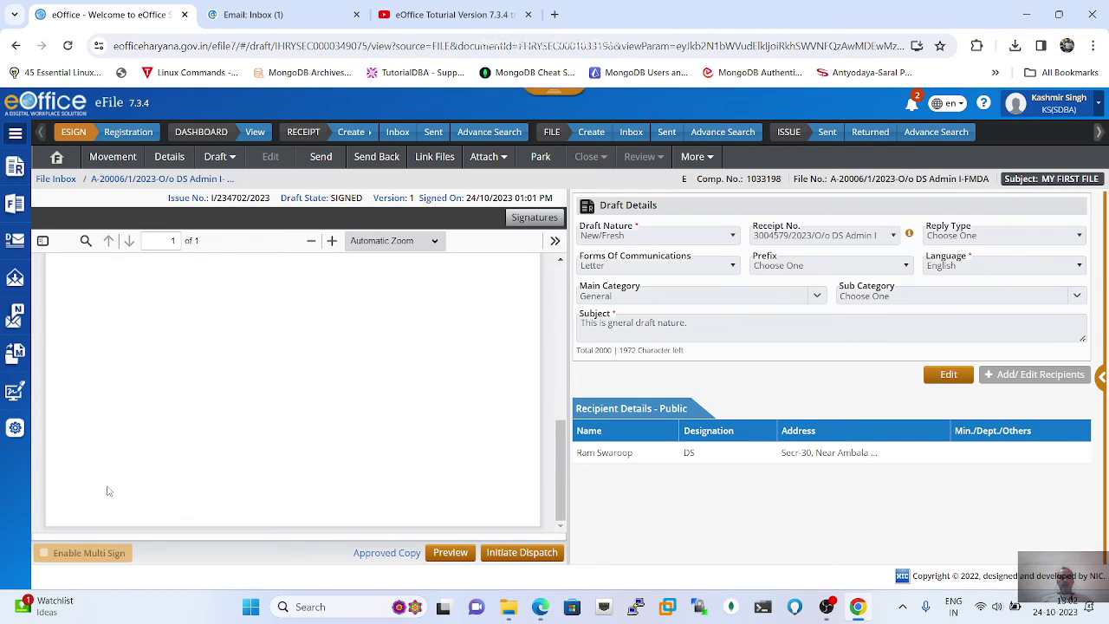
Step: Initiate dispatch for signed draft I/234702/2023 to open its Dispatch Draft page
left_click(523, 555)
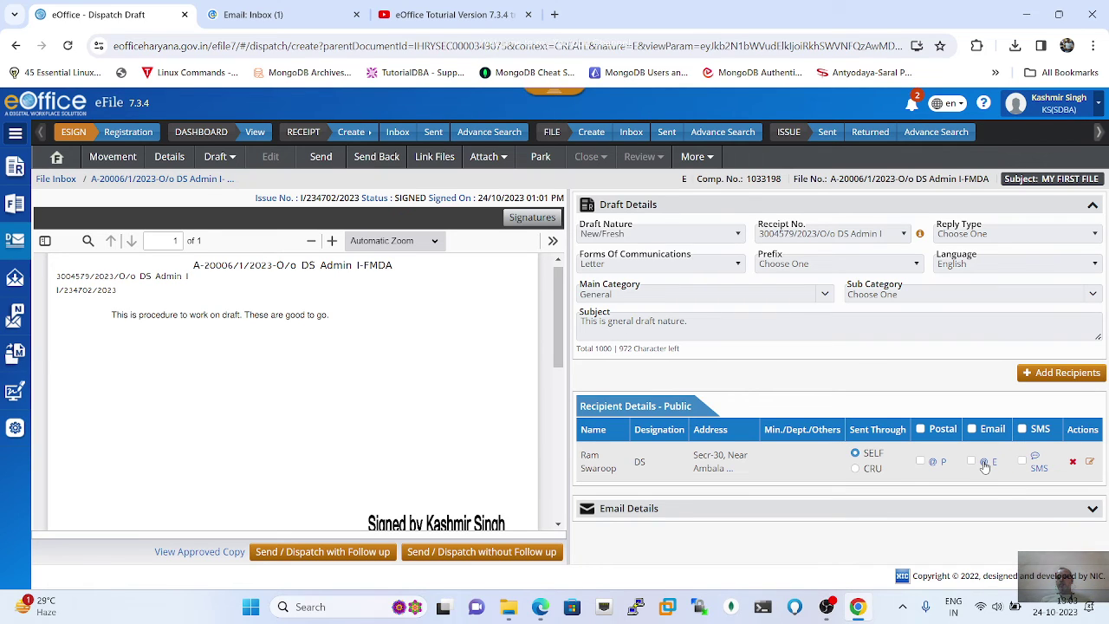
Step: Add email delivery for the DS recipient with subject 'Test' and message 'Testing for draft'
left_click(984, 465)
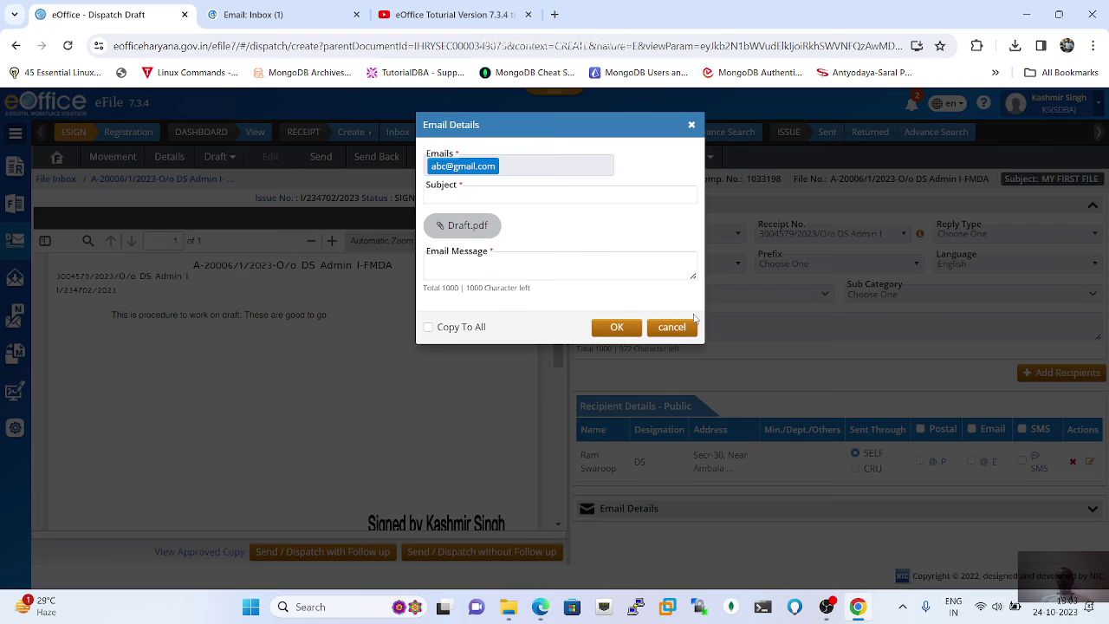
left_click(464, 195)
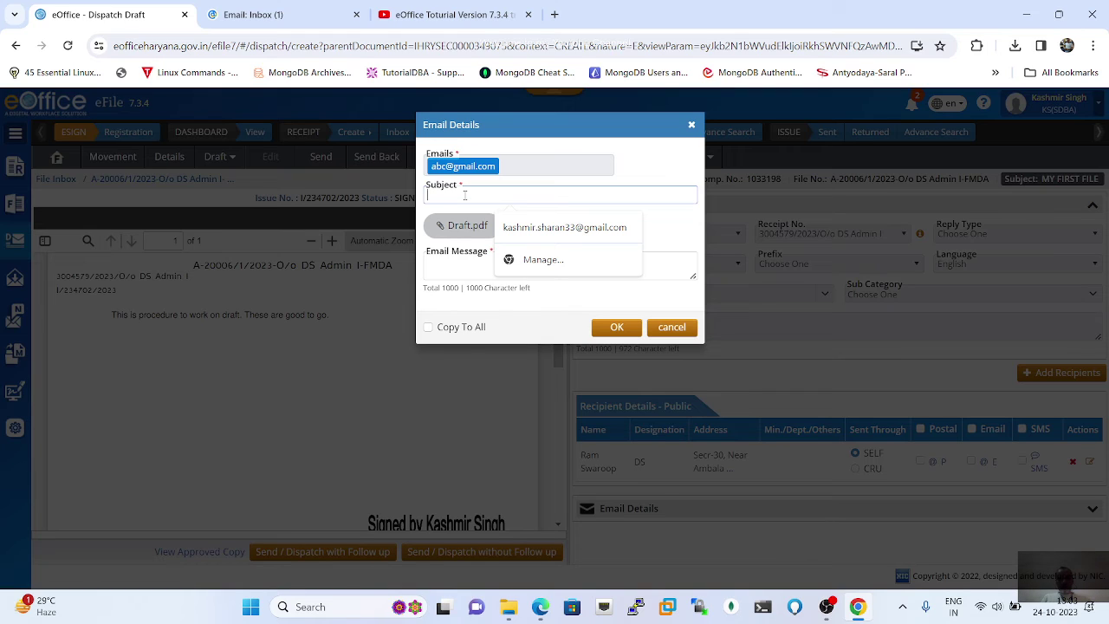
type("Test")
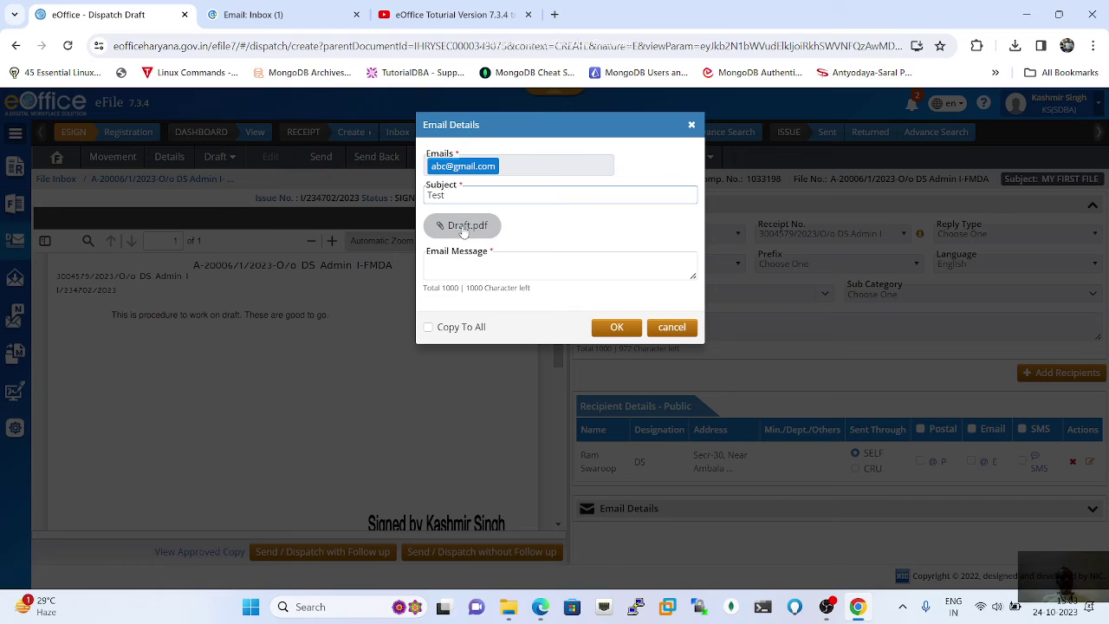
left_click(454, 264)
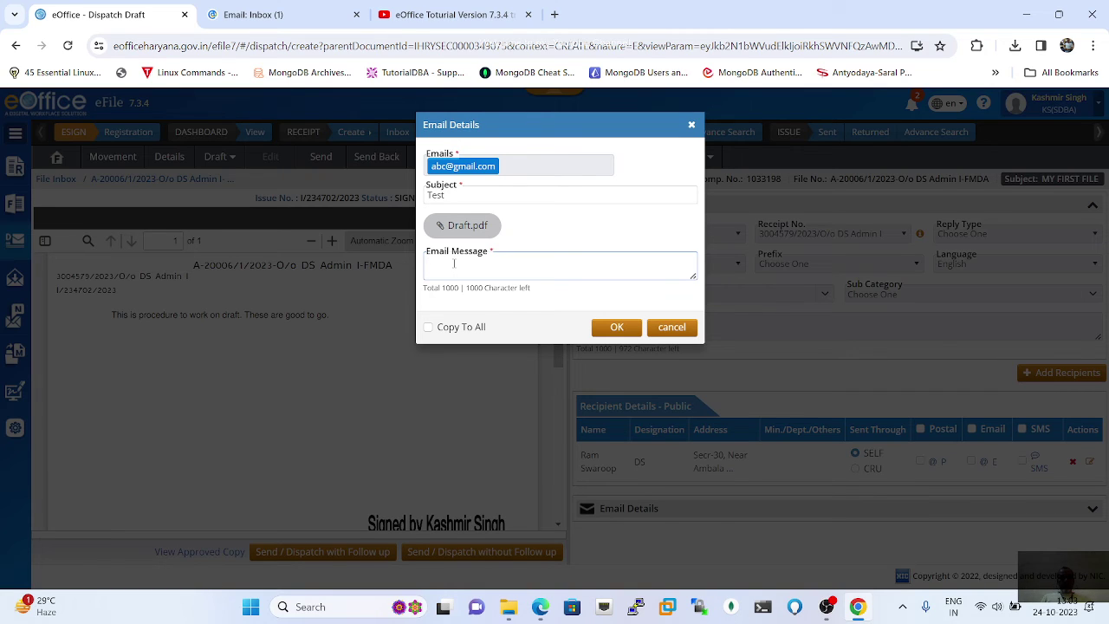
type("Testing for ")
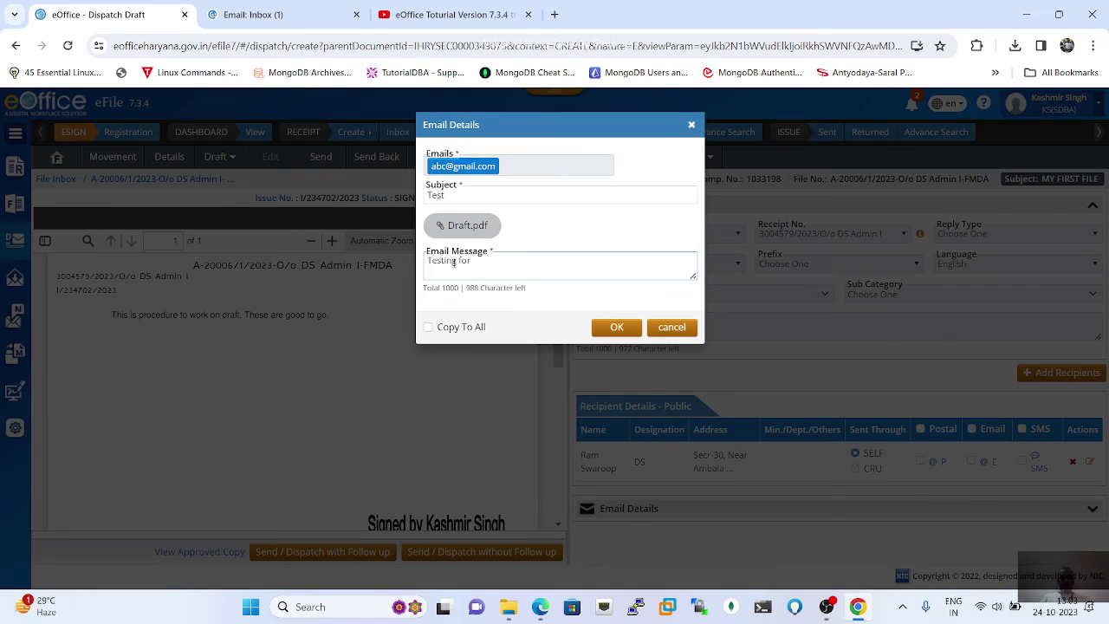
type("draft")
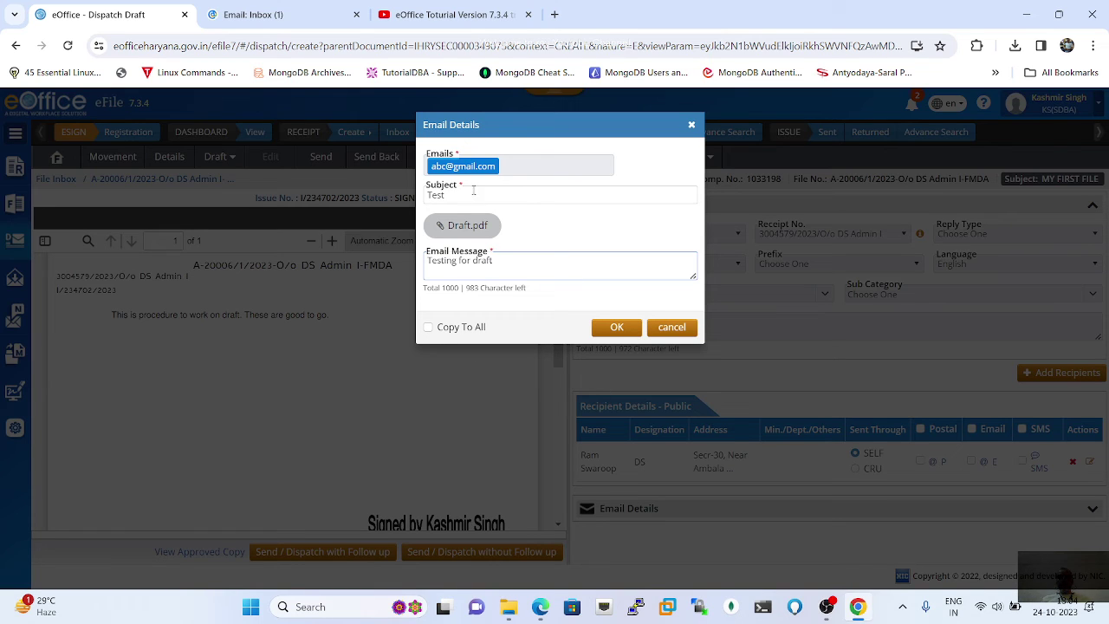
left_click(491, 277)
left_click(614, 330)
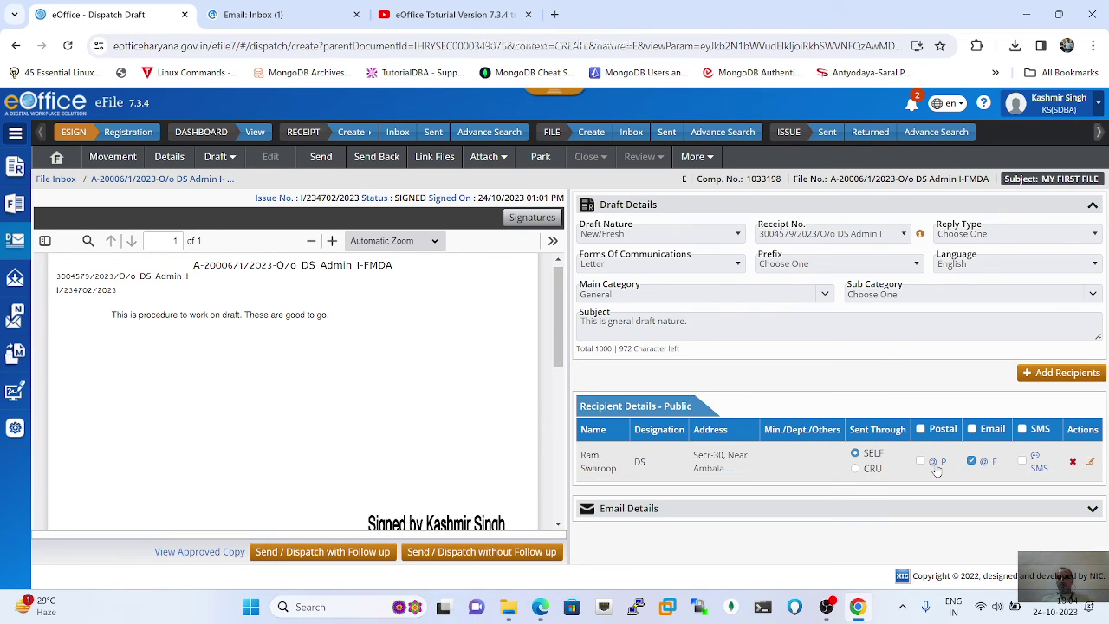
Step: Fill the recipient's Postal Details with Stamp postal mode and Courier delivery mode, then click OK
left_click(934, 465)
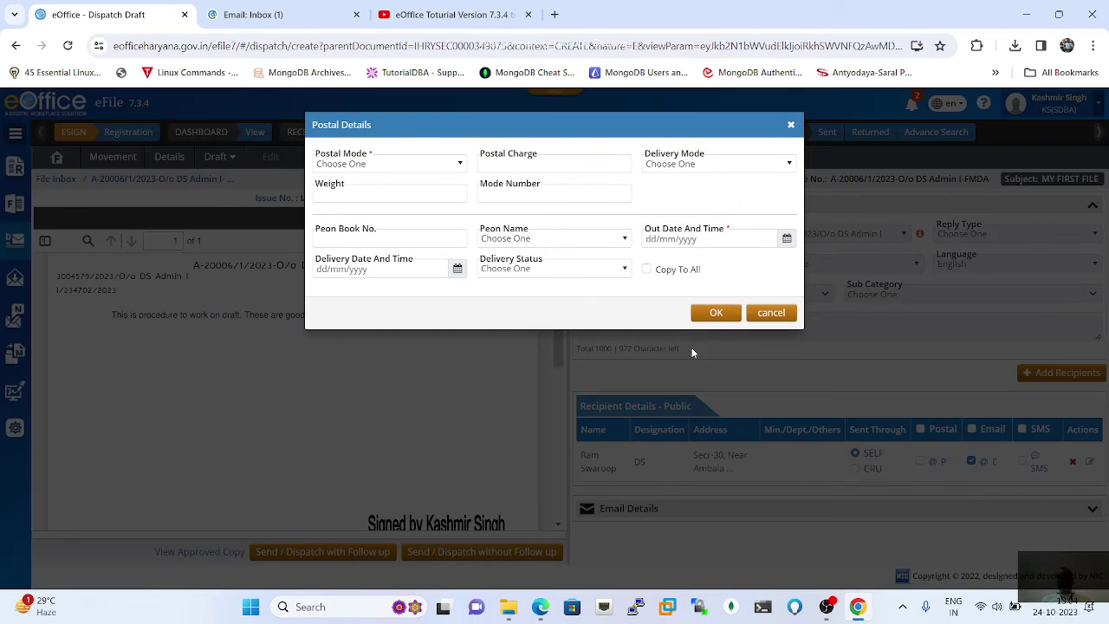
left_click(458, 166)
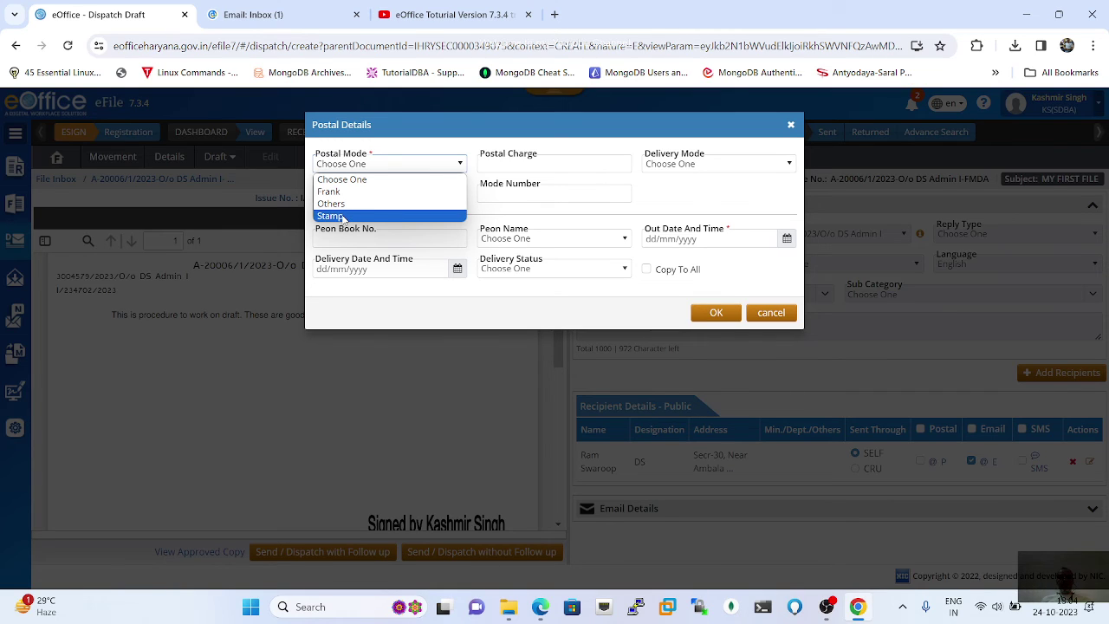
left_click(343, 216)
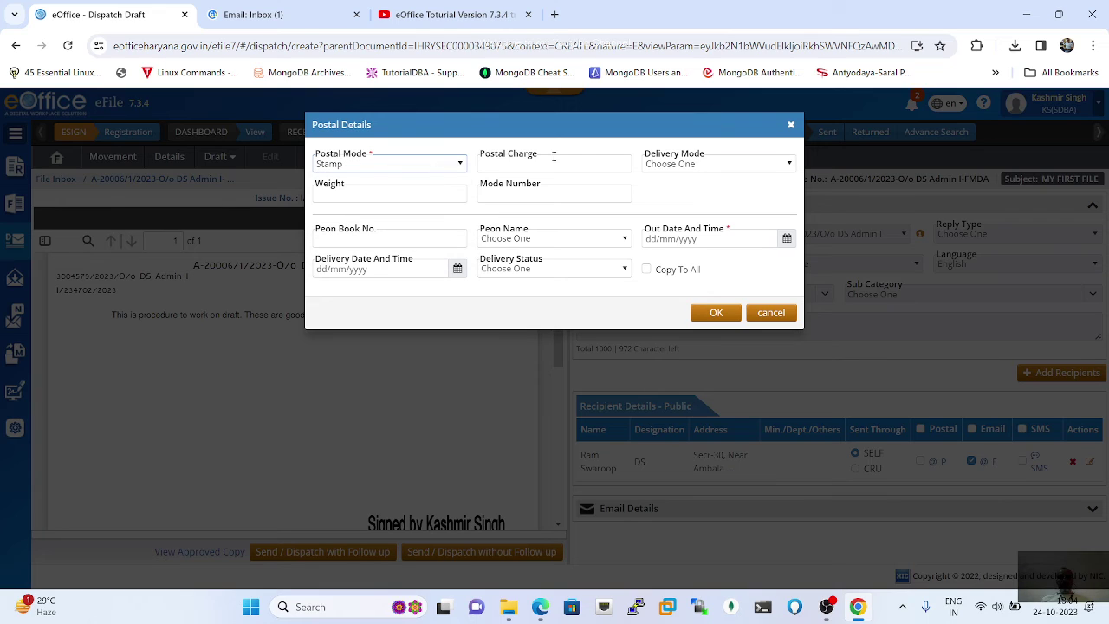
left_click(718, 165)
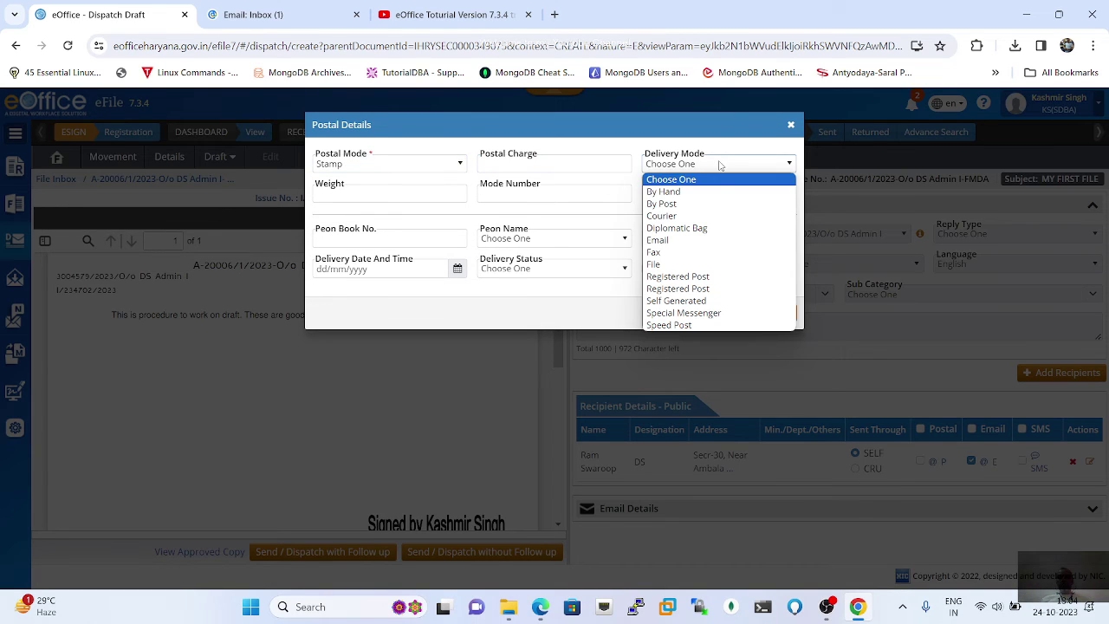
left_click(672, 217)
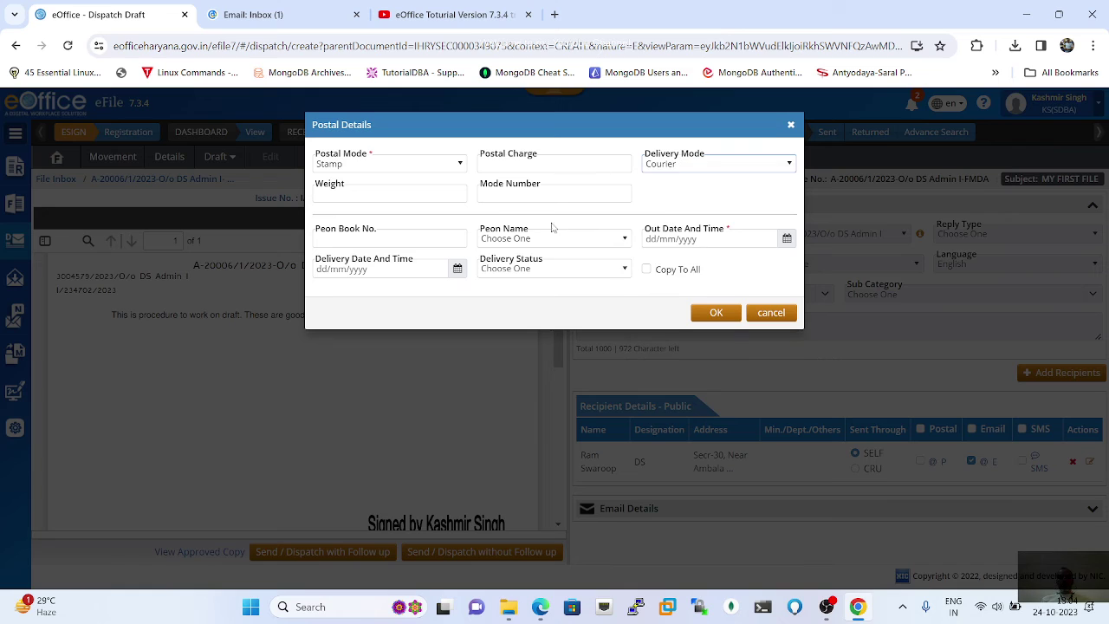
left_click(398, 194)
left_click(518, 192)
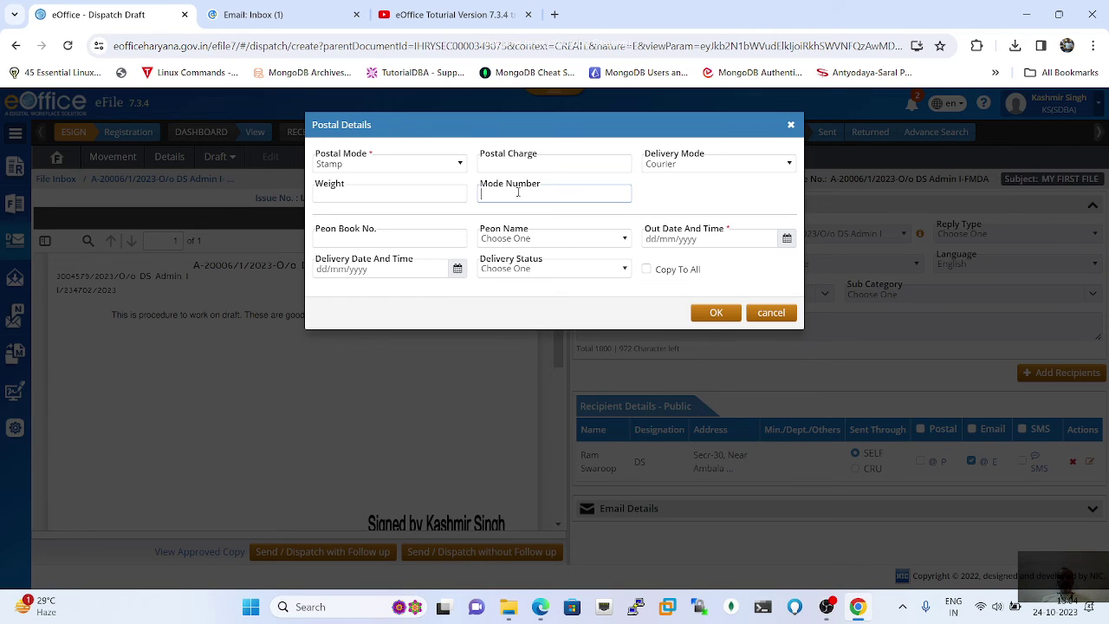
left_click(398, 242)
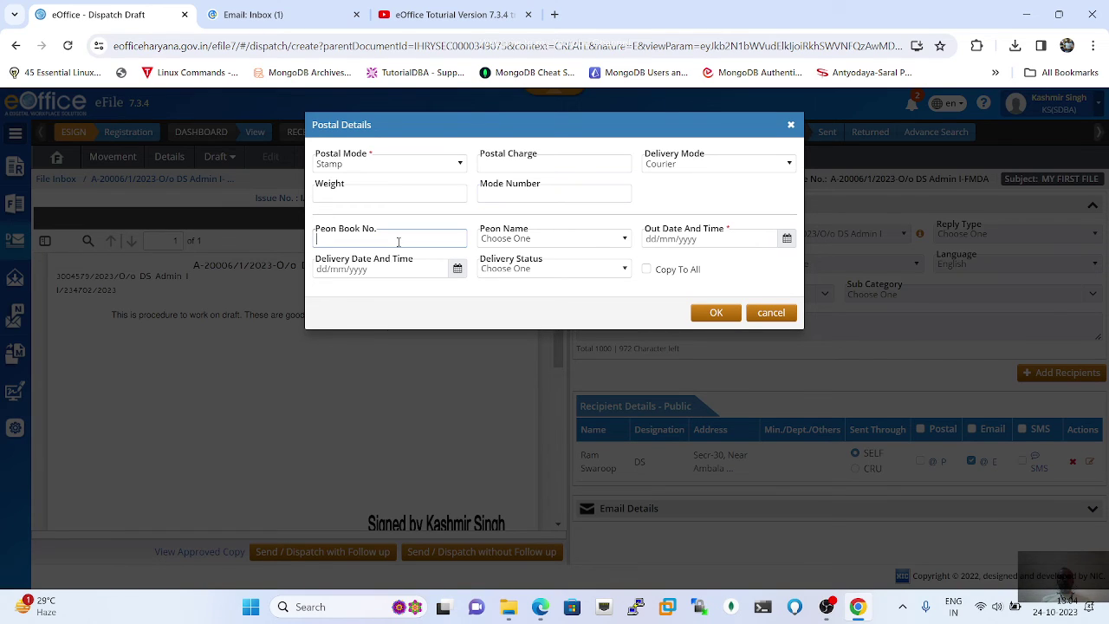
left_click(554, 242)
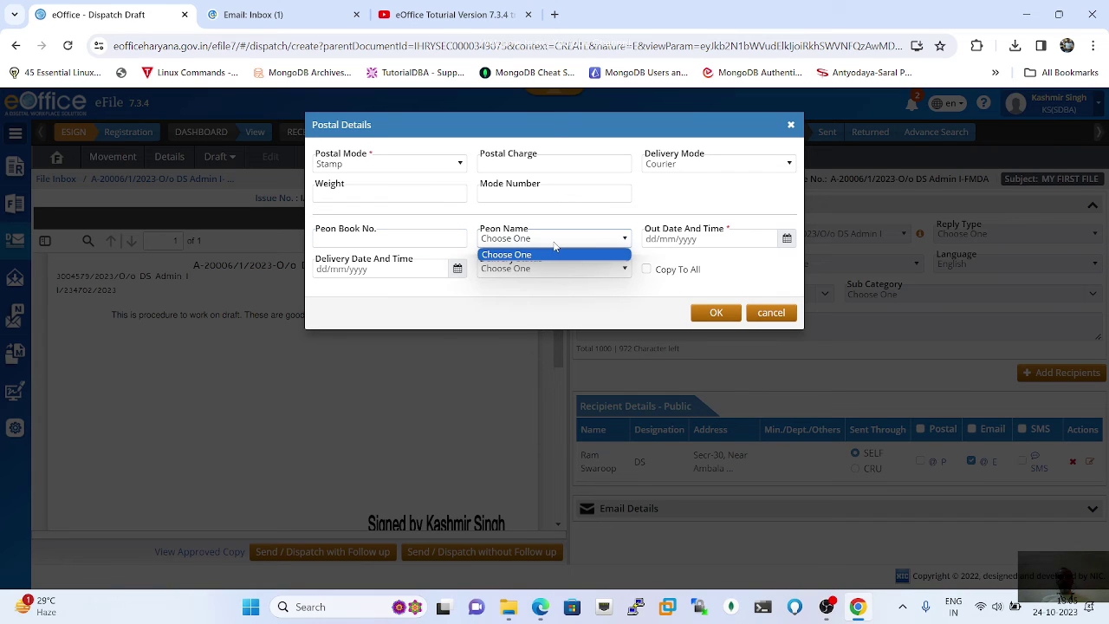
left_click(555, 244)
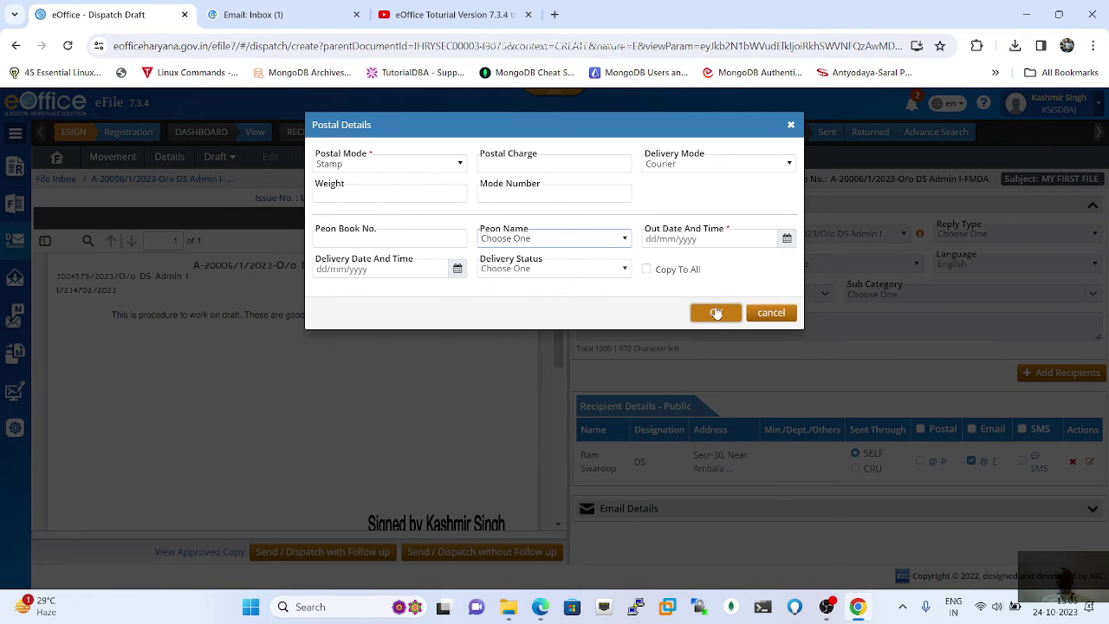
left_click(770, 313)
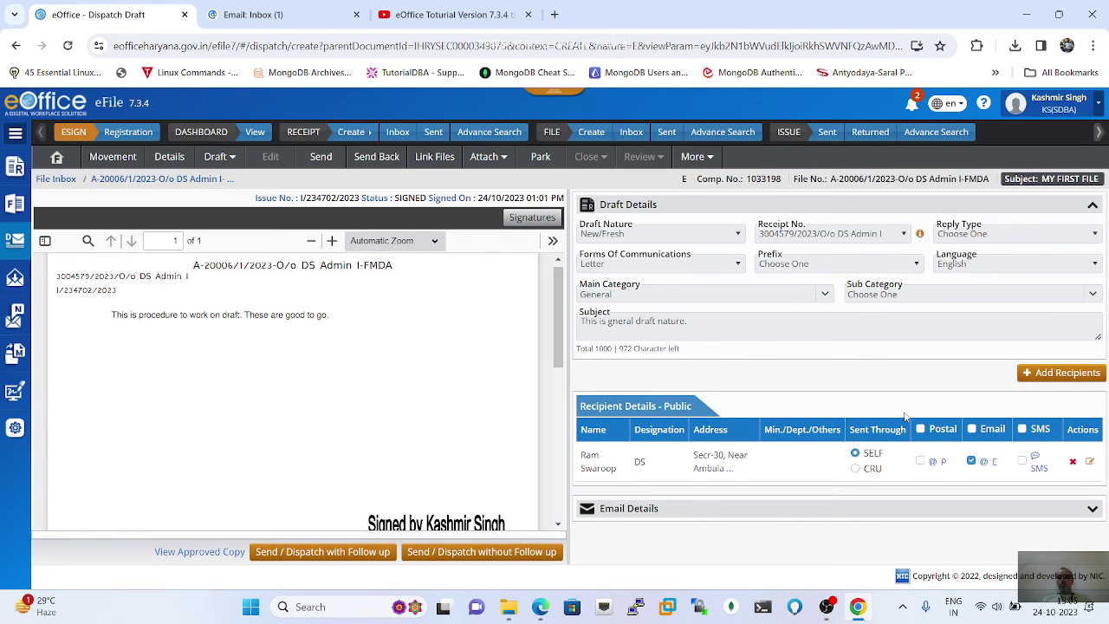
Step: Enable email delivery for the recipient and enter the recipient's e-mail address in Email Details
left_click(971, 462)
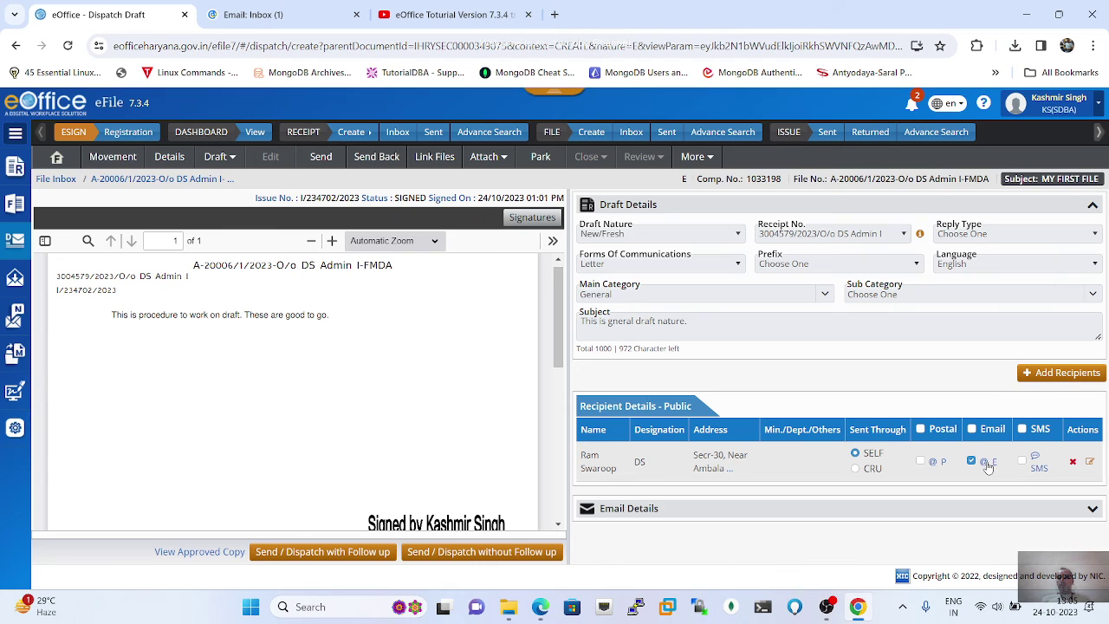
left_click(1093, 510)
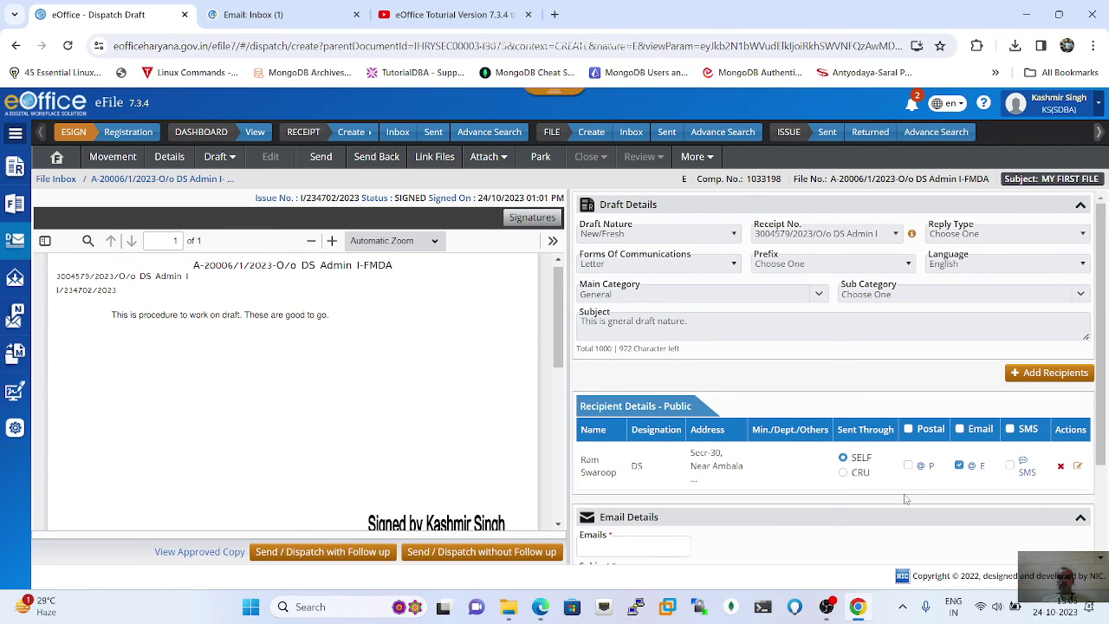
scroll(904, 499, "down", 2)
left_click(606, 419)
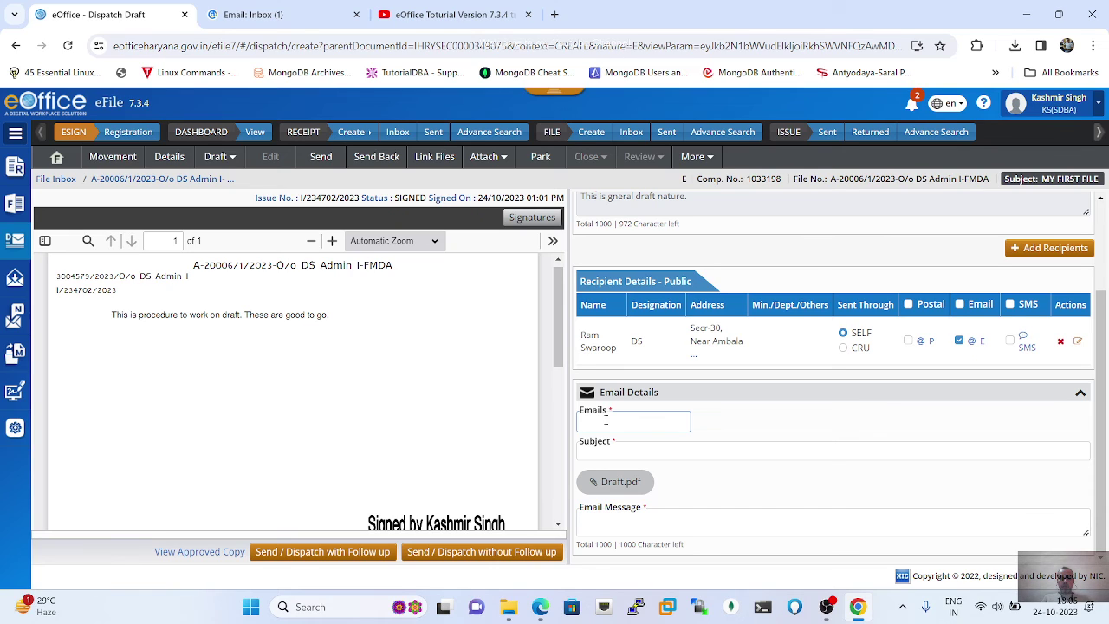
key("Return")
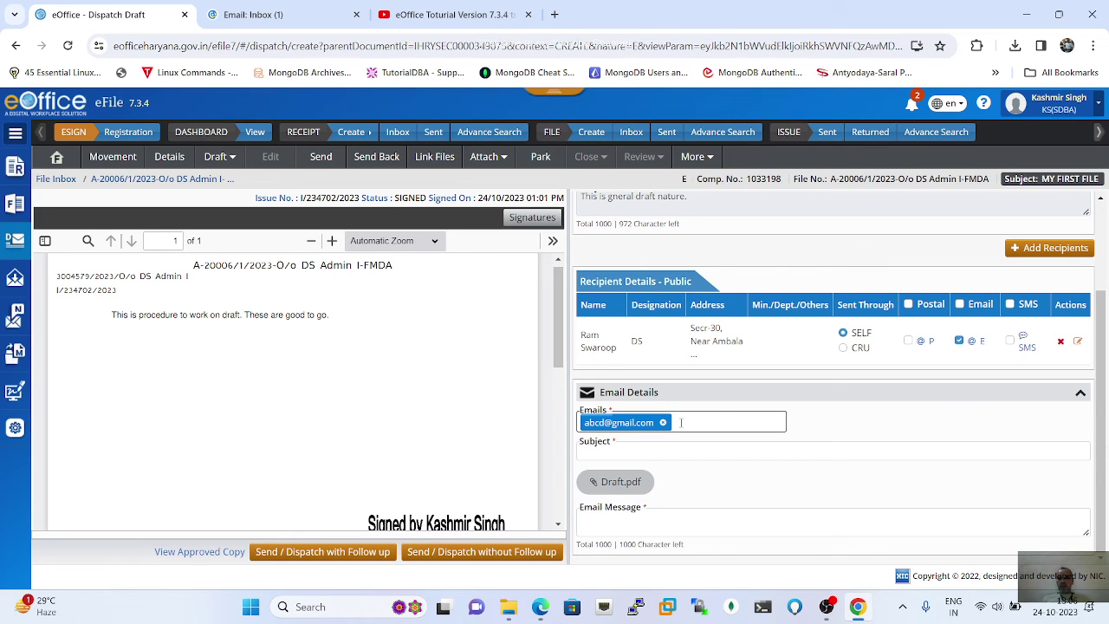
Step: Fill in the email subject 'Testing of draft' and message 'Hi I am writing'
left_click(636, 454)
type("Te")
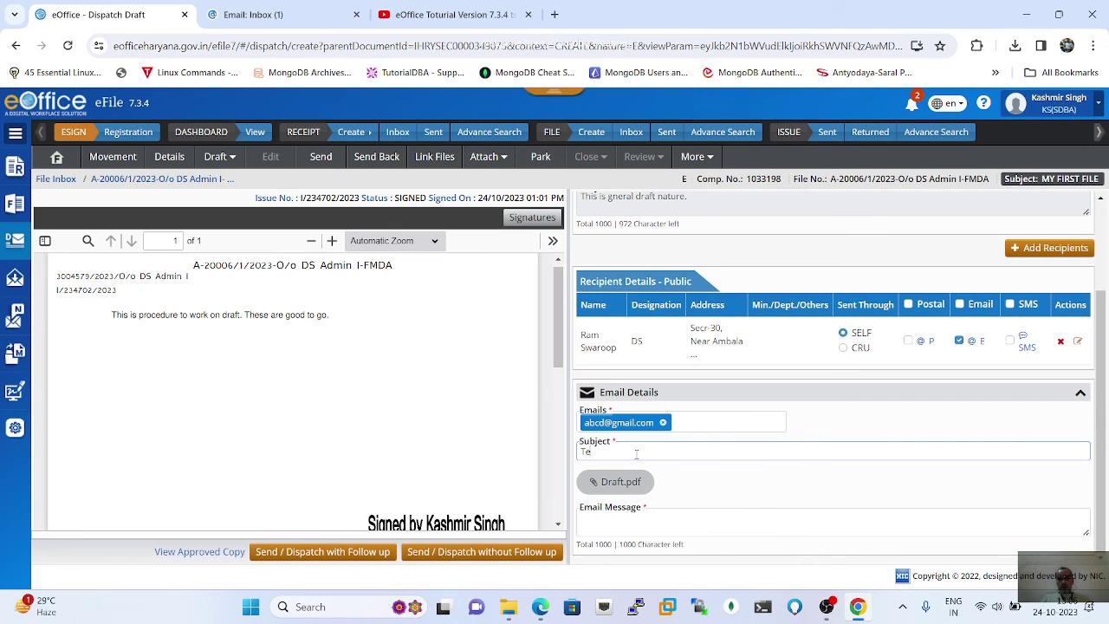
type("sting of draft")
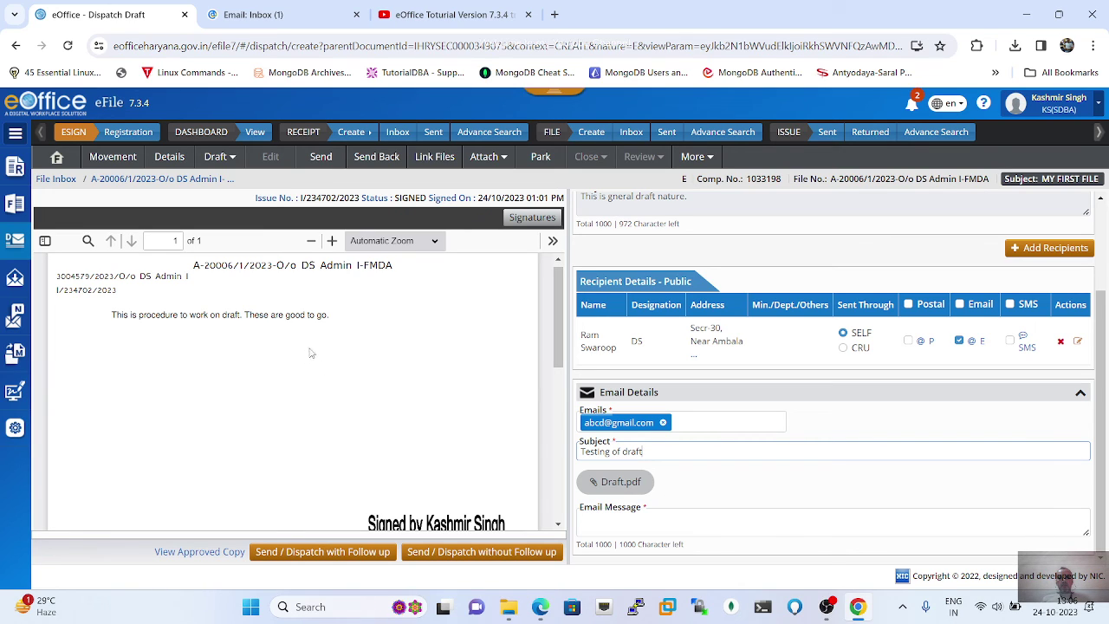
left_click(619, 487)
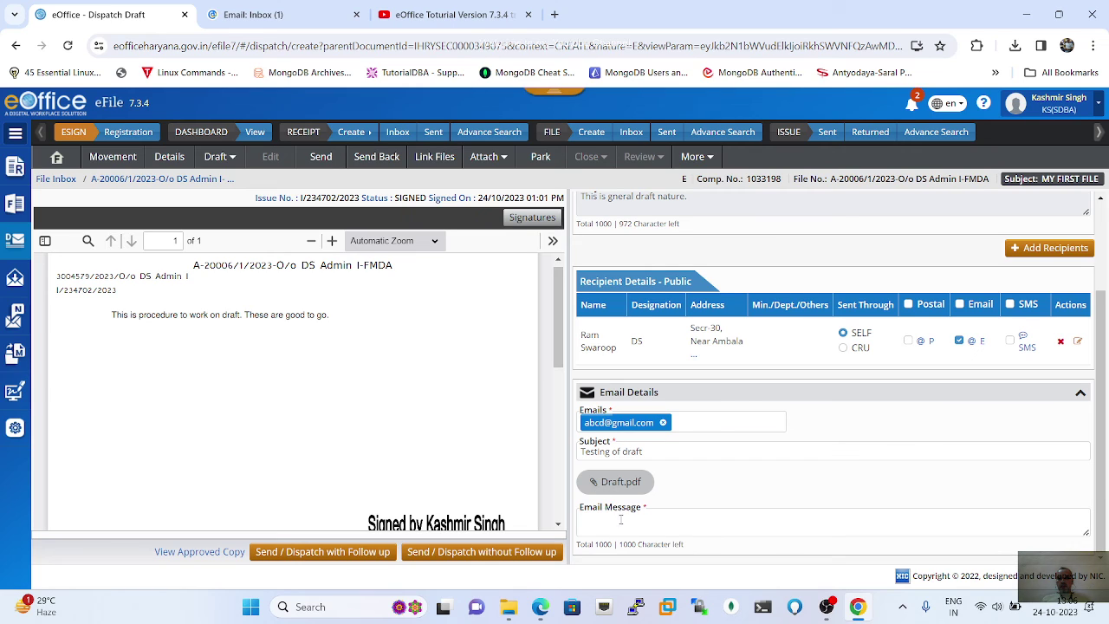
left_click(606, 518)
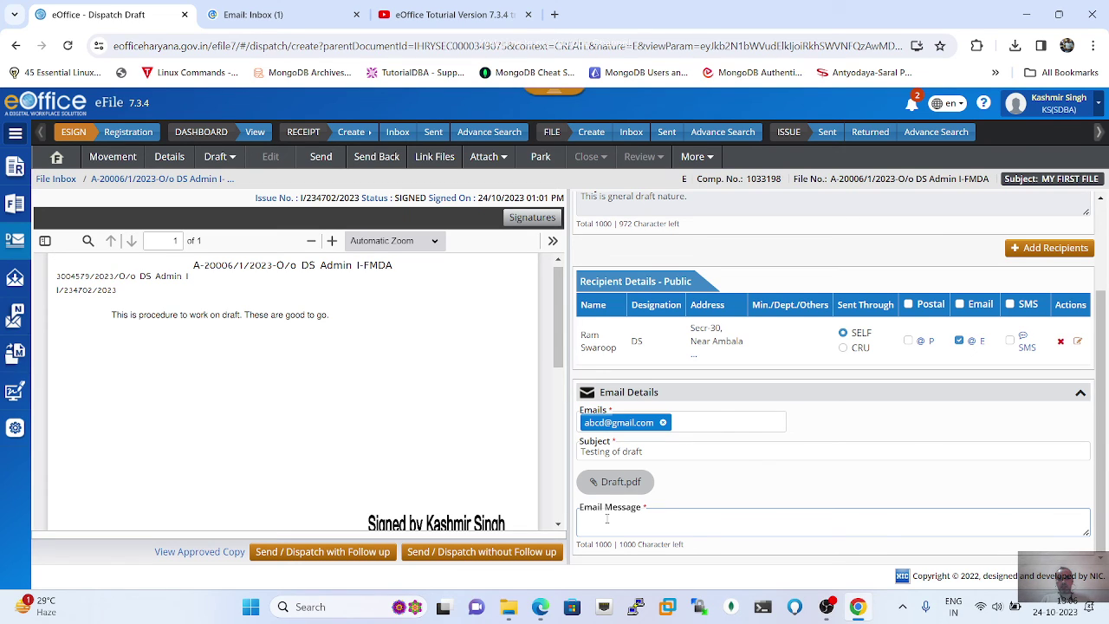
type("Hi I am writing")
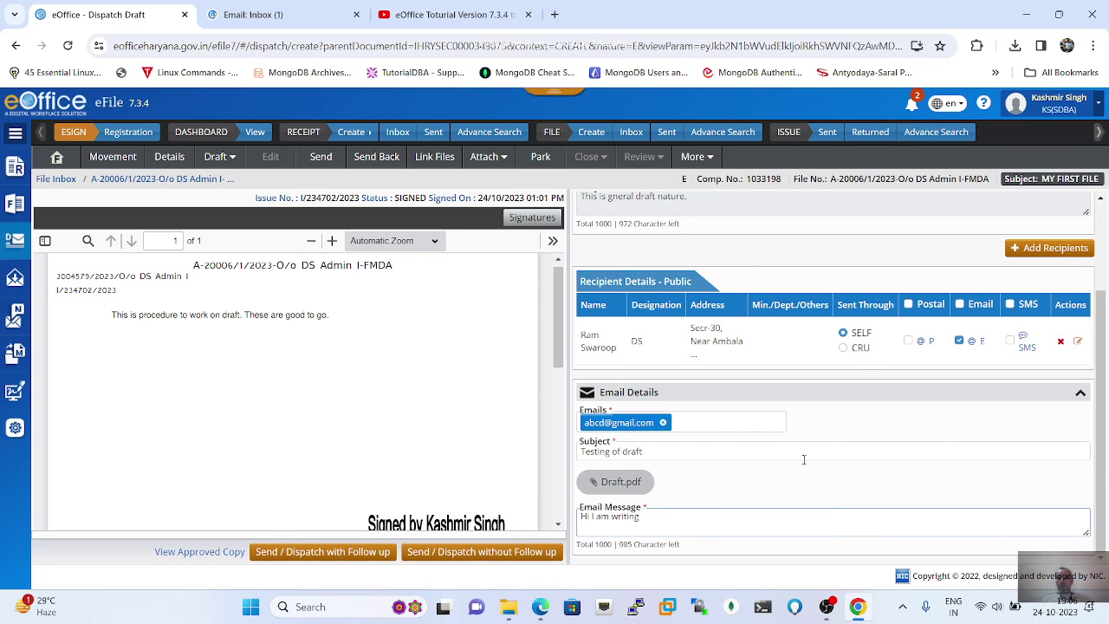
Step: Dispatch the signed draft without follow-up and select the new issue's receipt number
left_click(490, 557)
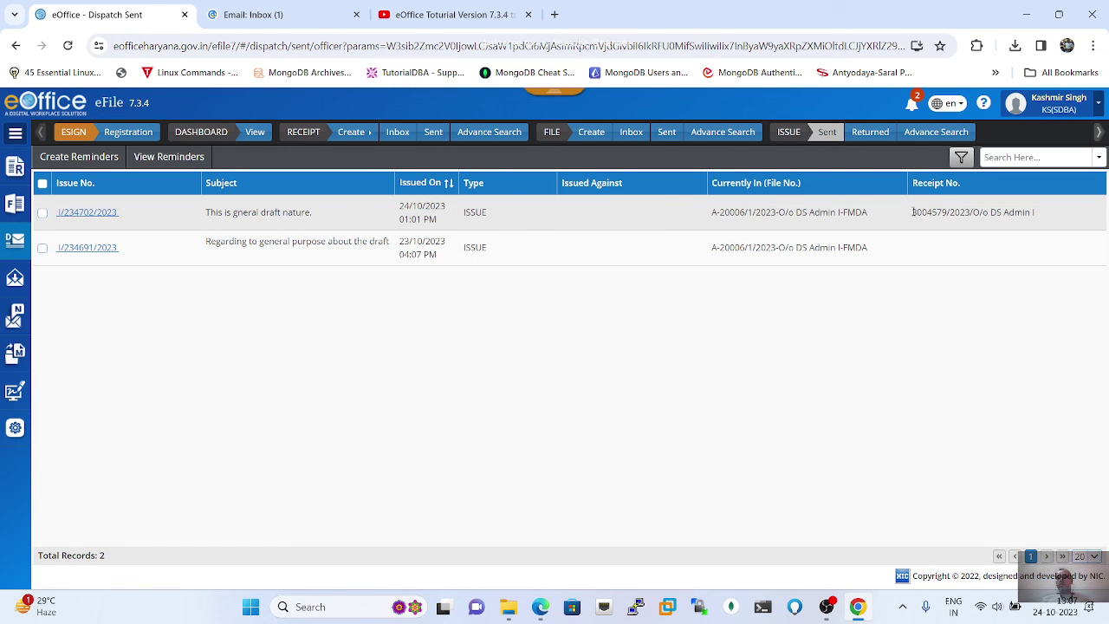
left_click_drag(913, 212, 1047, 217)
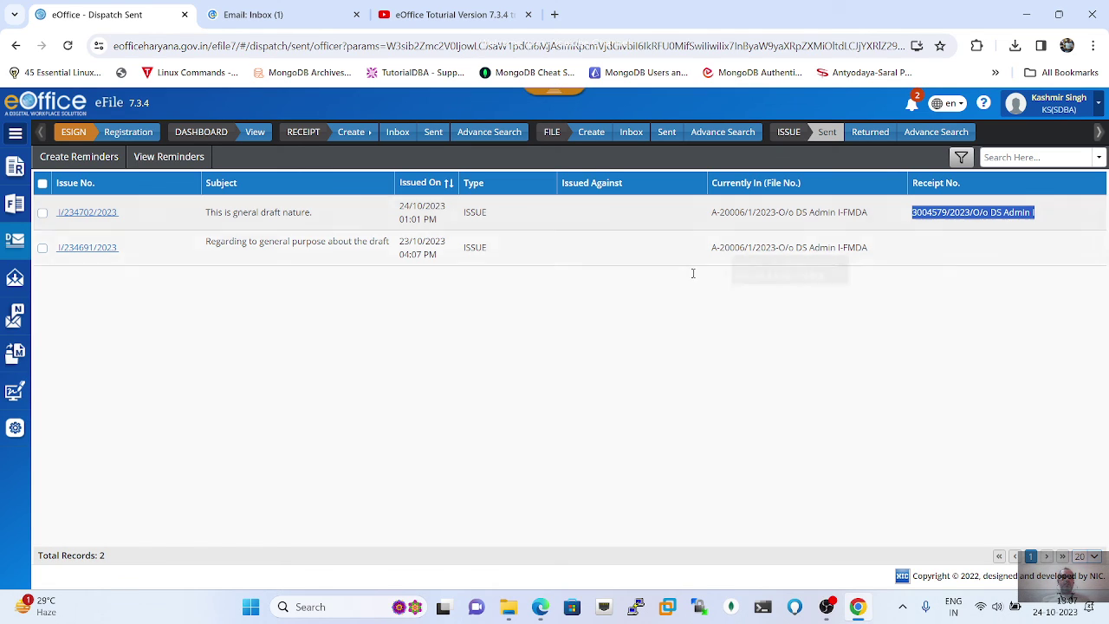
Step: Reopen Dispatch > Issue > Sent/Dispatched from the navigation panel and expand Received Letters
left_click(16, 135)
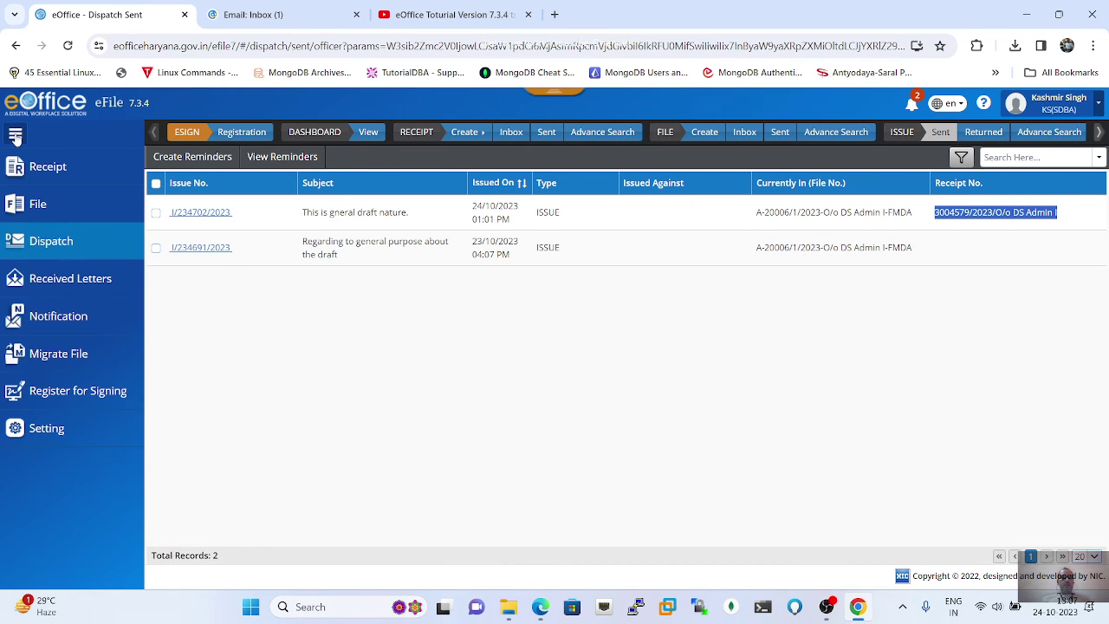
left_click(47, 247)
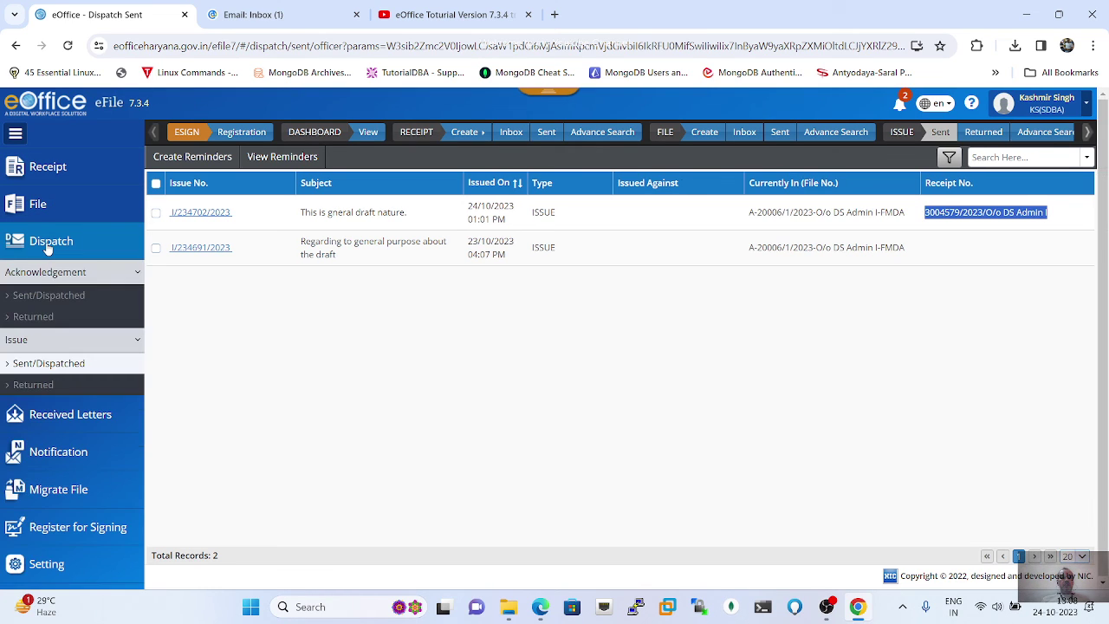
left_click(41, 365)
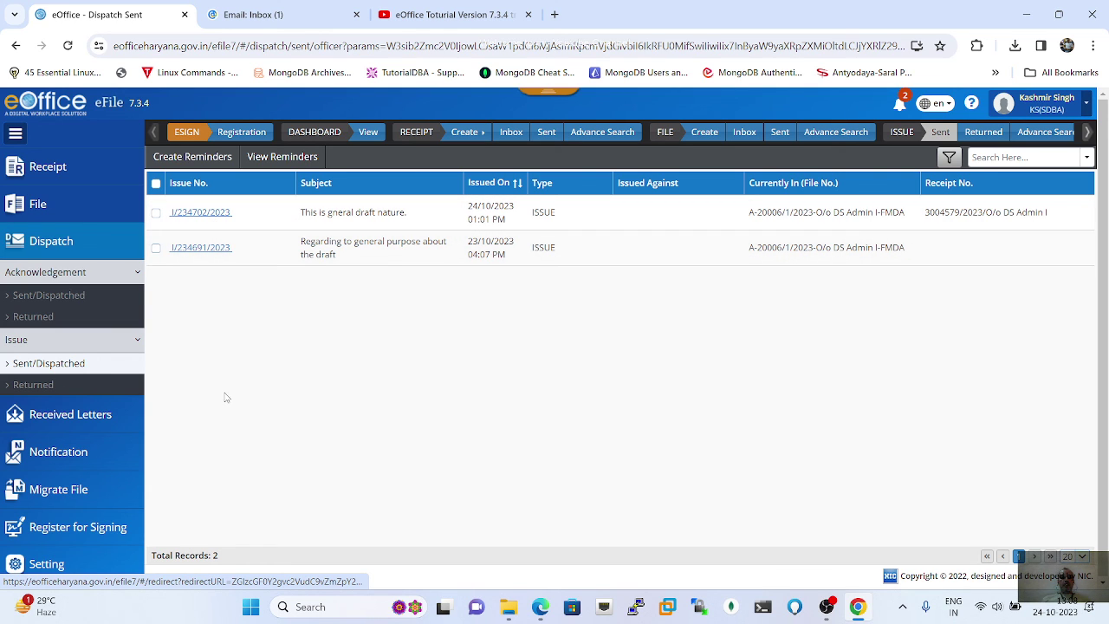
left_click(45, 419)
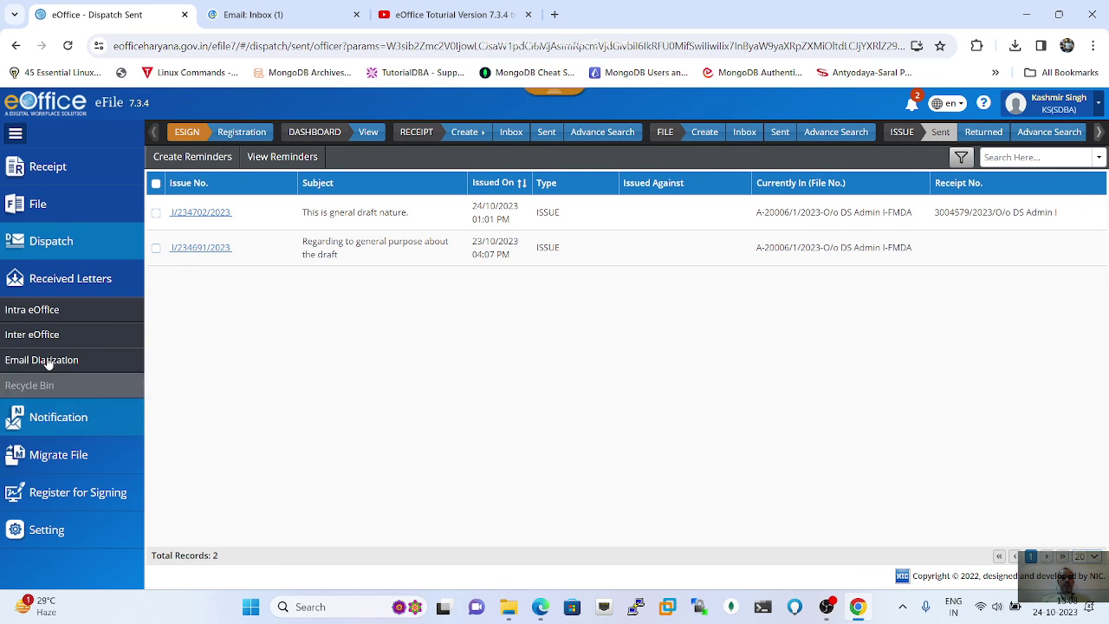
Step: View the Intra eOffice received letters, then the empty Inter eOffice list
left_click(29, 317)
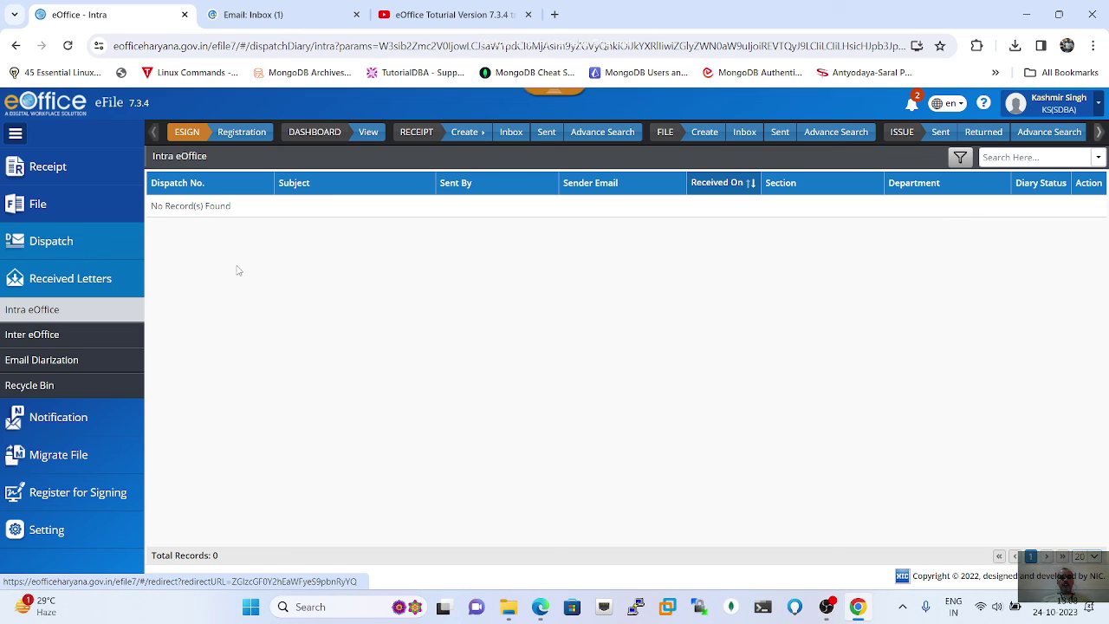
left_click(33, 340)
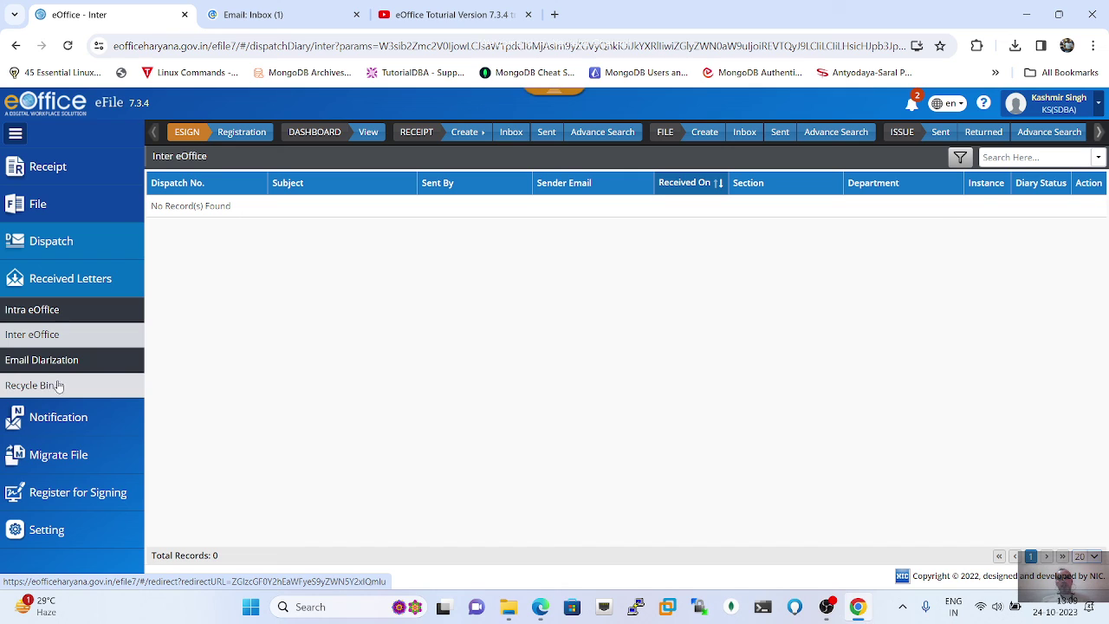
Step: Open File > Inbox to list the received files 'MY FIRST FILE' and 'test'
left_click(41, 206)
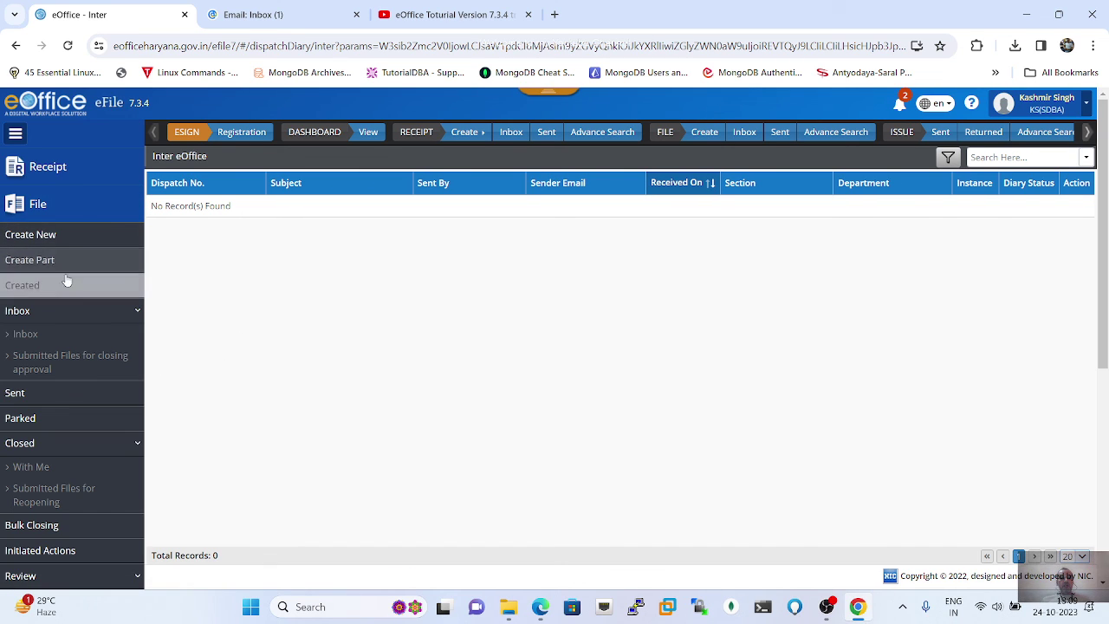
left_click(31, 319)
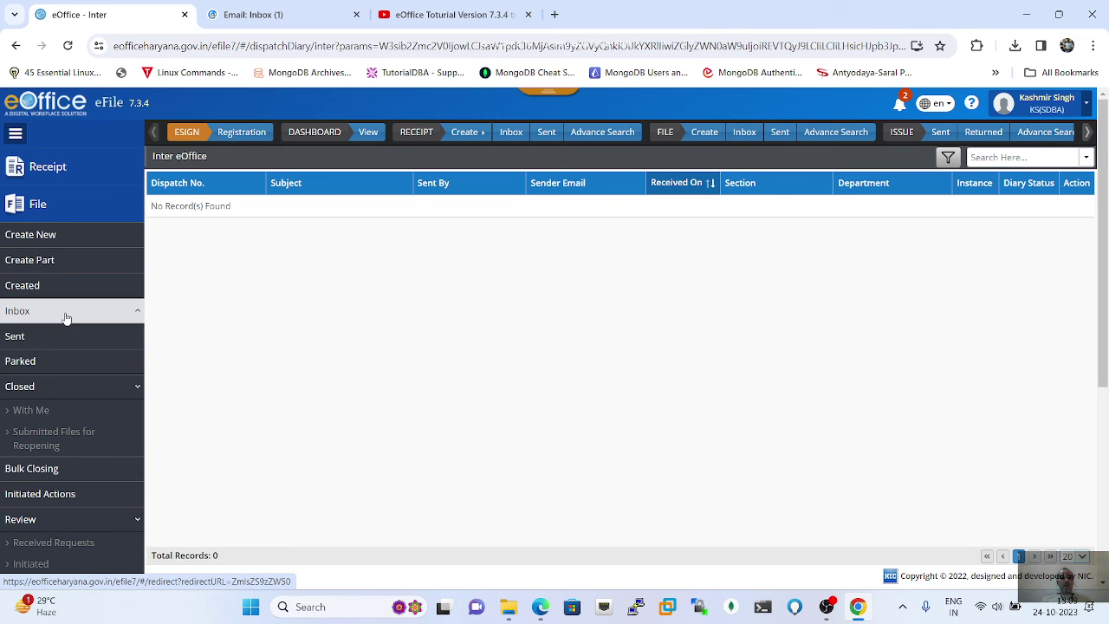
left_click(66, 314)
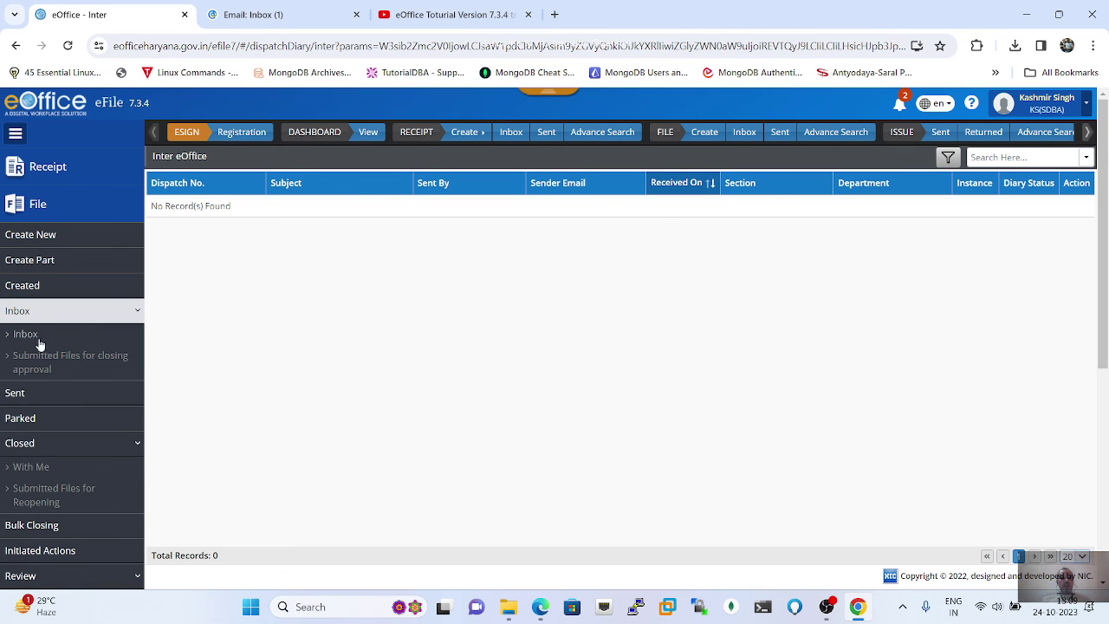
left_click(32, 340)
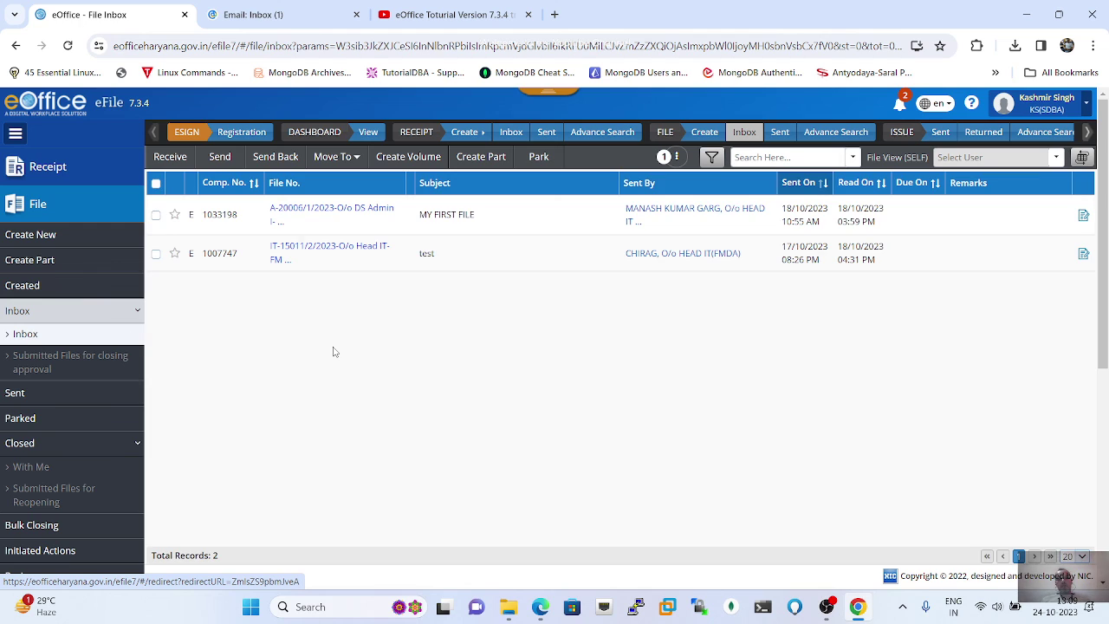